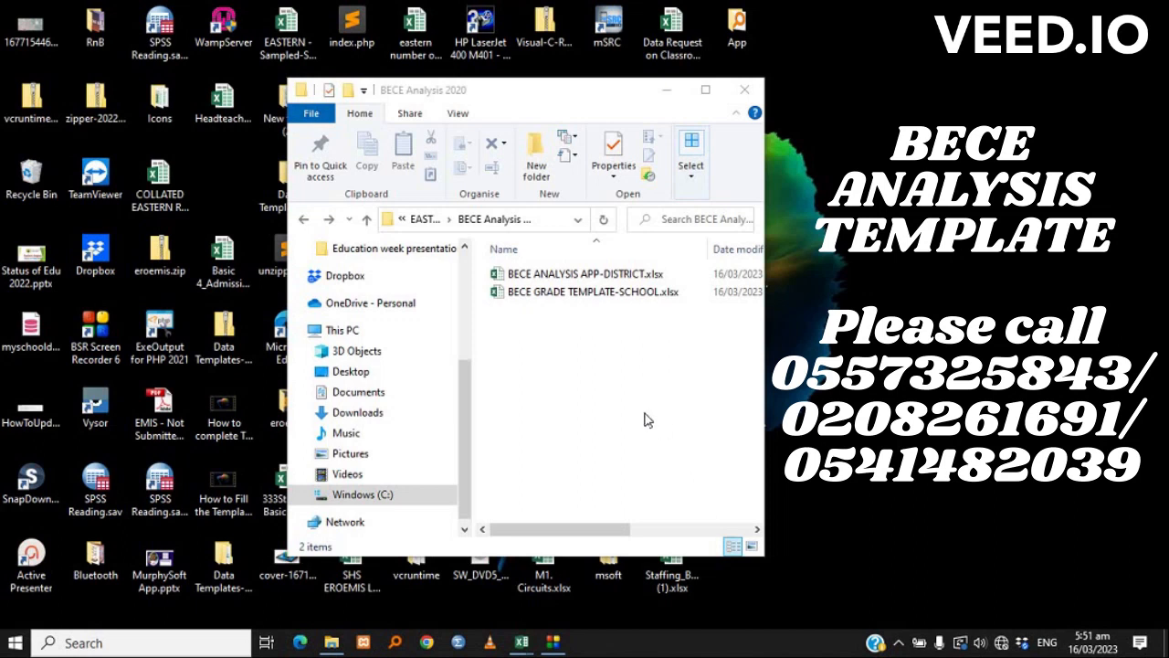
- Switch from the BECE Analysis 2020 folder to the open BECE GRADE TEMPLATE-SCHOOL.xlsx workbook in Excel
left_click(592, 301)
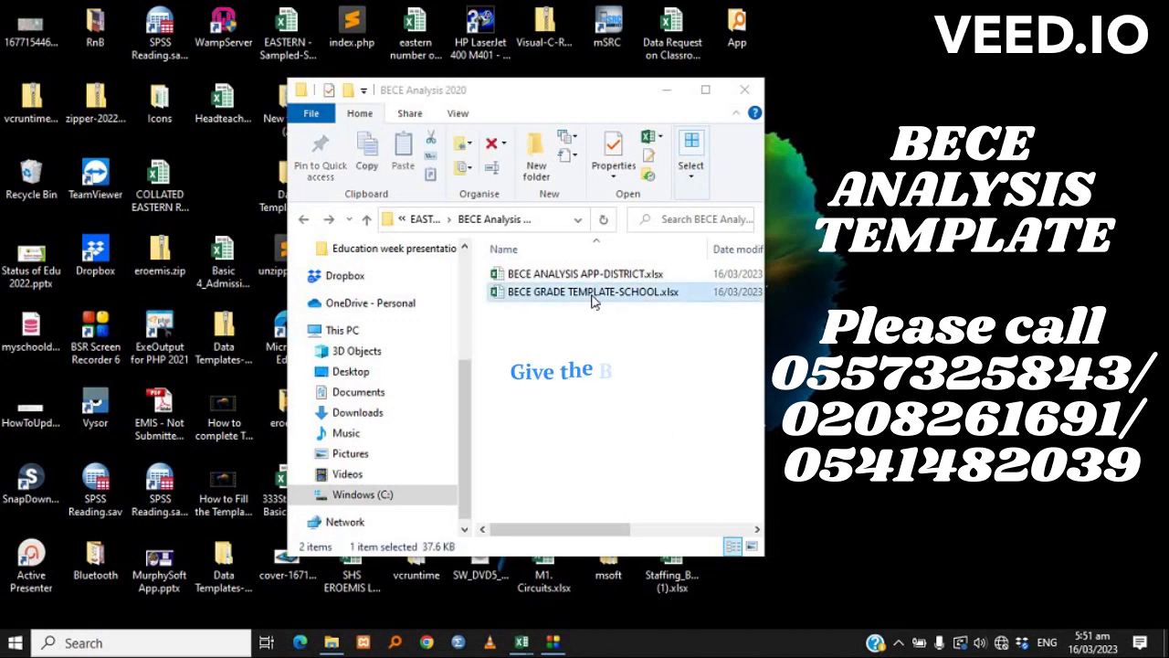
left_click(583, 277)
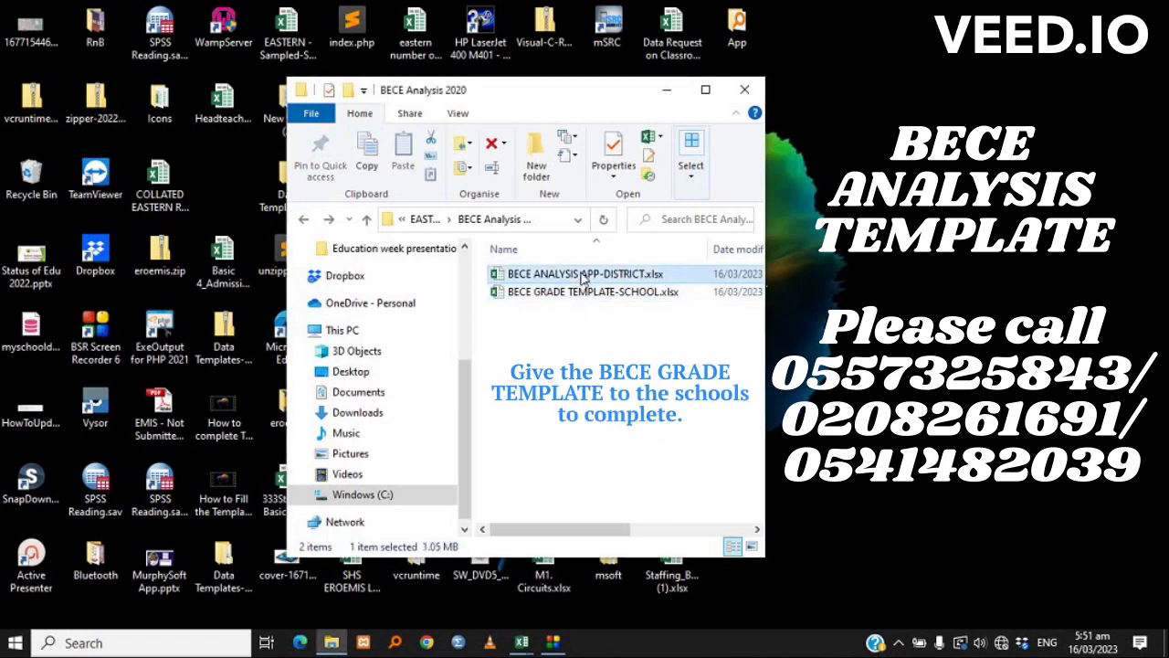
left_click(578, 297)
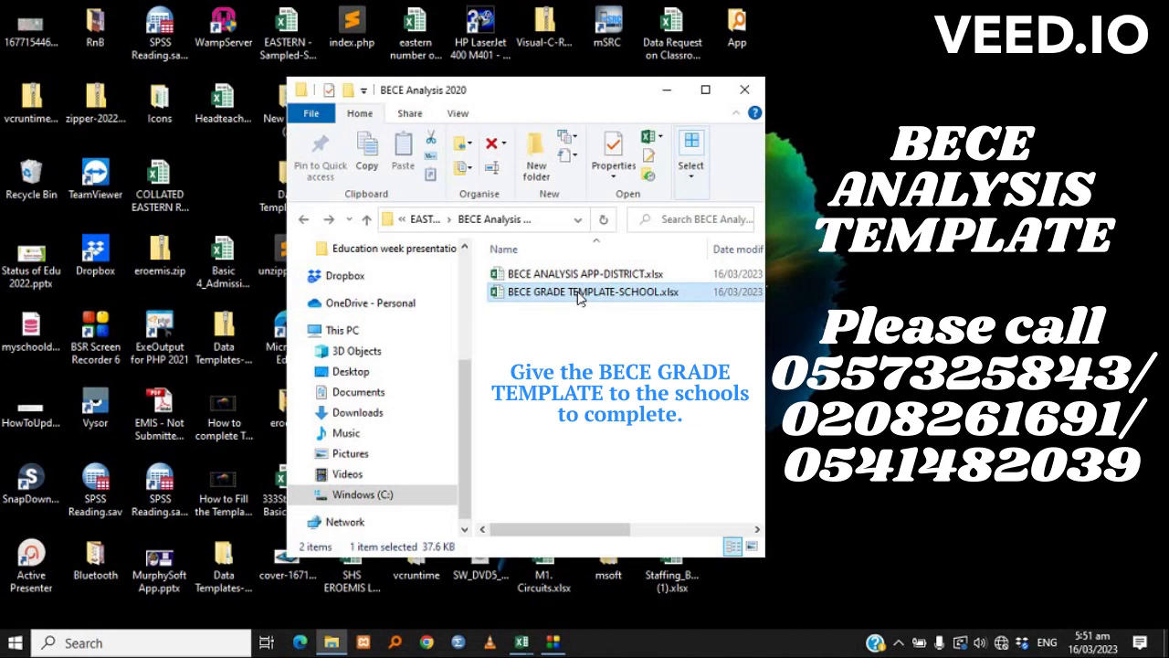
left_click(566, 277)
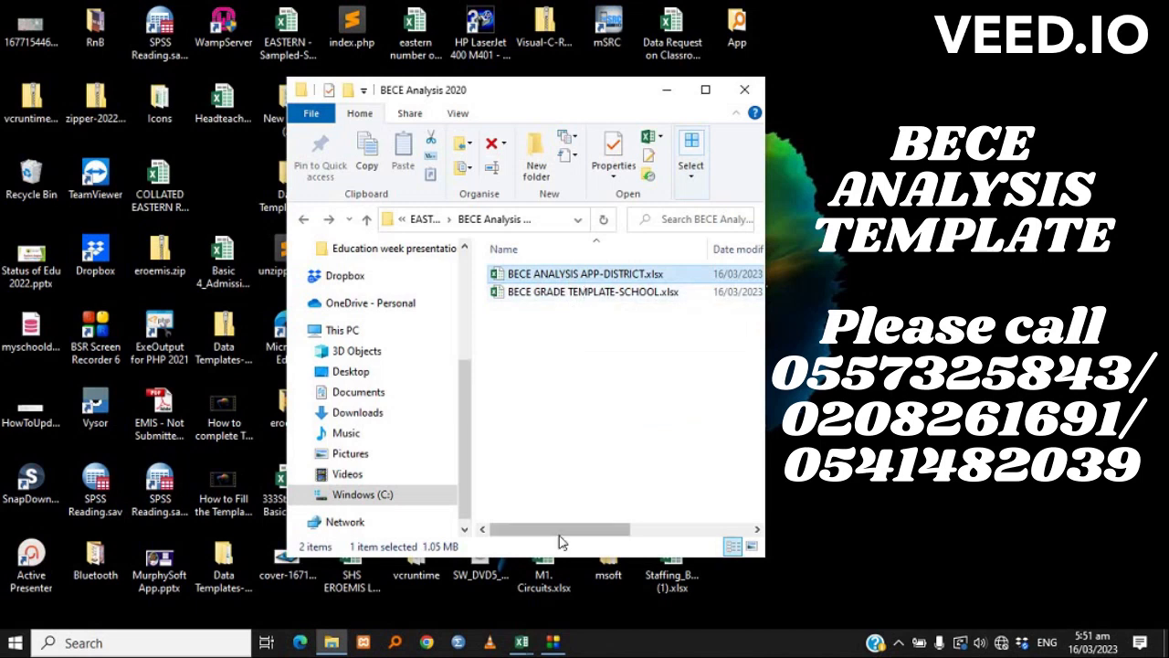
left_click(525, 643)
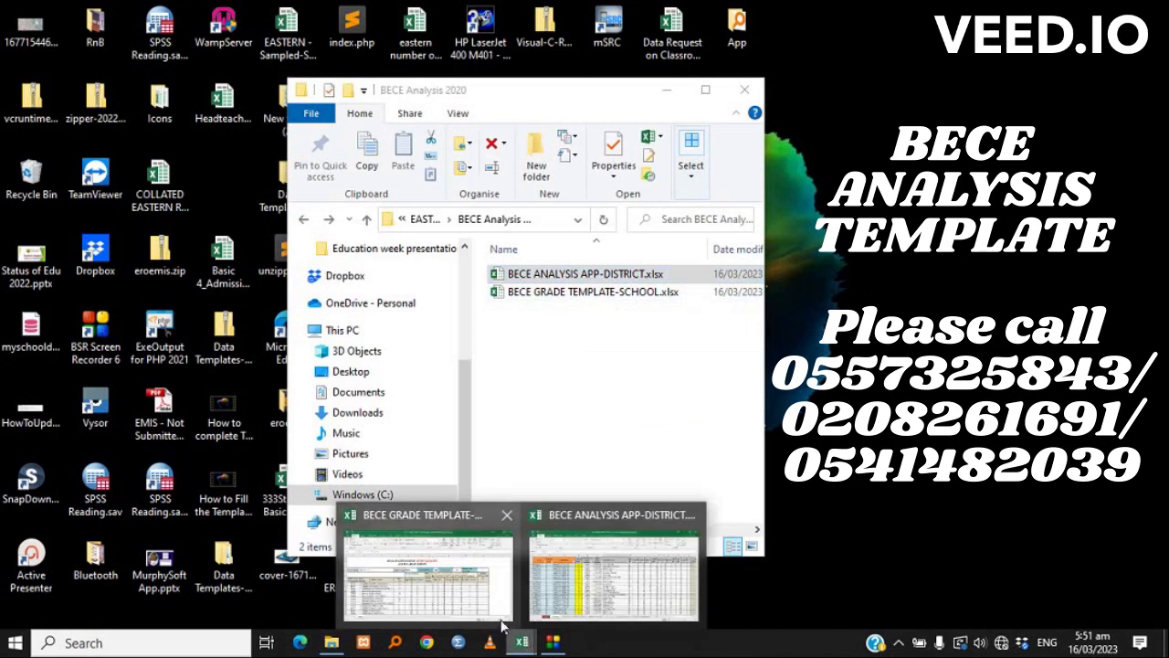
left_click(428, 567)
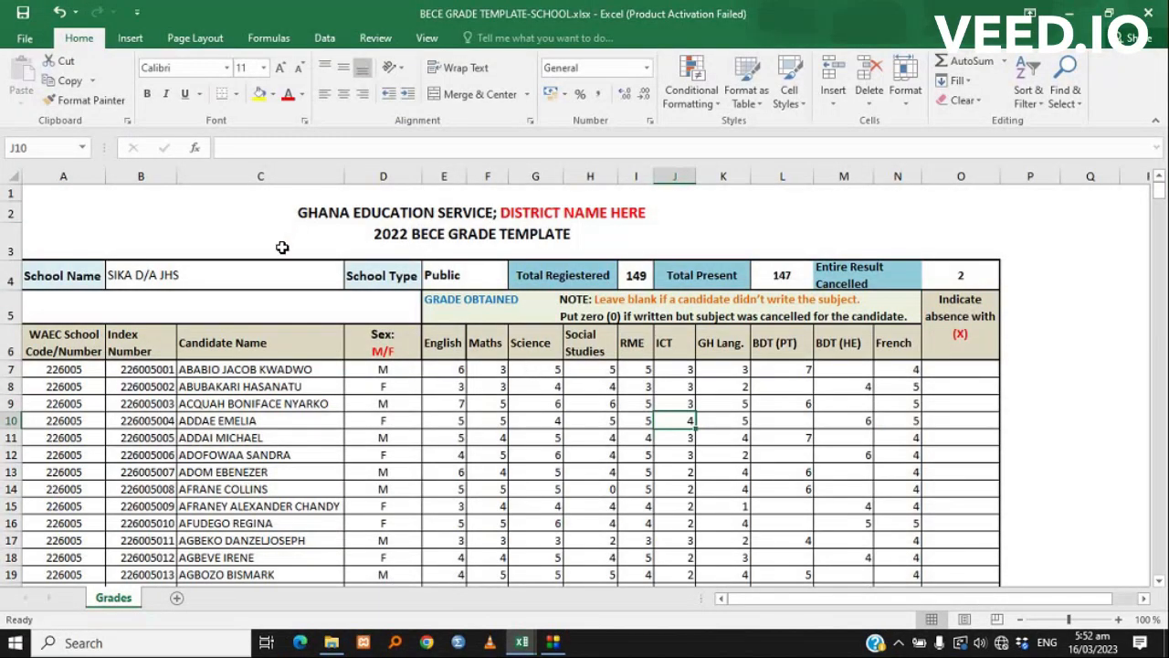
- Review the row 4 entries for school name, school type, total registered, total present and entire results cancelled
left_click(234, 274)
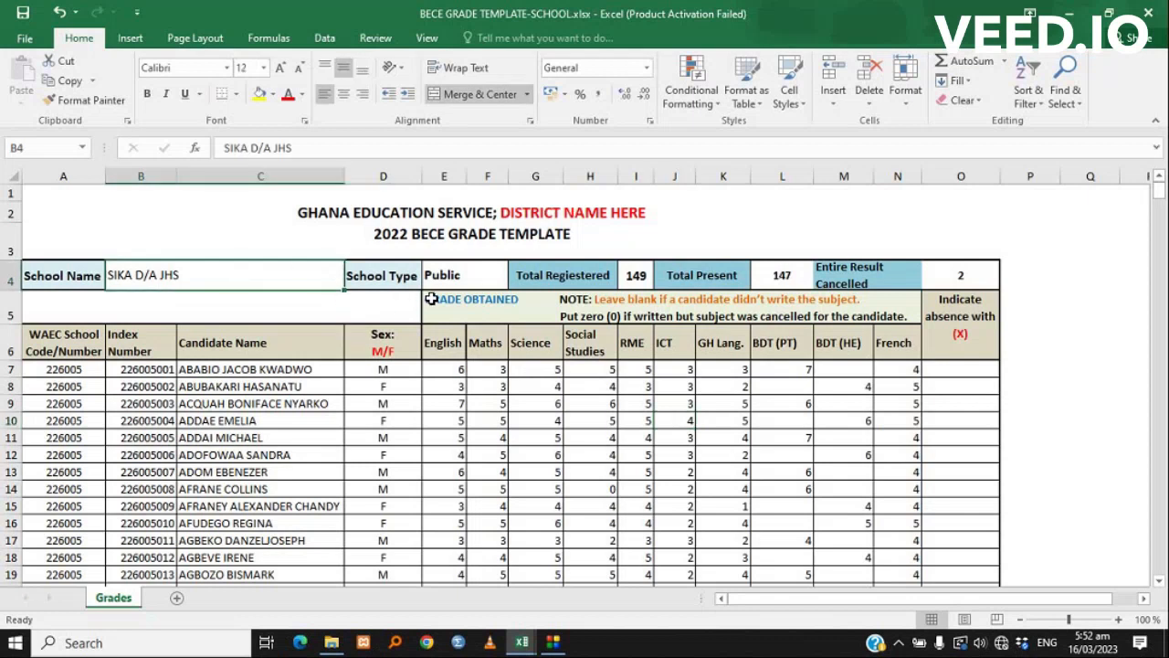
left_click(452, 276)
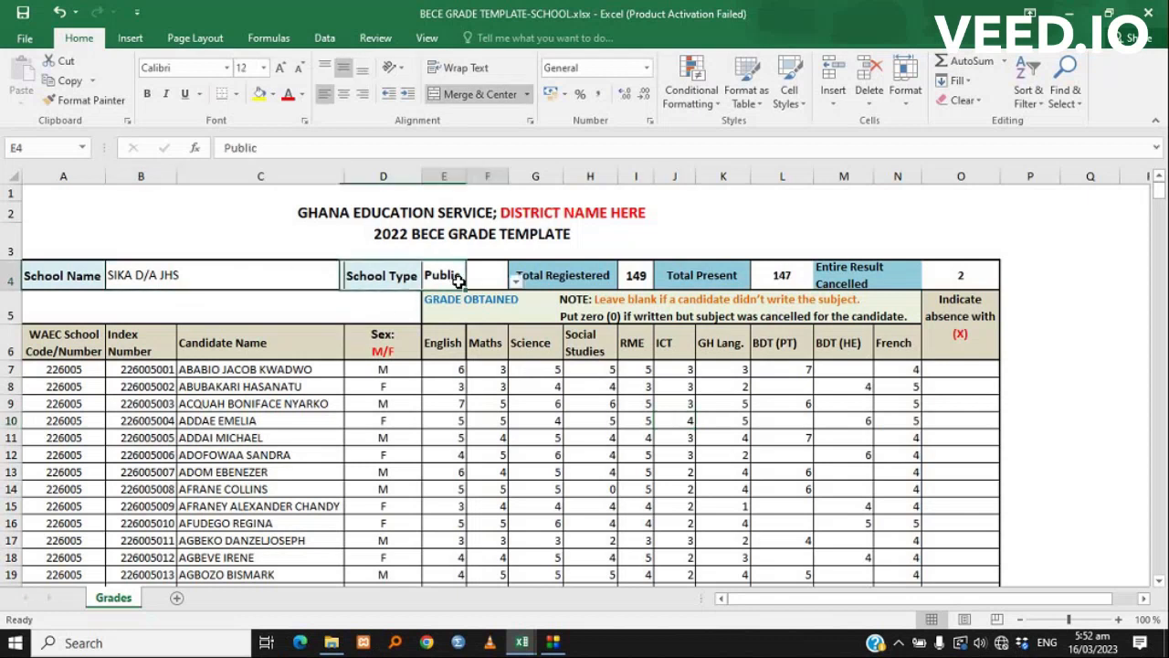
left_click(635, 275)
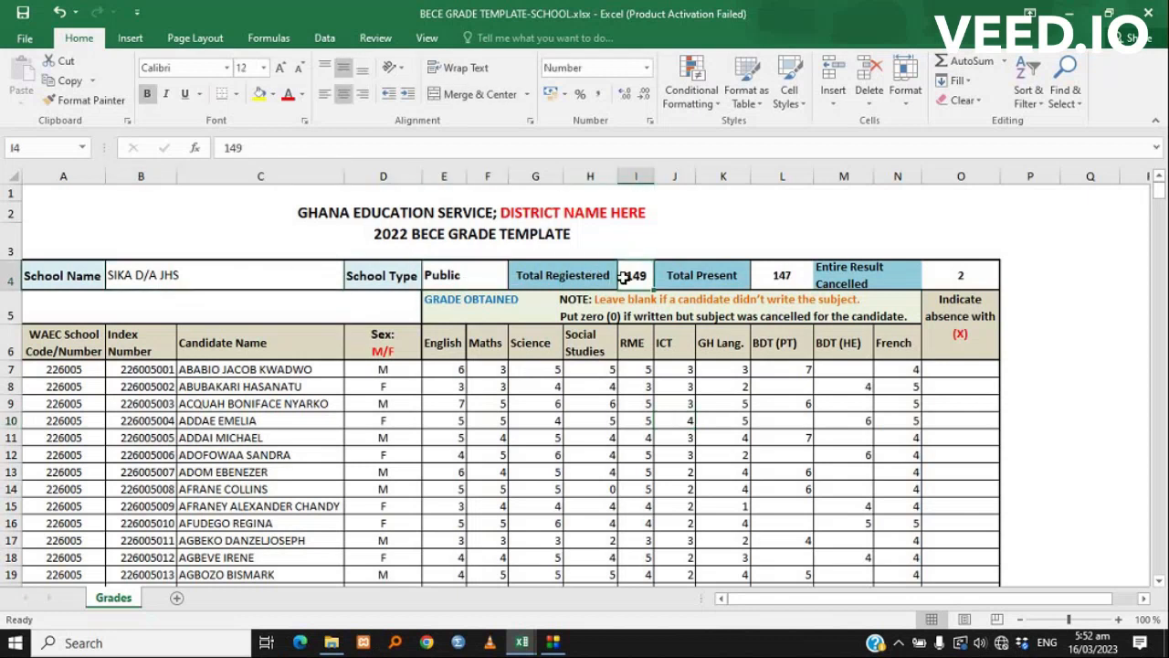
left_click(781, 277)
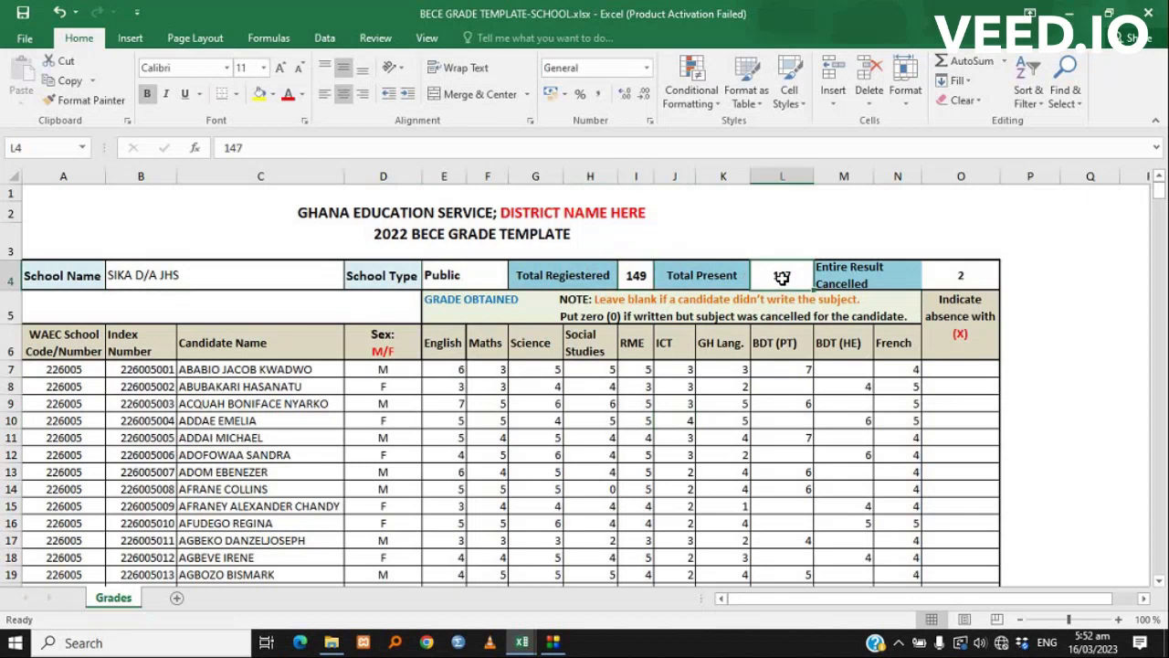
left_click(954, 274)
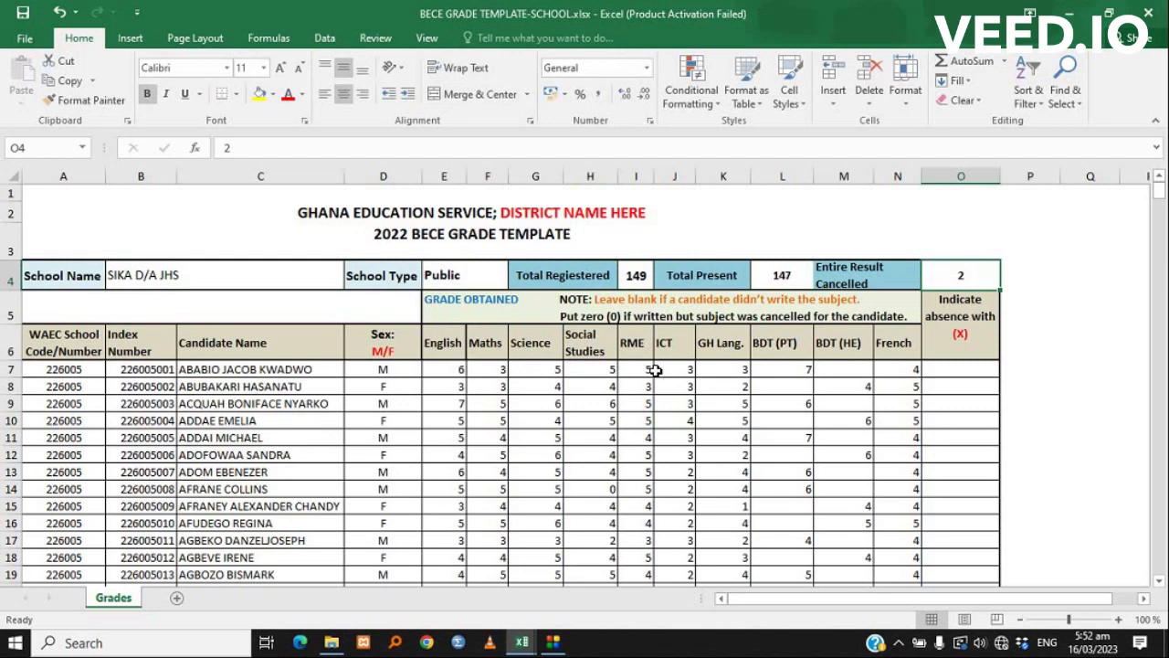
- Examine the first candidate's row 7, covering index number, name, sex options and the grades from English to French
left_click(137, 370)
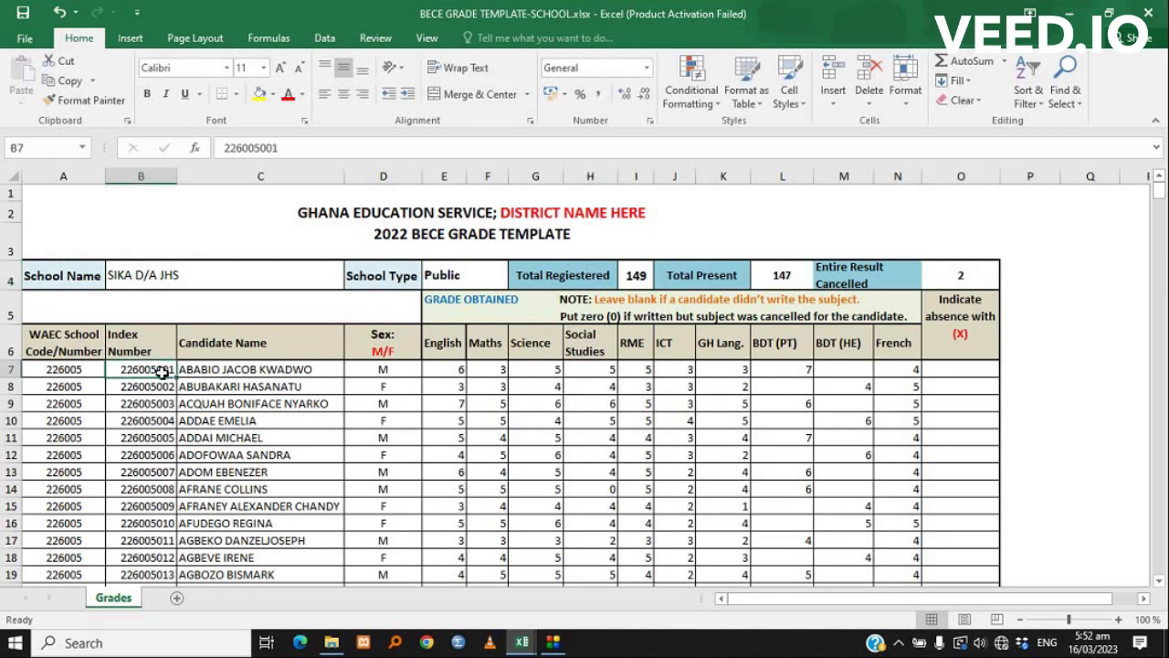
left_click(244, 369)
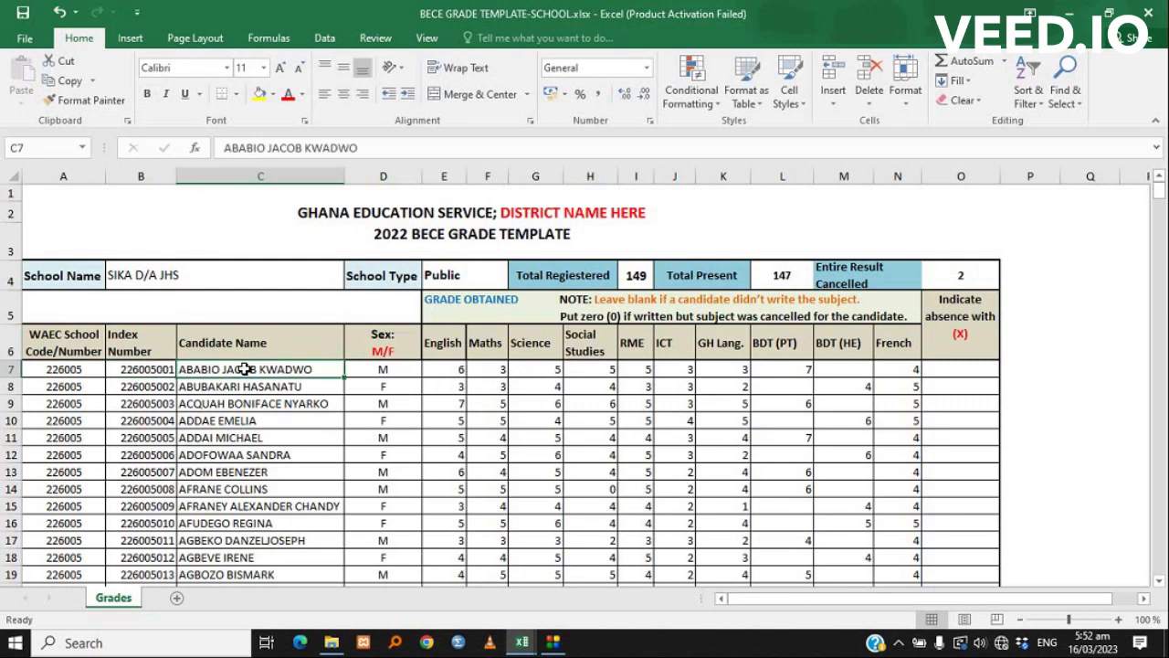
left_click(384, 370)
left_click(428, 370)
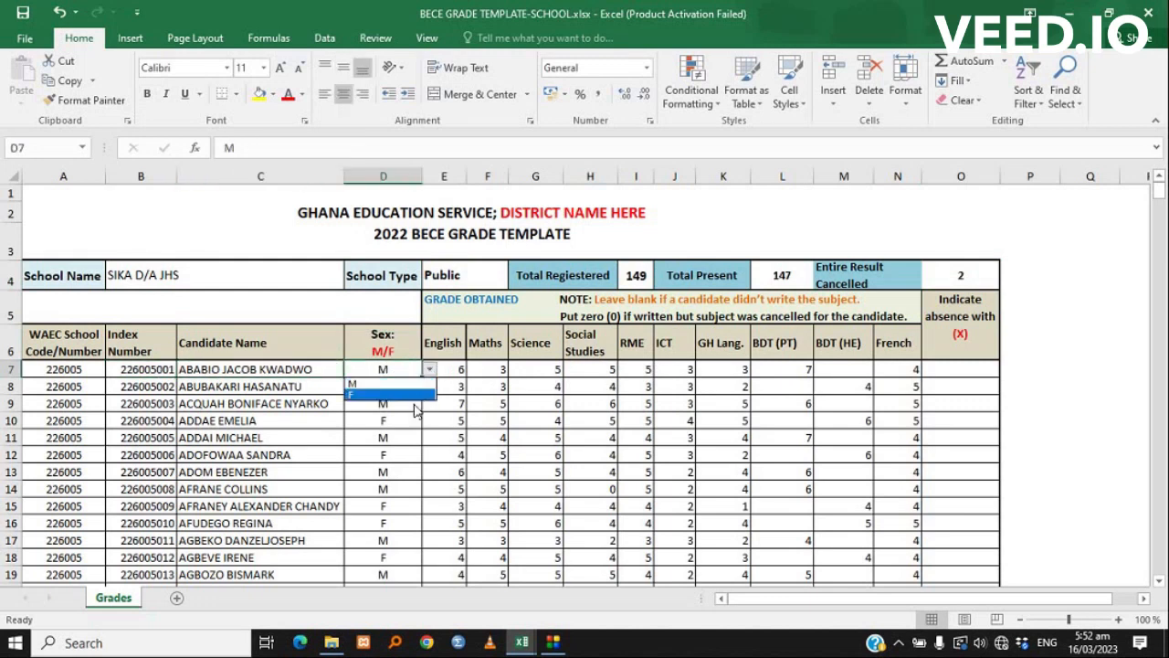
left_click(452, 369)
left_click(452, 369)
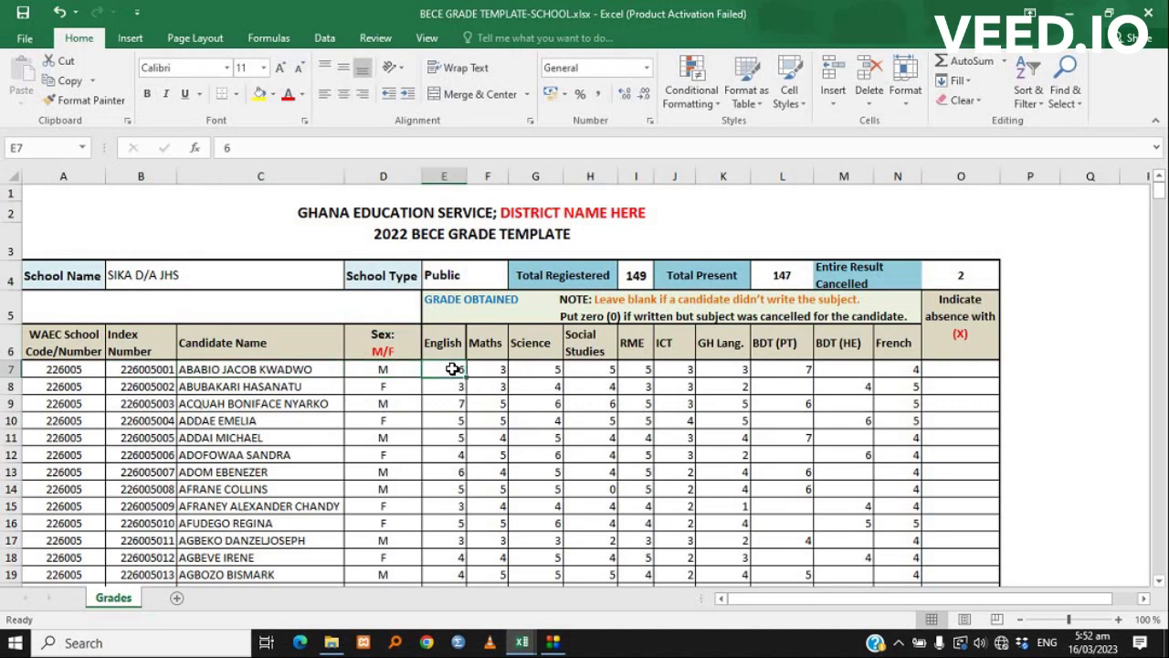
left_click_drag(452, 369, 916, 376)
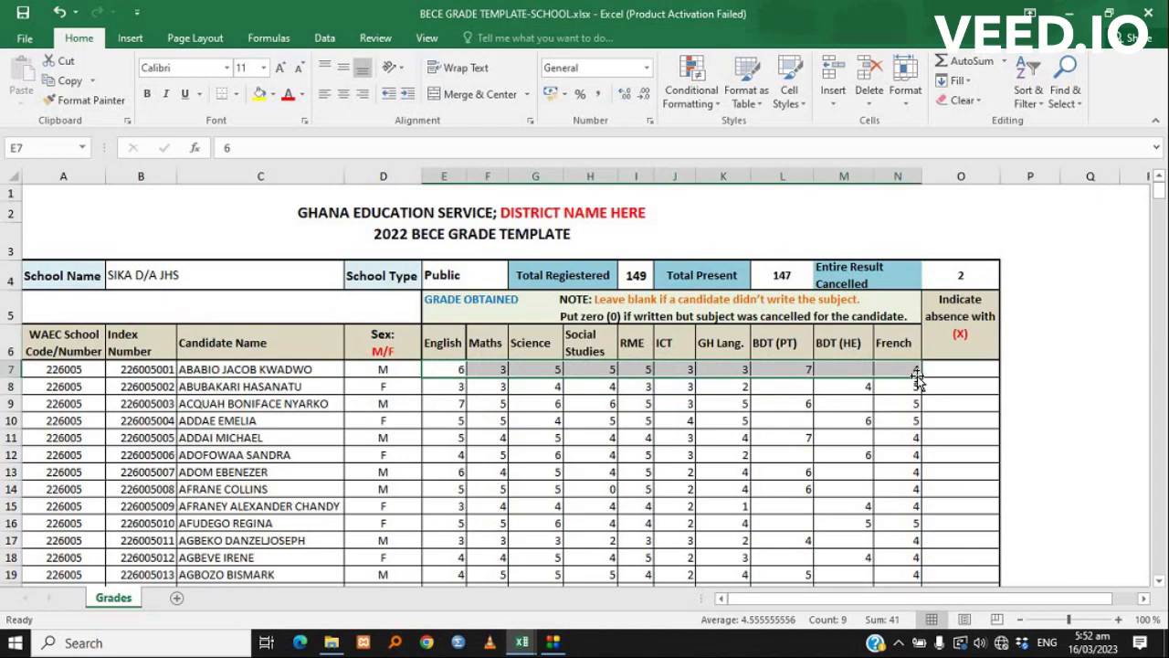
- Look through the whole candidate list to its end and return to the column headings
scroll(835, 463, "down", 4)
scroll(834, 463, "down", 20)
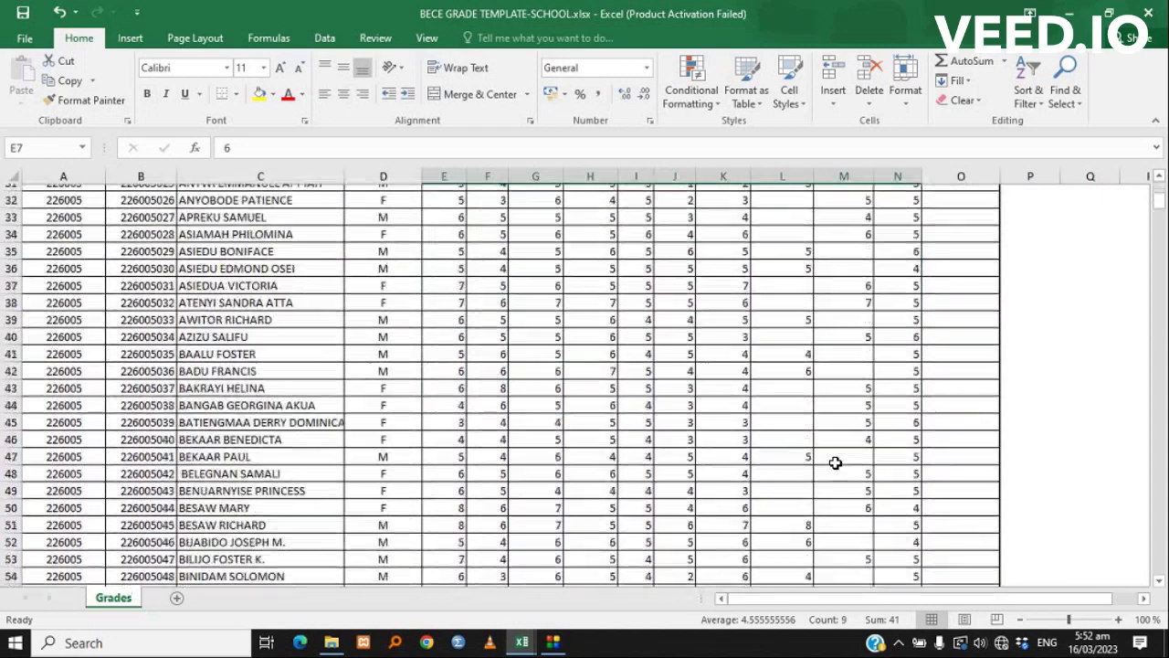
scroll(835, 463, "down", 14)
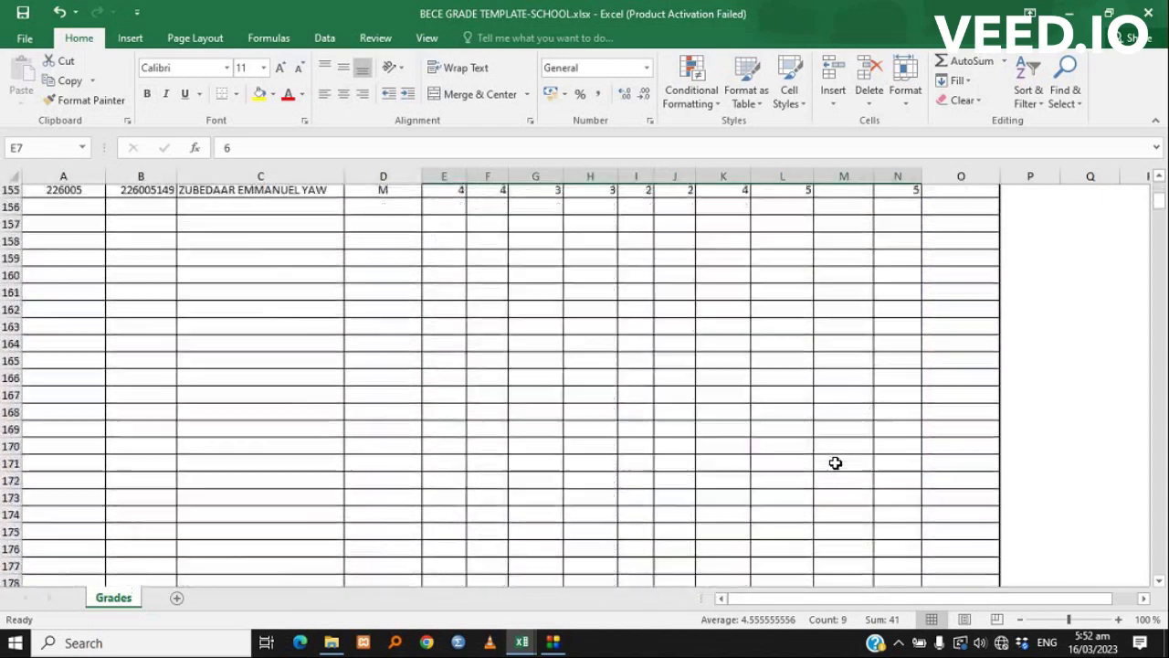
scroll(835, 463, "up", 19)
scroll(835, 463, "up", 20)
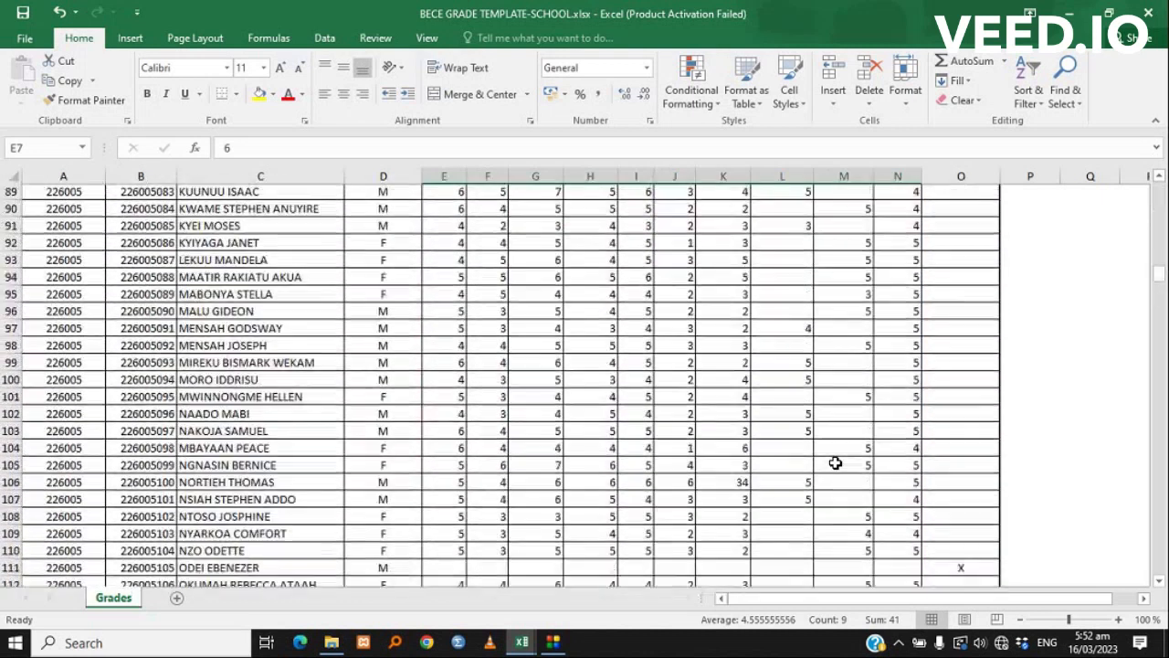
scroll(835, 463, "up", 7)
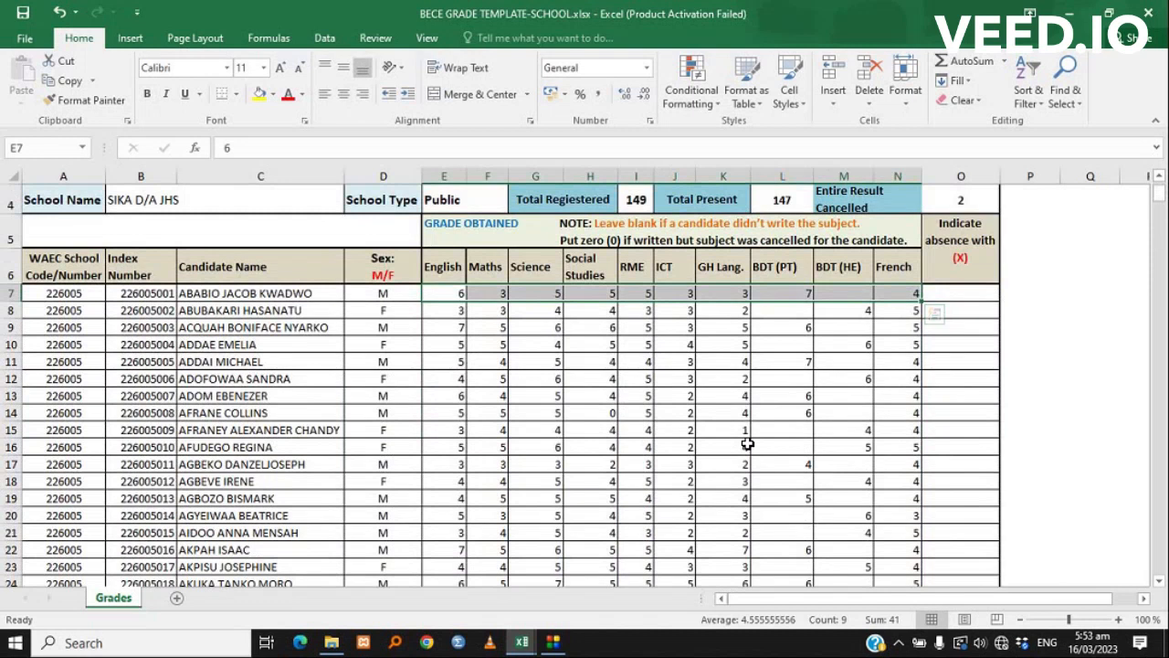
left_click(747, 396)
scroll(774, 372, "up", 1)
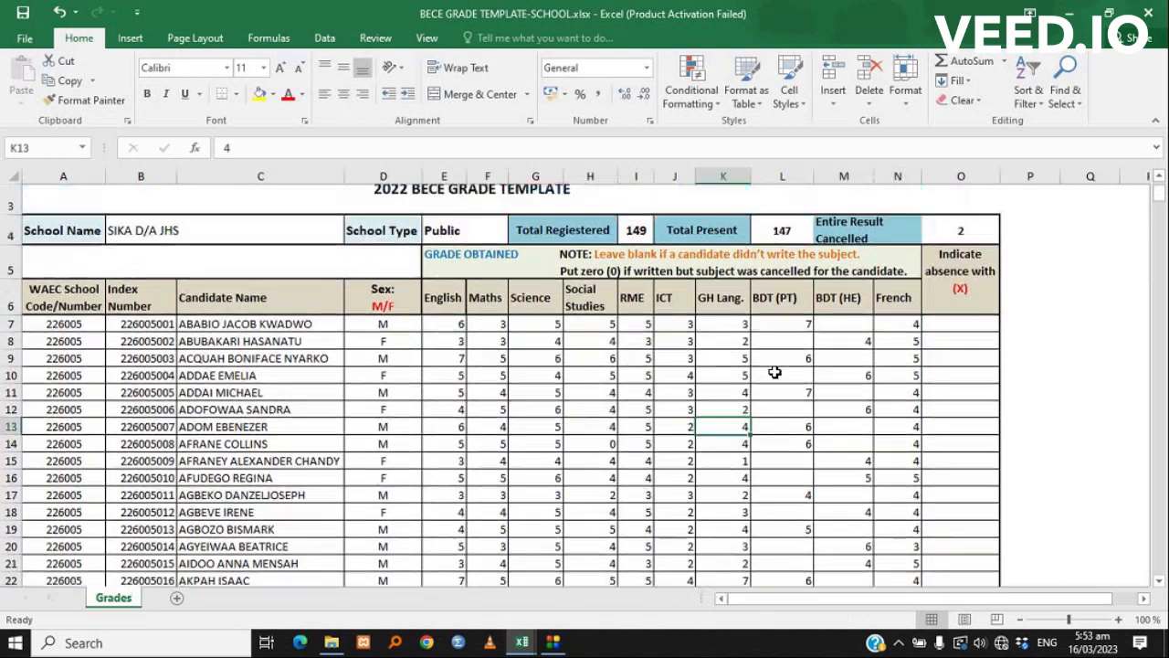
- Check the absence column and find the candidate marked X in row 111, highlighting that row's blank grade cells E111:N111
left_click(959, 294)
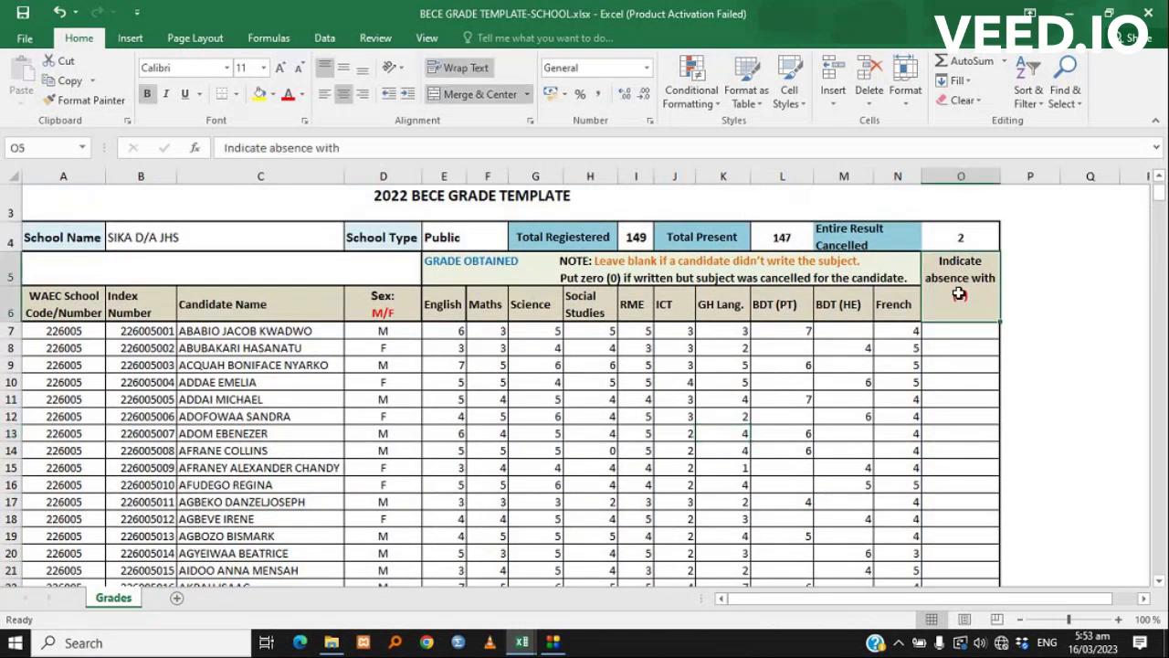
scroll(905, 418, "down", 20)
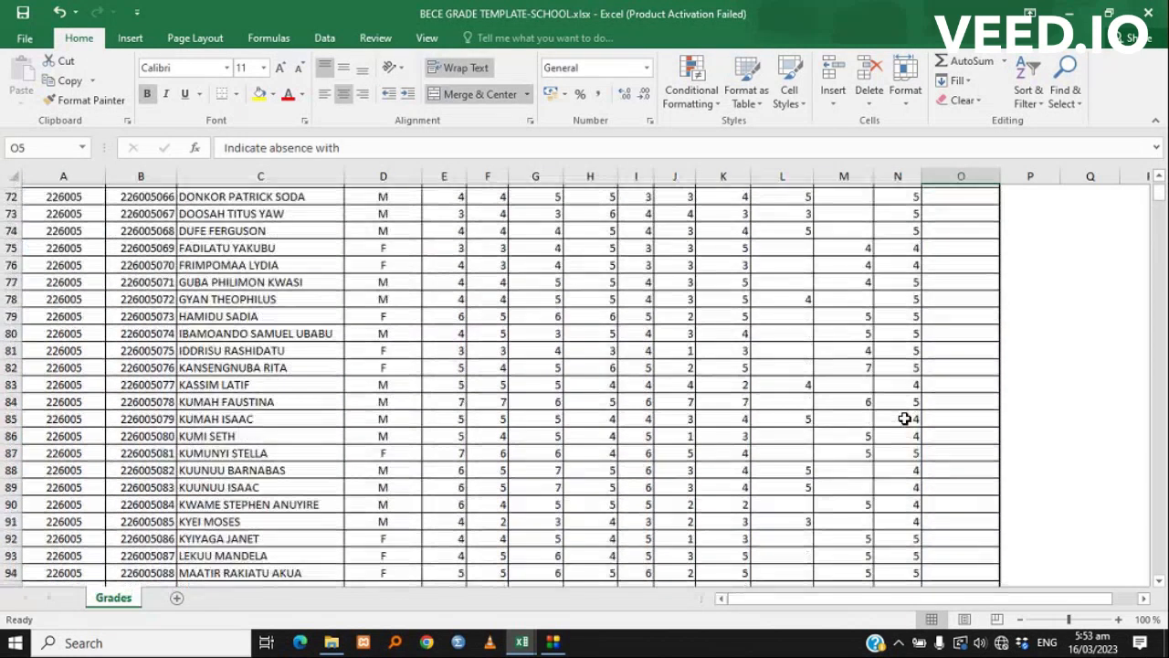
scroll(904, 419, "down", 7)
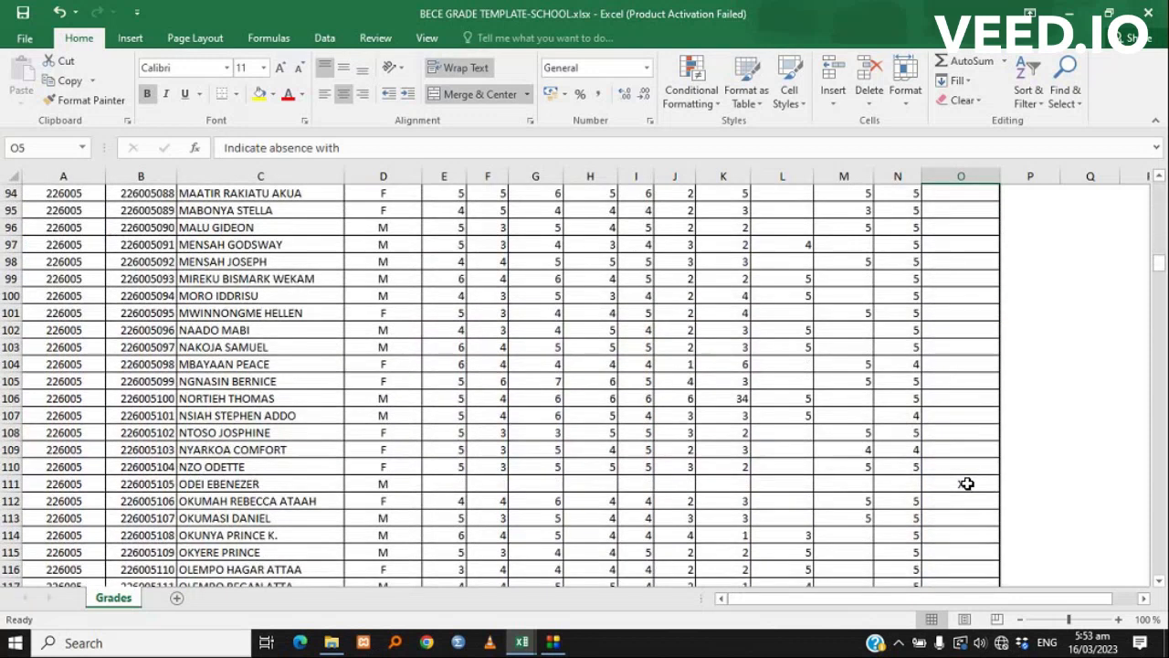
left_click(966, 483)
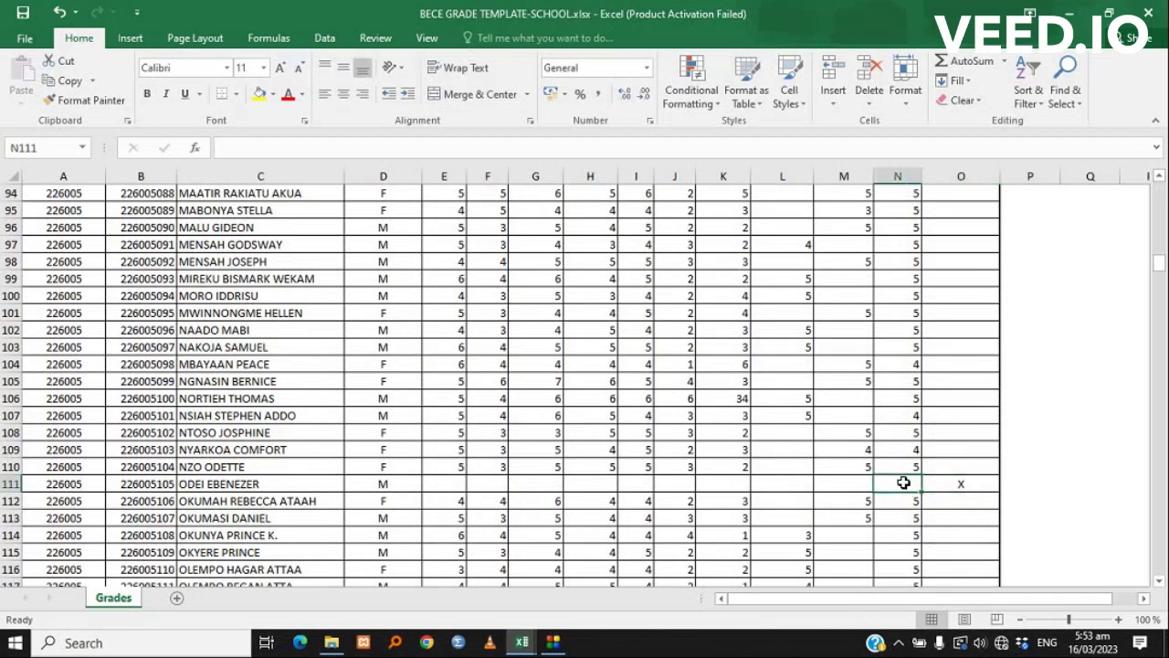
left_click_drag(901, 483, 444, 481)
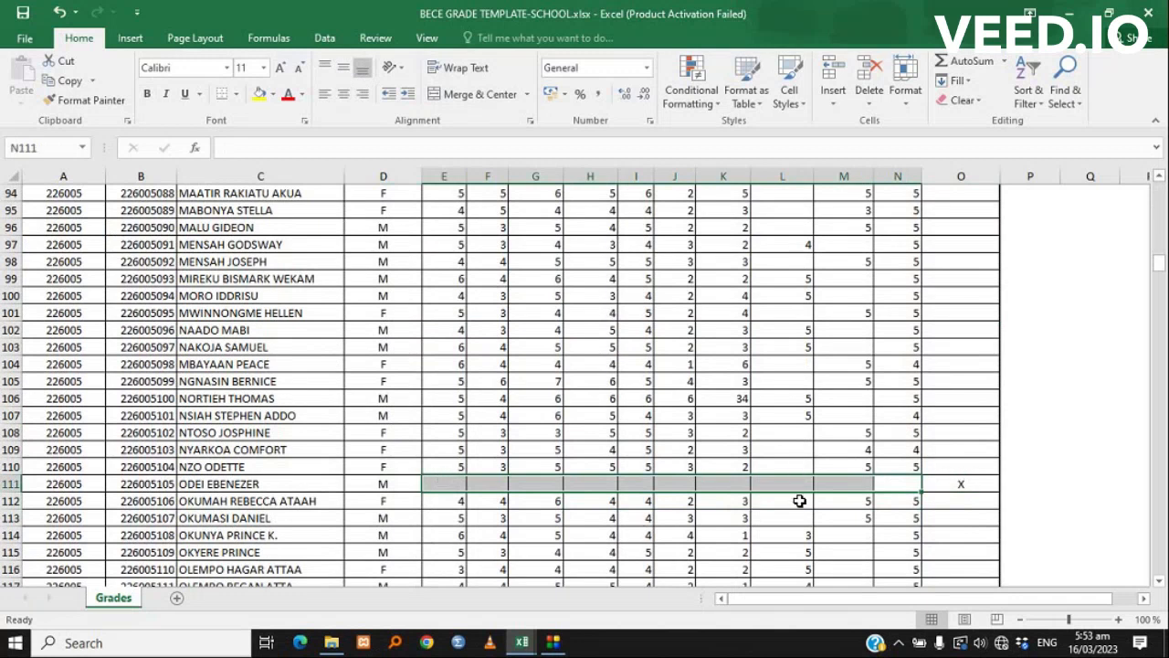
- Inspect the Social Studies grade in H14 as the example of a cancelled subject
scroll(798, 426, "up", 6)
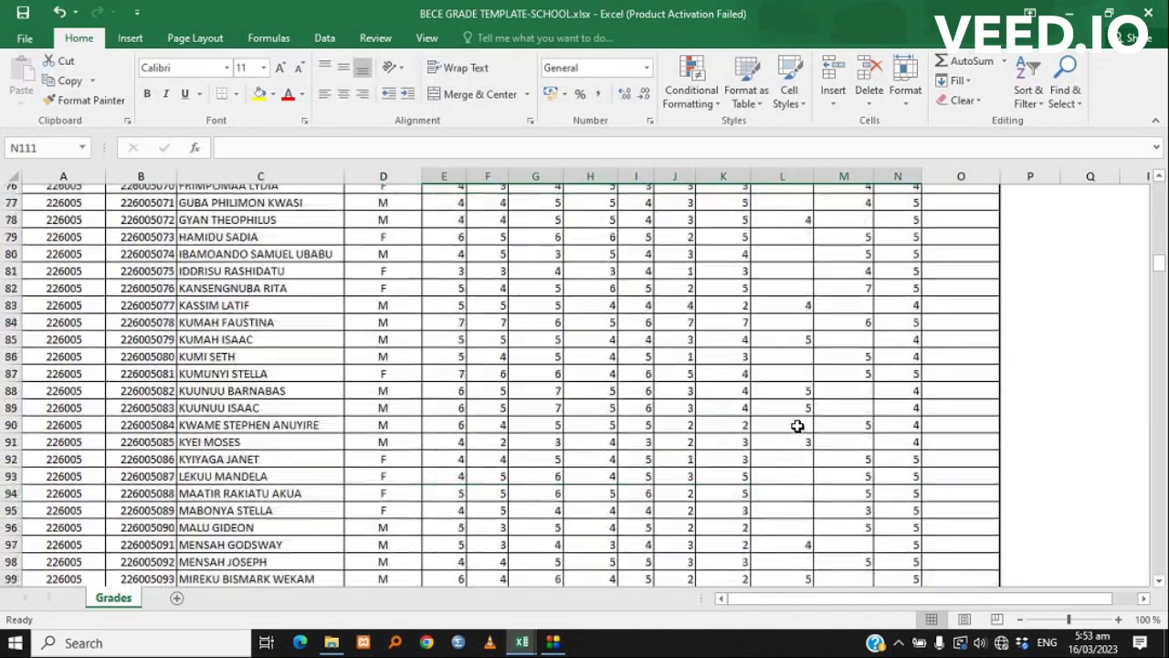
scroll(798, 425, "up", 20)
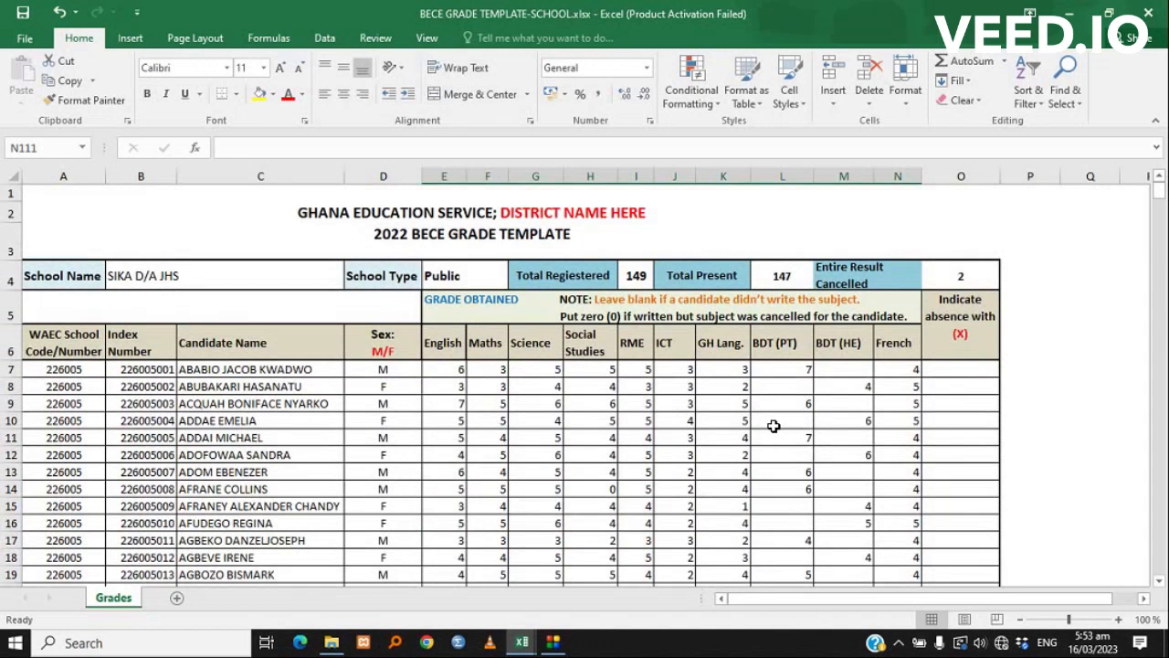
left_click(606, 492)
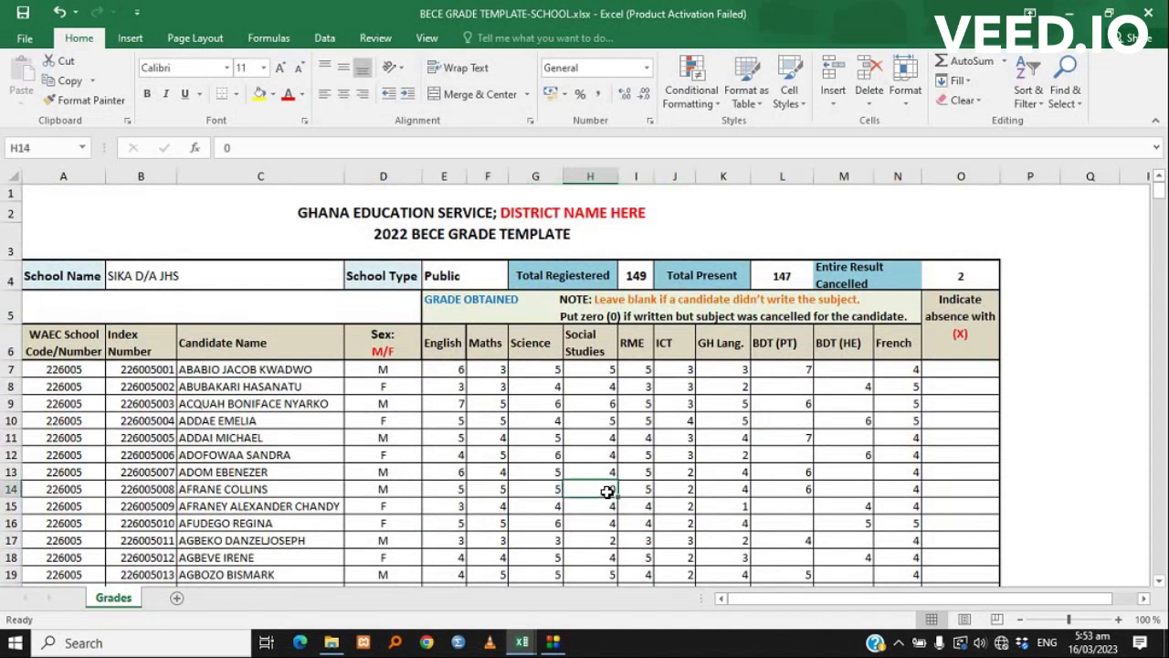
left_click(594, 347)
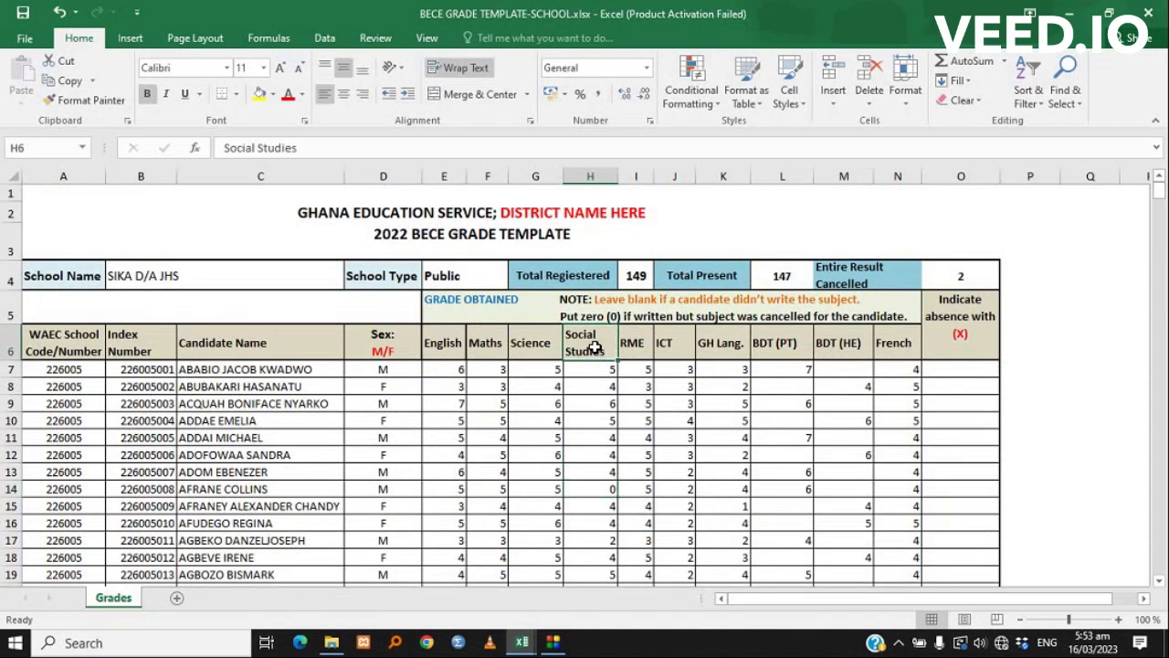
left_click(612, 492)
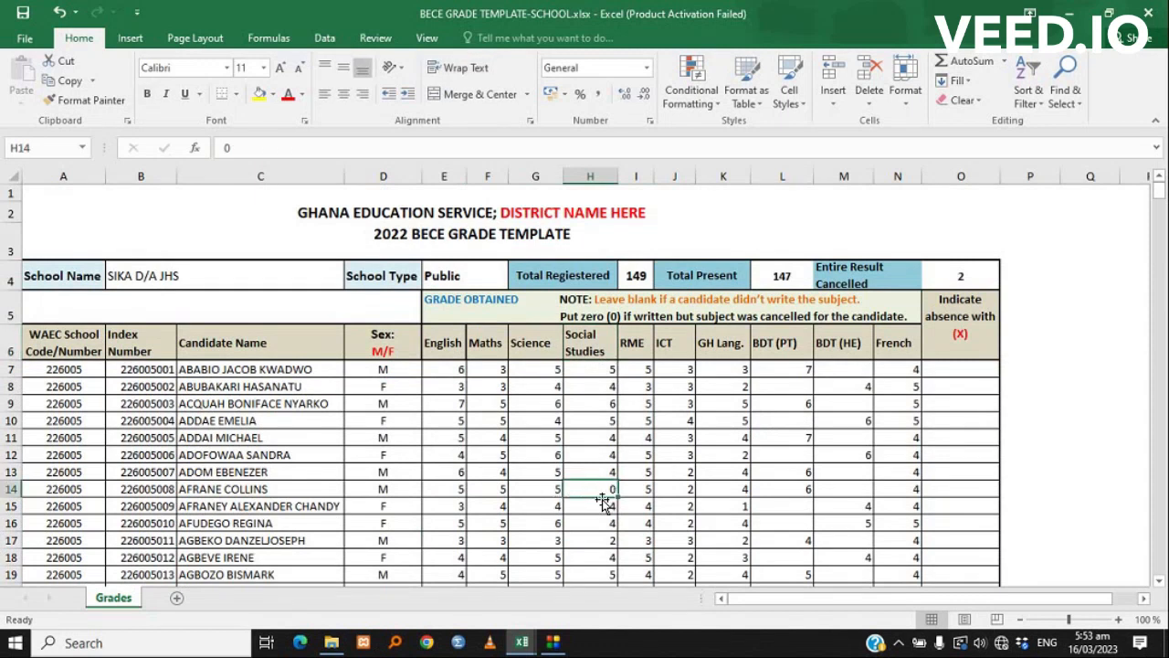
scroll(601, 462, "down", 2)
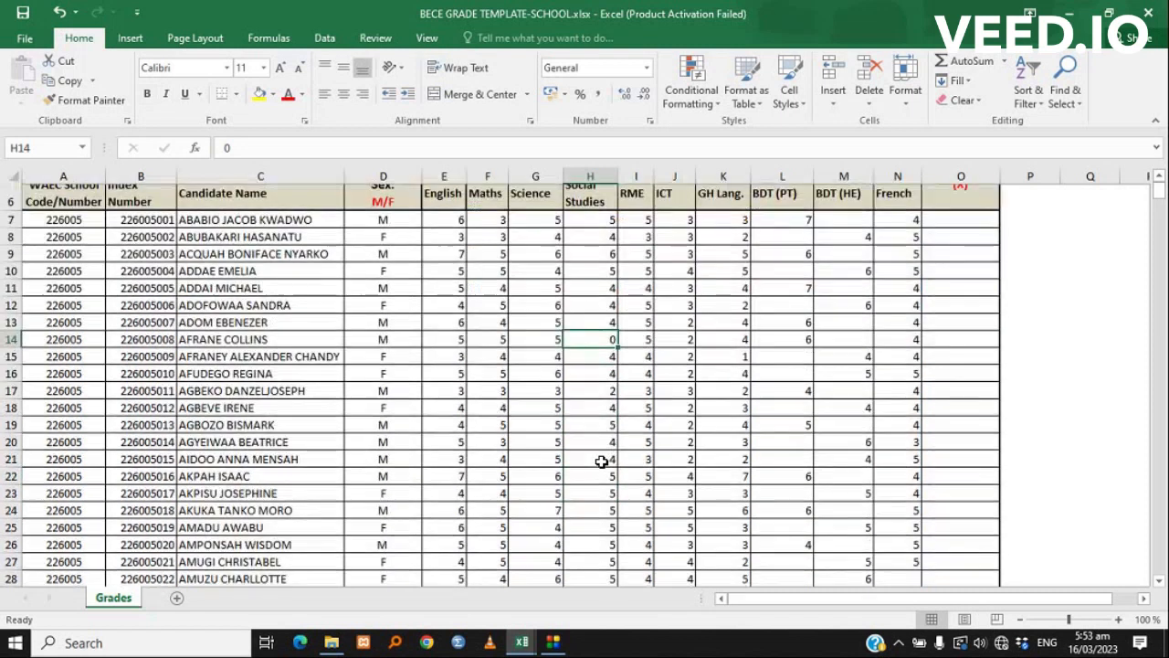
scroll(602, 461, "up", 2)
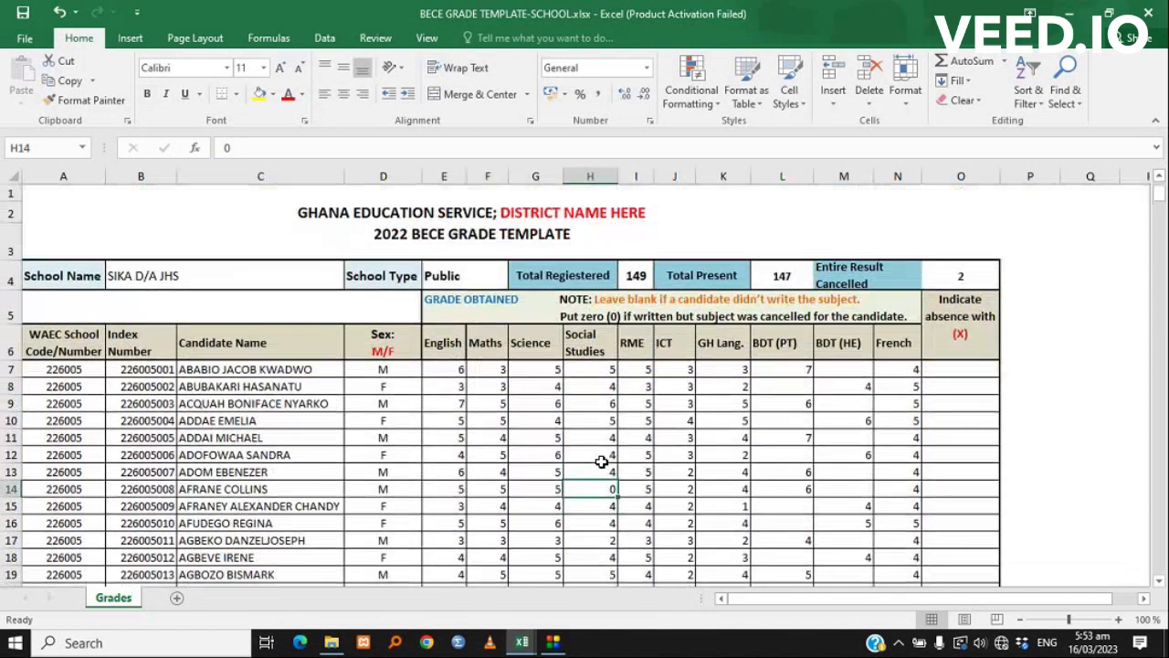
- Switch back to the BECE Analysis 2020 folder in File Explorer and clear the file selection
left_click(457, 370)
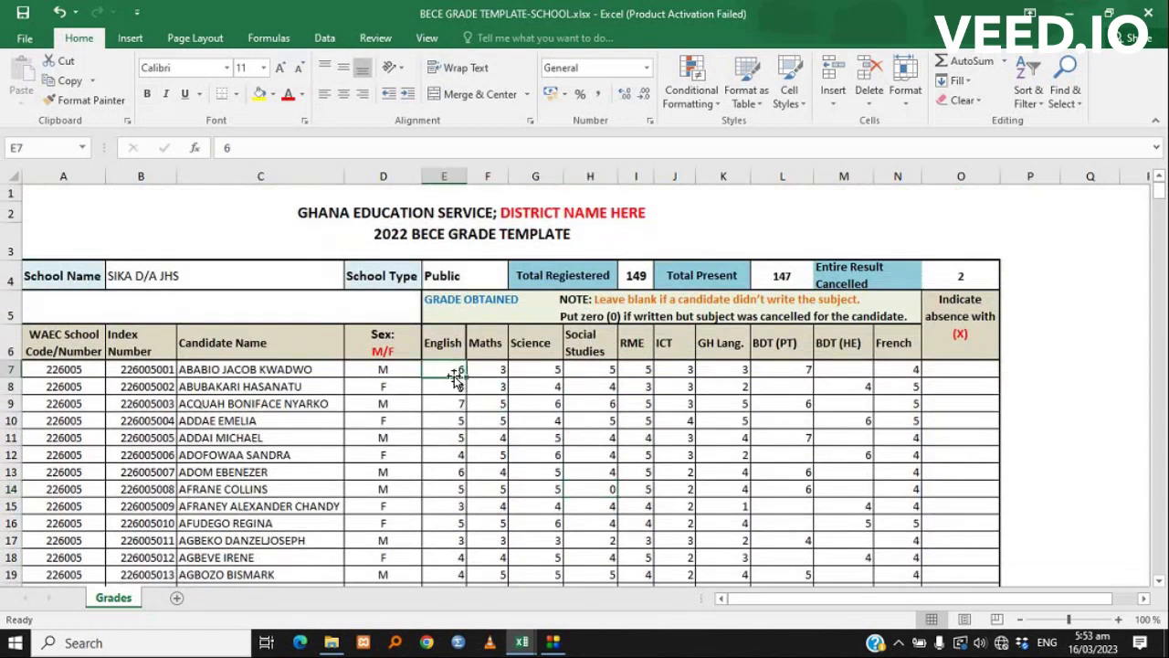
left_click(332, 643)
left_click(595, 413)
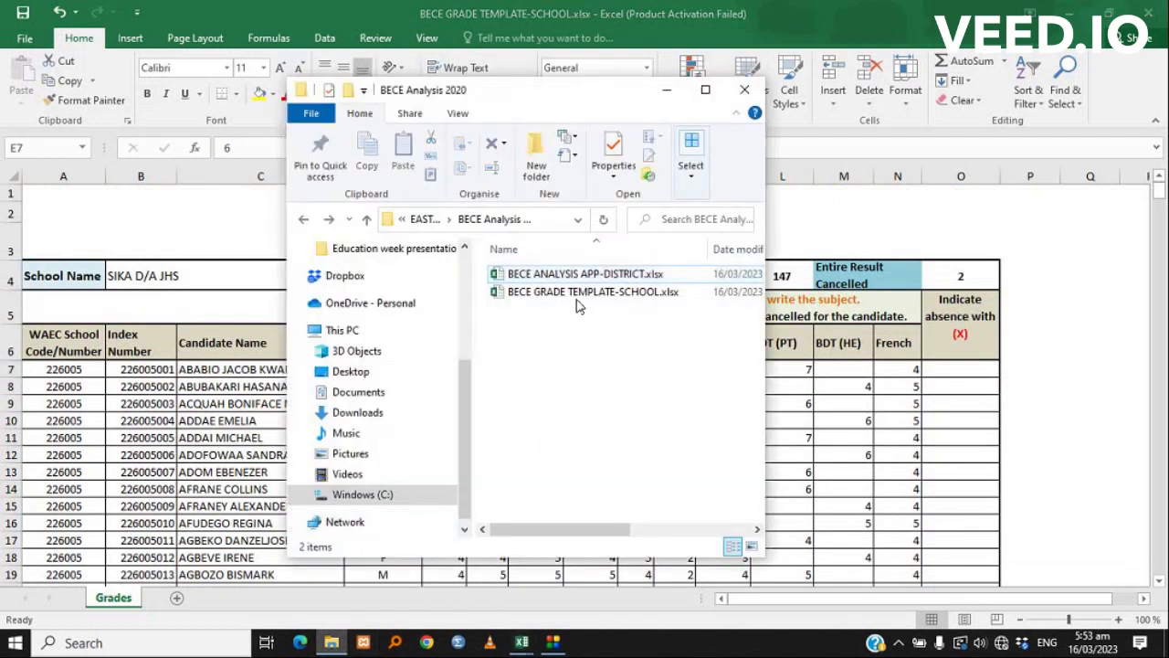
- Open BECE ANALYSIS APP-DISTRICT.xlsx, look over its marksheet, DISTRICT and DISTRICT PUBLIC sheets, and return to the lookup sheet
double_click(589, 274)
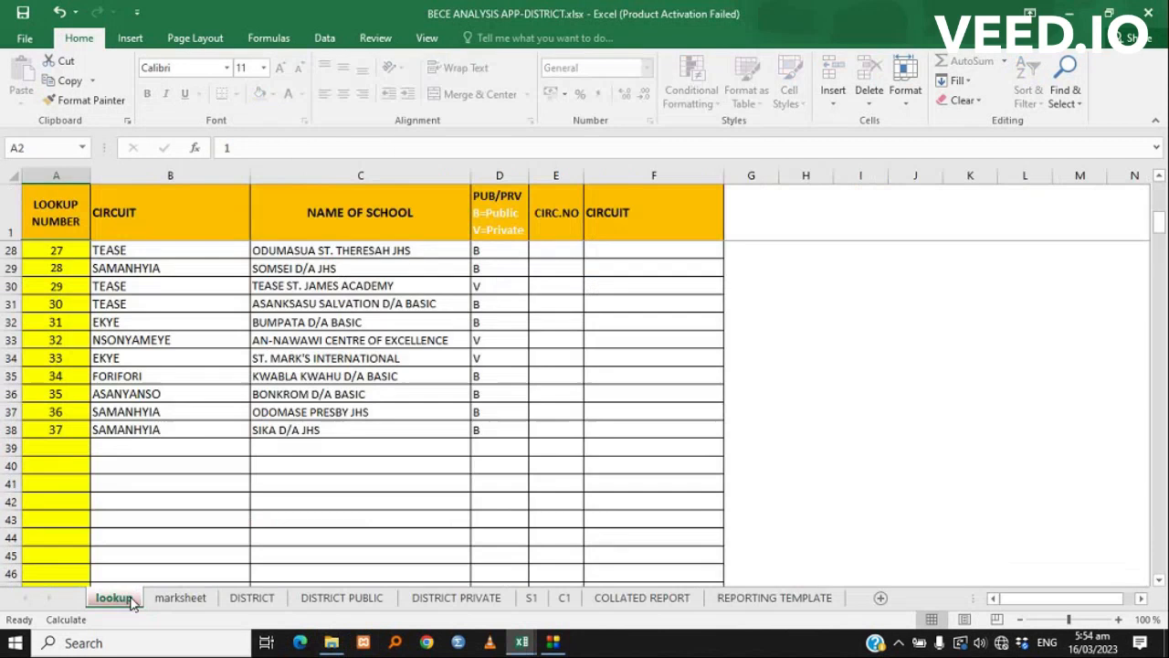
scroll(262, 416, "up", 9)
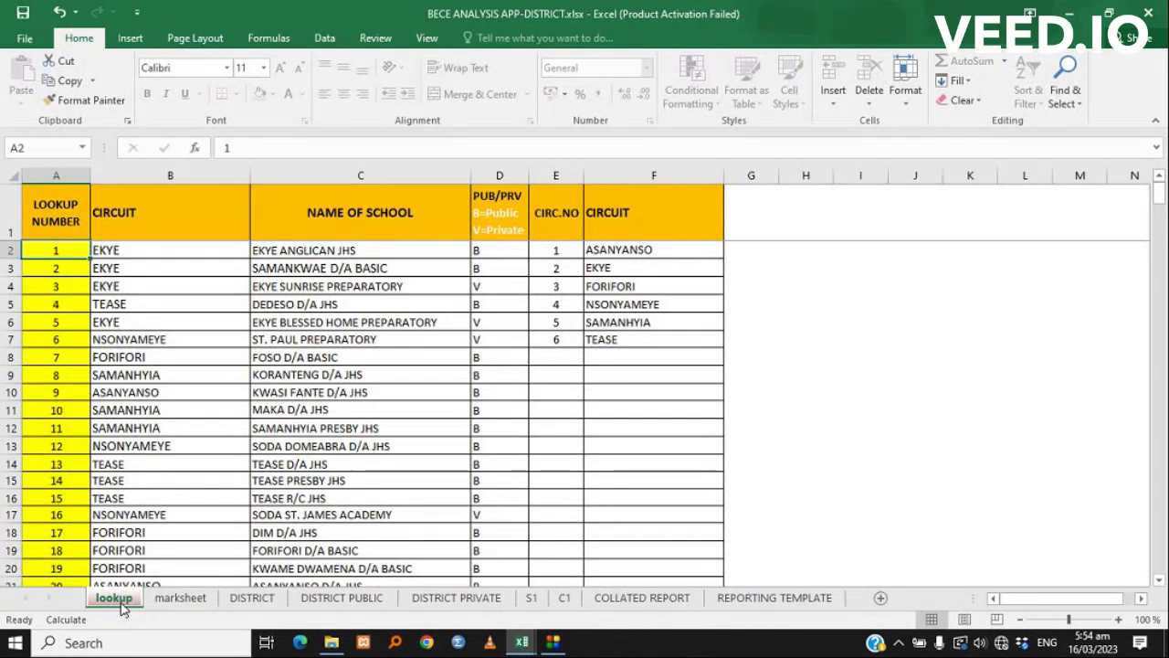
left_click(182, 599)
left_click(251, 599)
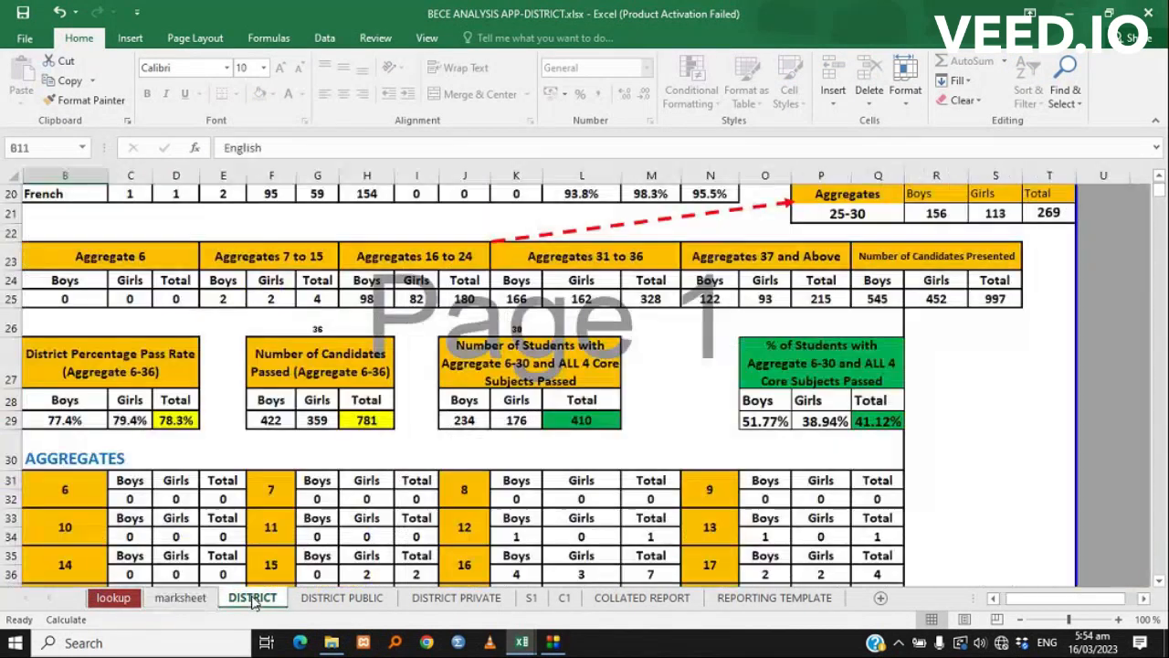
left_click(331, 599)
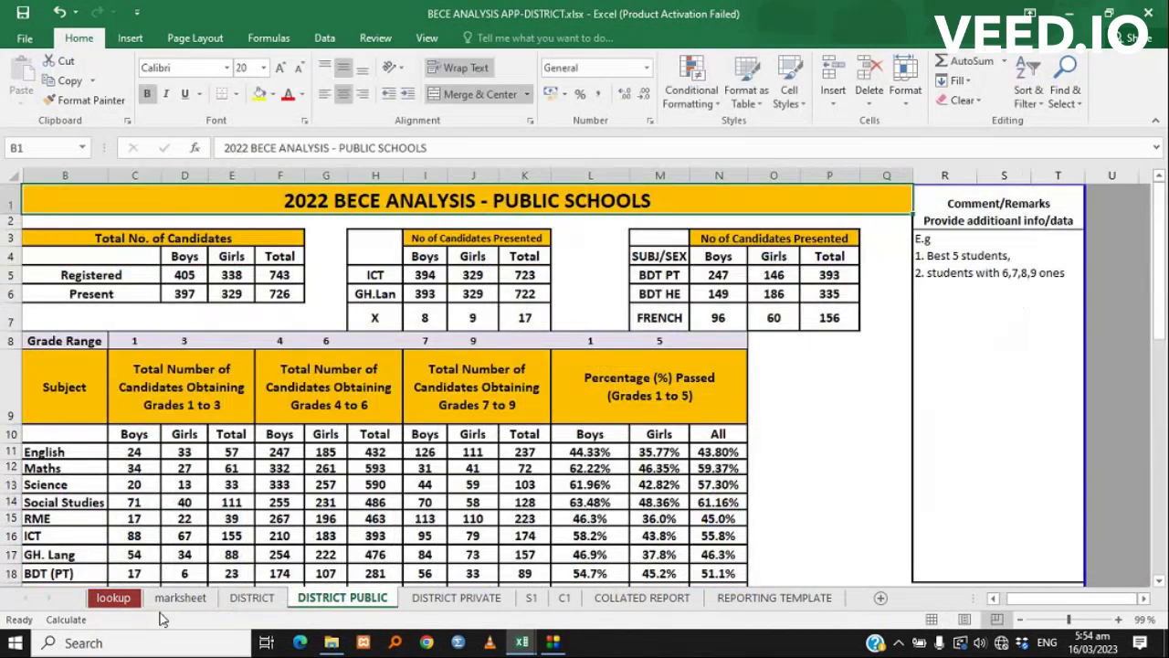
left_click(115, 599)
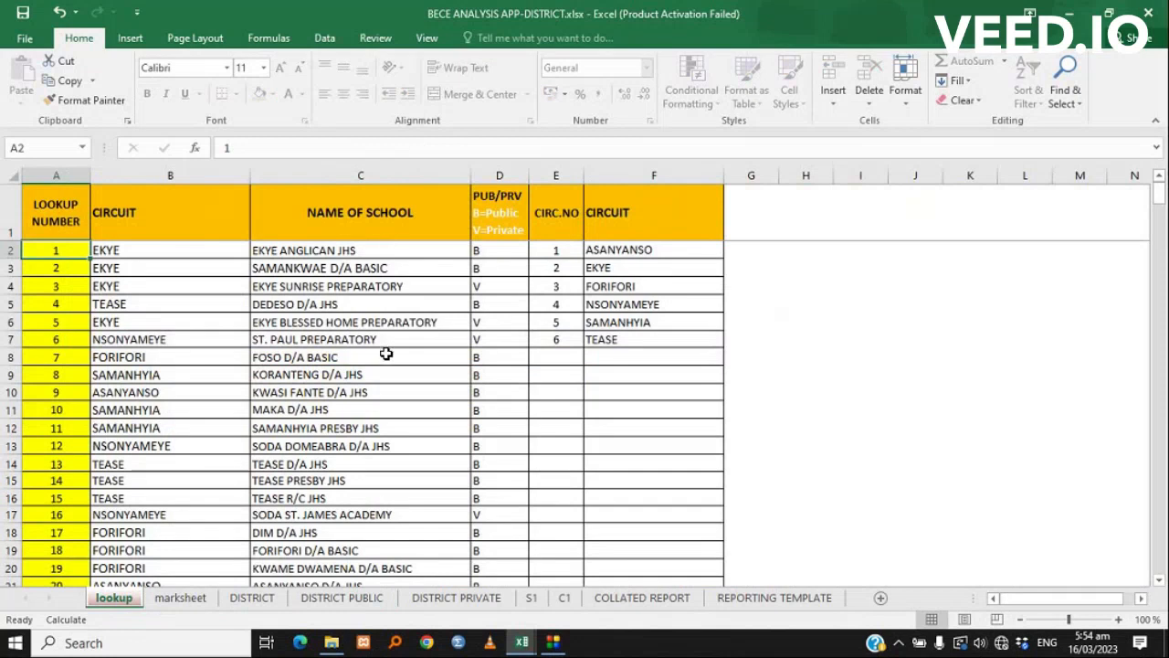
- Inspect the first school's name, circuit and public/private code in row 2 of the lookup sheet
scroll(387, 353, "down", 1)
scroll(386, 351, "up", 1)
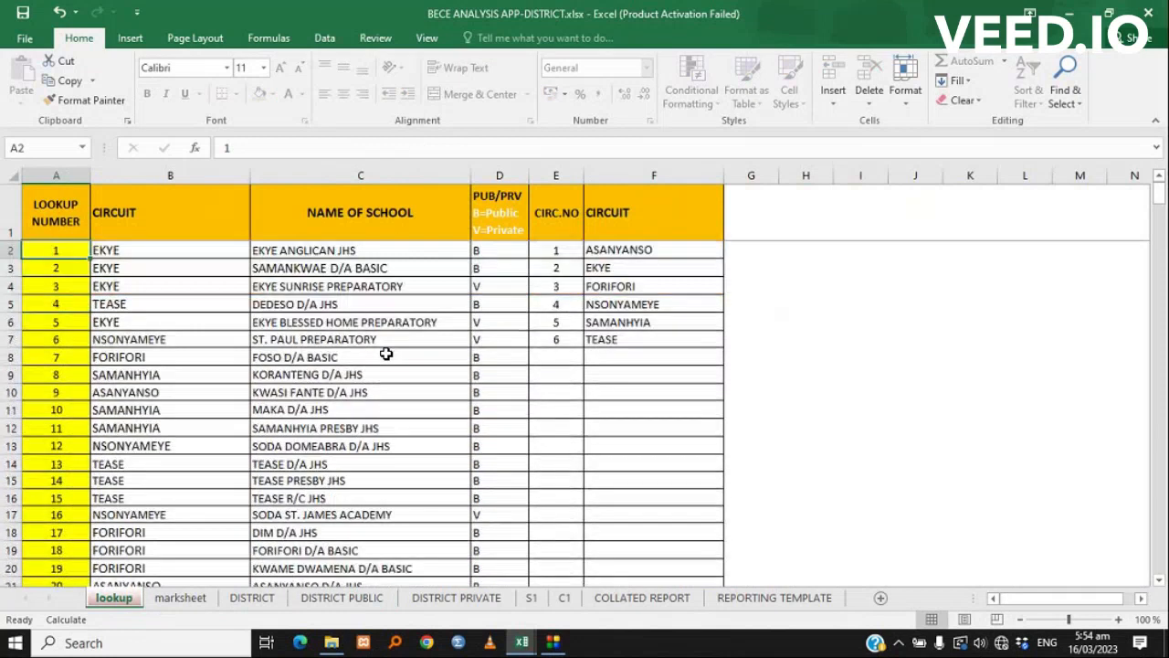
left_click(330, 252)
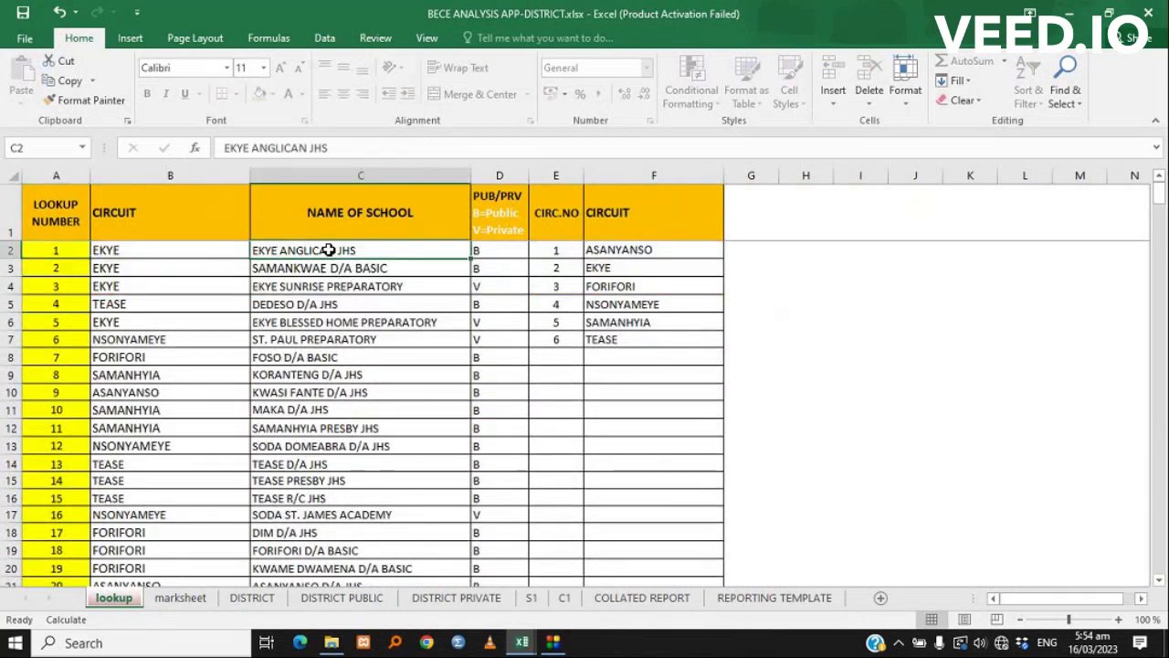
left_click(187, 252)
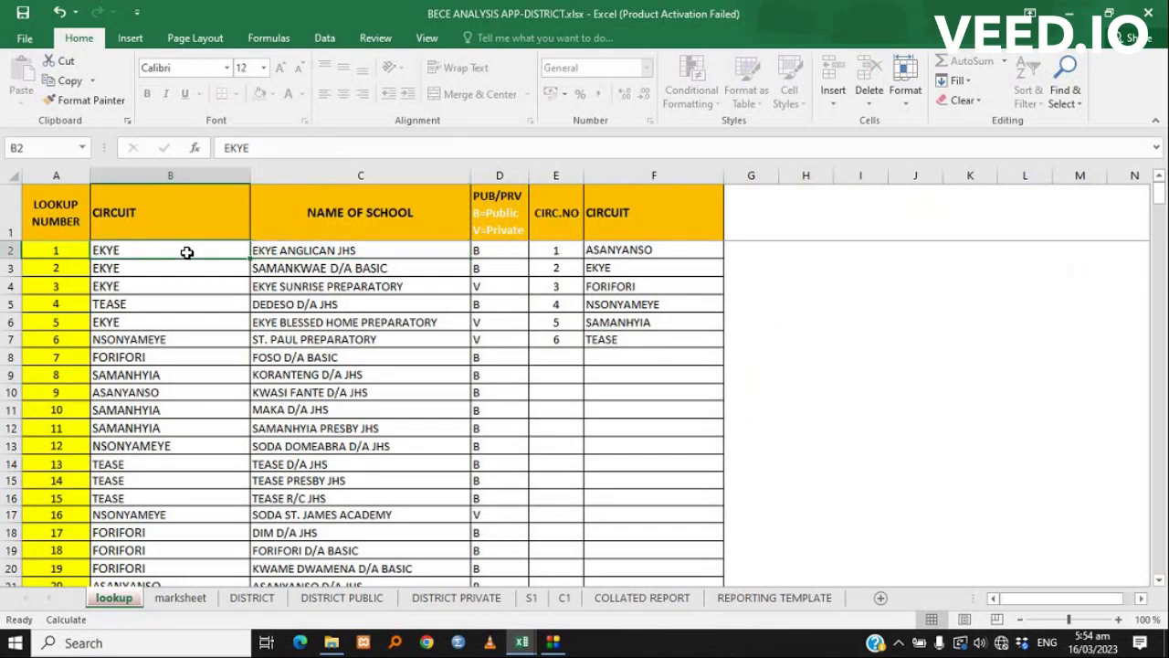
left_click(509, 249)
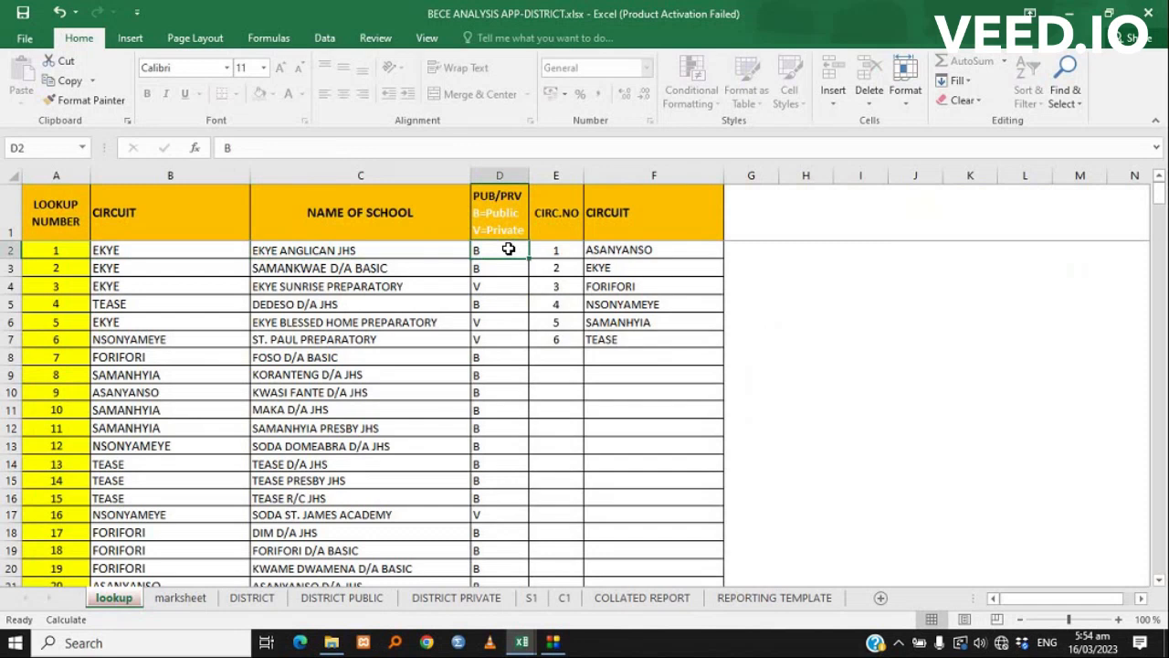
- Highlight the assigned lookup numbers in A2:A38, return to the start of the school list and clear the highlight
left_click(58, 253)
left_click_drag(58, 253, 73, 528)
left_click(74, 249)
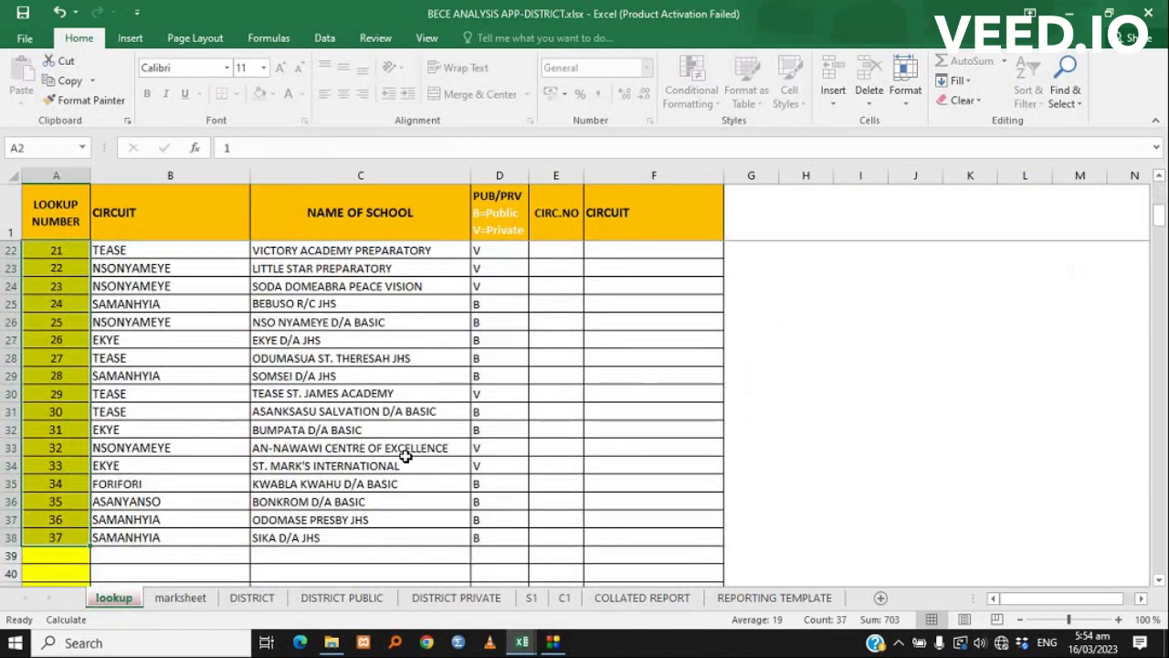
scroll(406, 456, "up", 5)
scroll(405, 456, "up", 3)
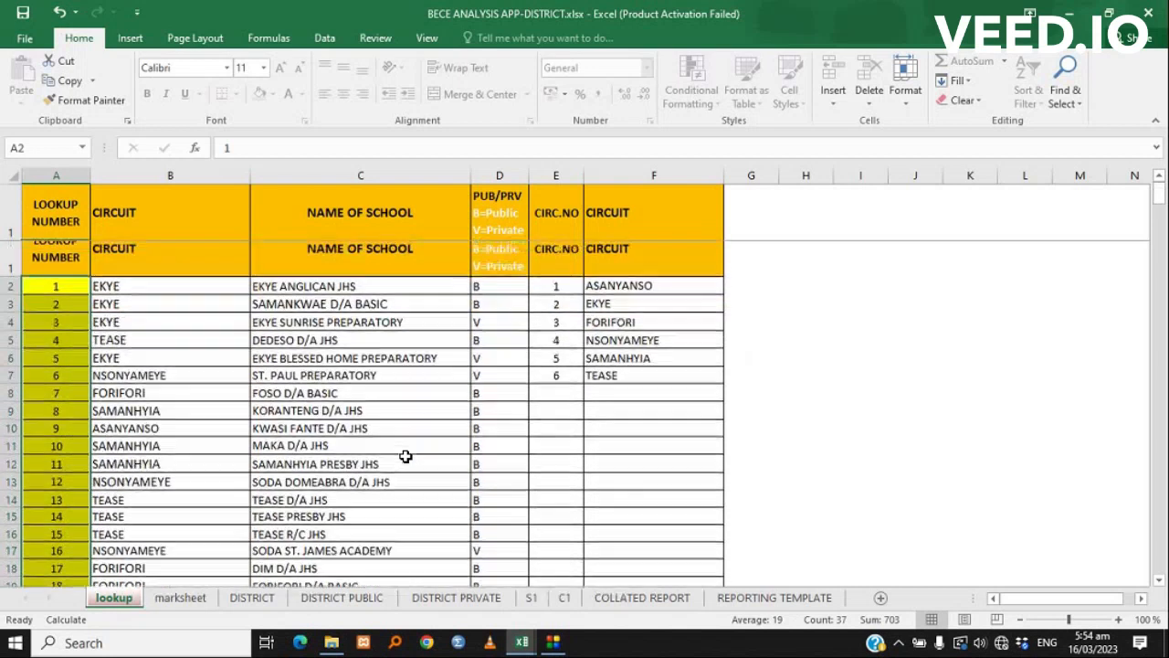
left_click(355, 412)
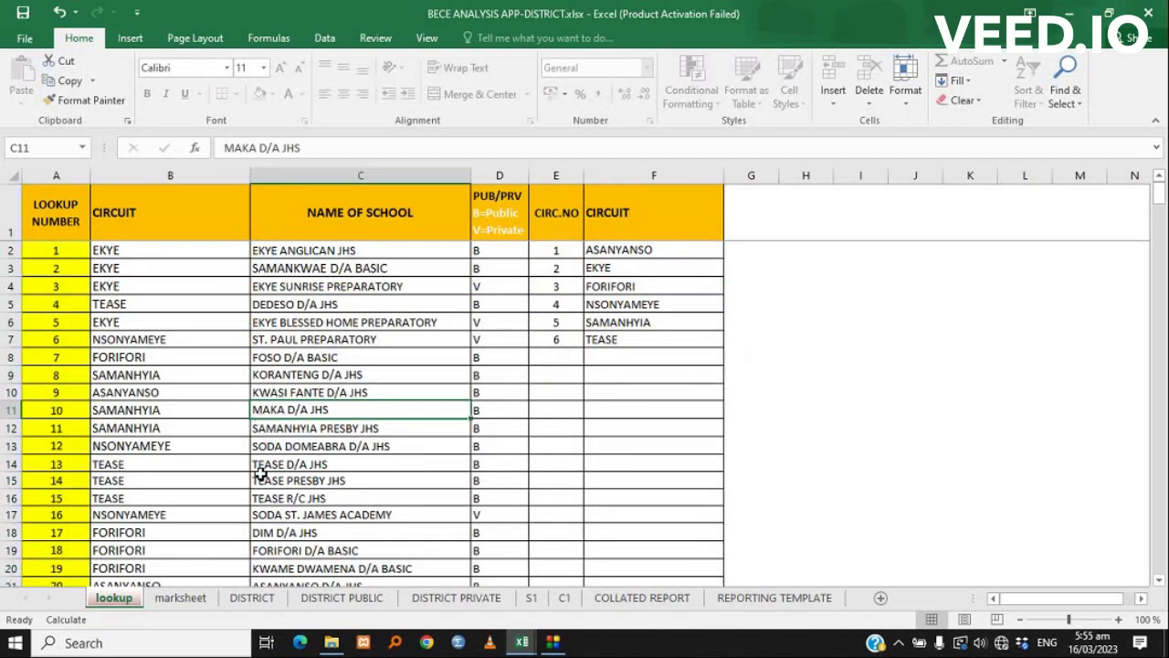
- Examine the marksheet's column headings and candidate rows, including the aggregate and absent/present columns
left_click(181, 598)
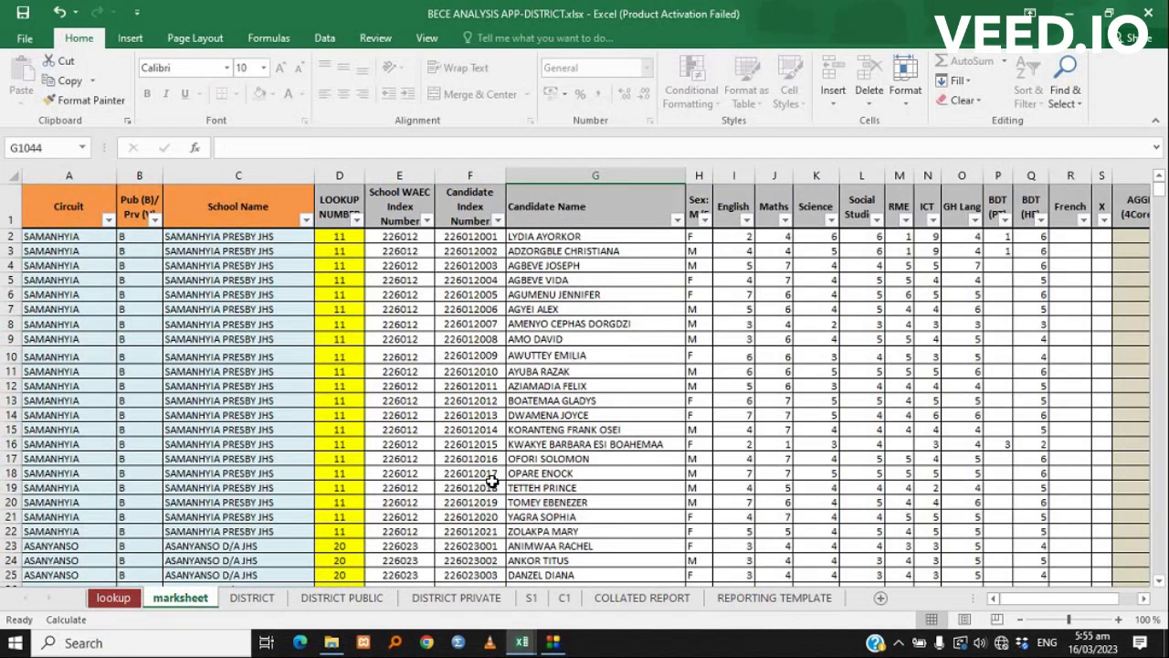
scroll(634, 455, "right", 1)
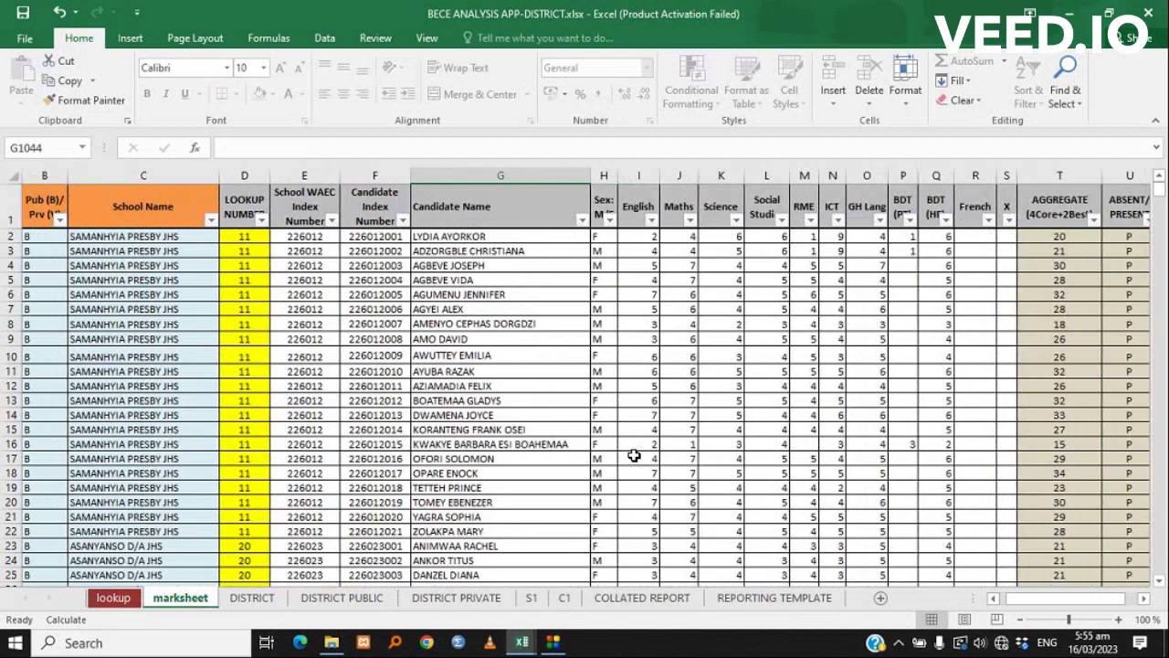
scroll(634, 455, "down", 5)
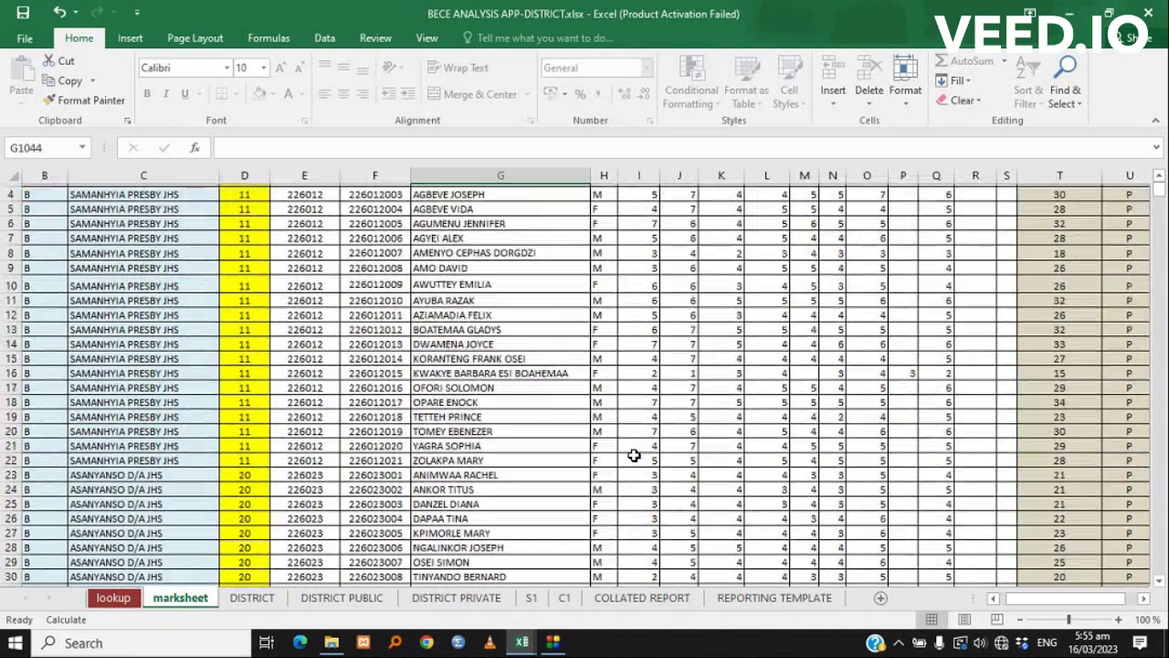
scroll(634, 454, "up", 5)
scroll(634, 455, "up", 1)
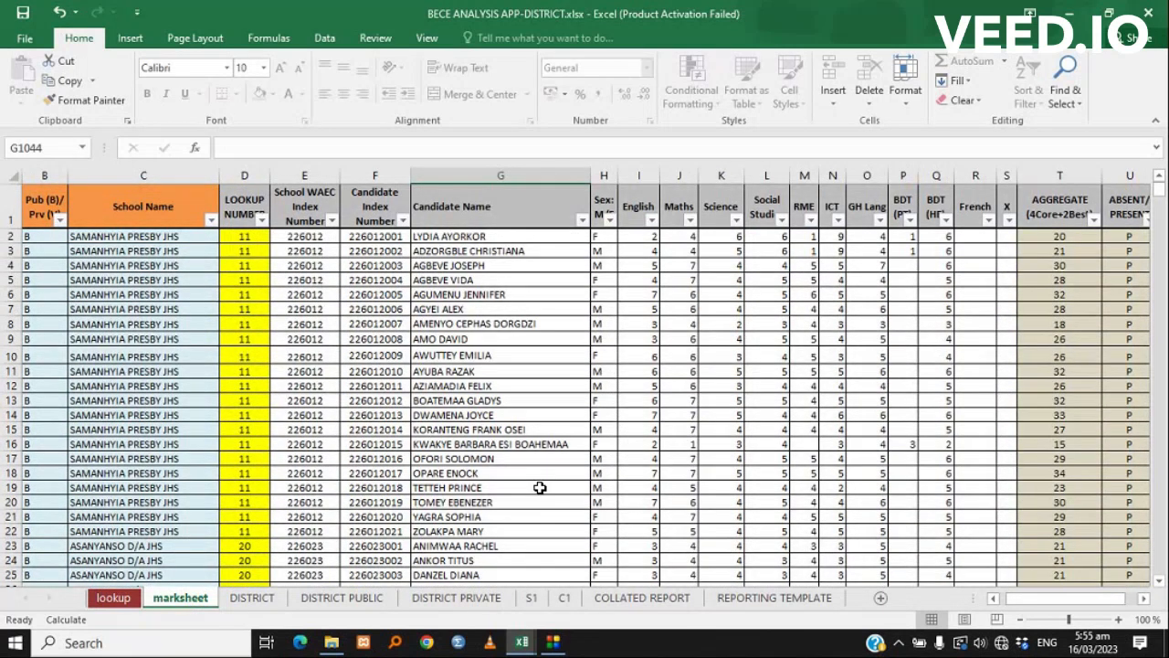
- Switch to the BECE GRADE TEMPLATE-SCHOOL workbook and copy all candidate records in A7:O155
mouse_move(527, 645)
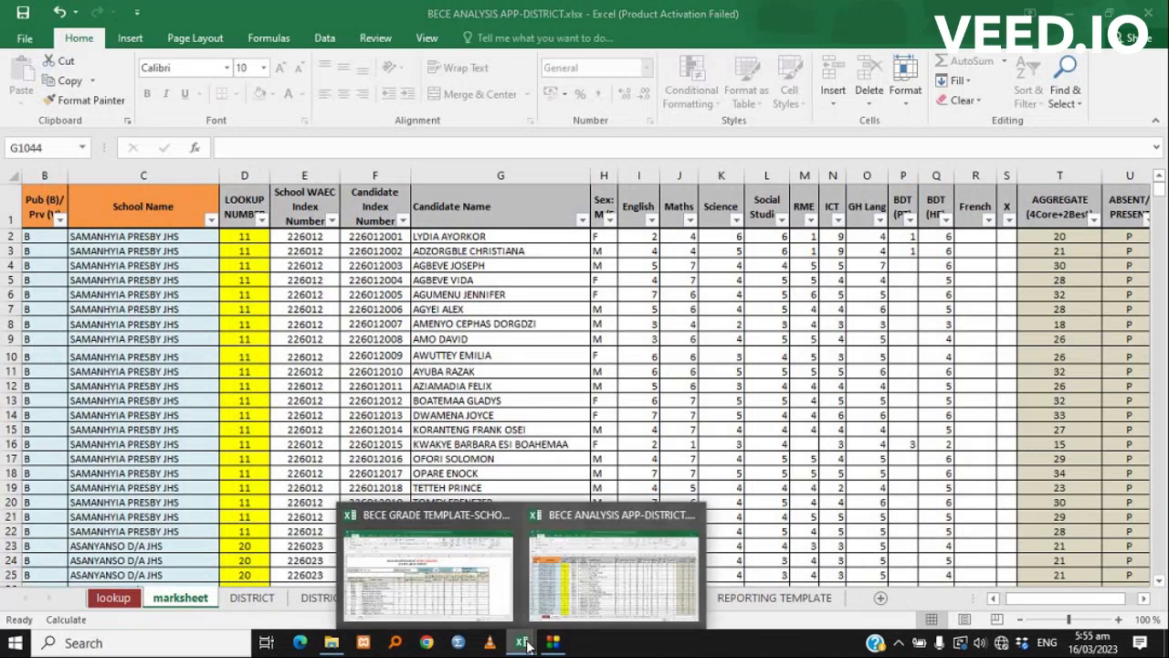
left_click(463, 614)
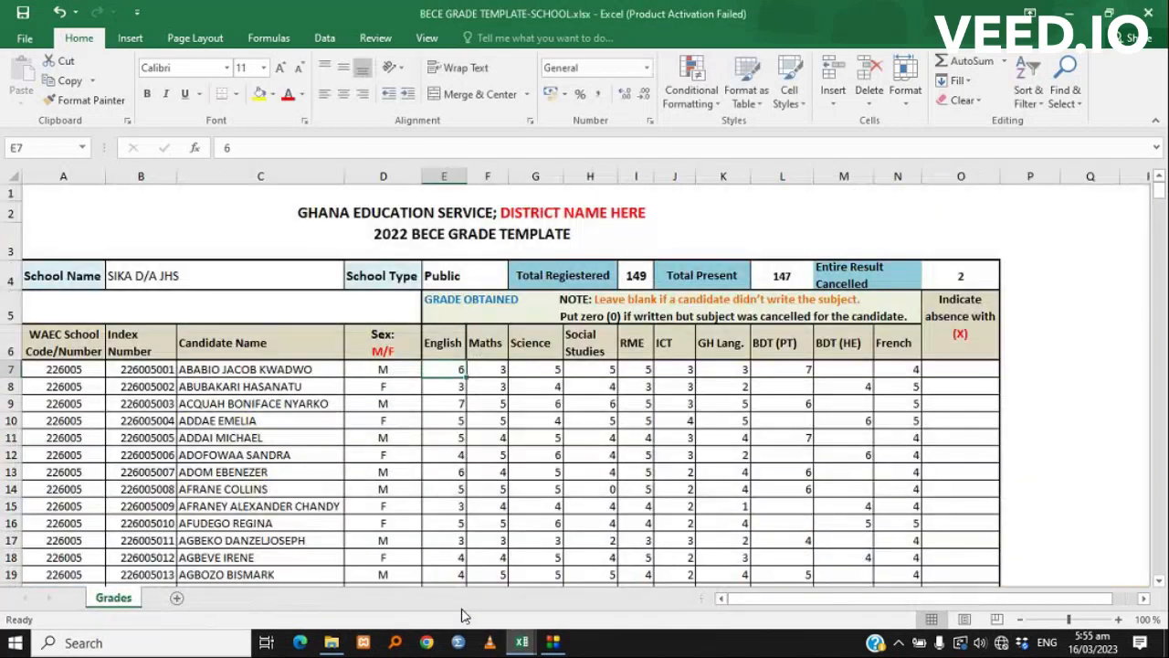
left_click(73, 372)
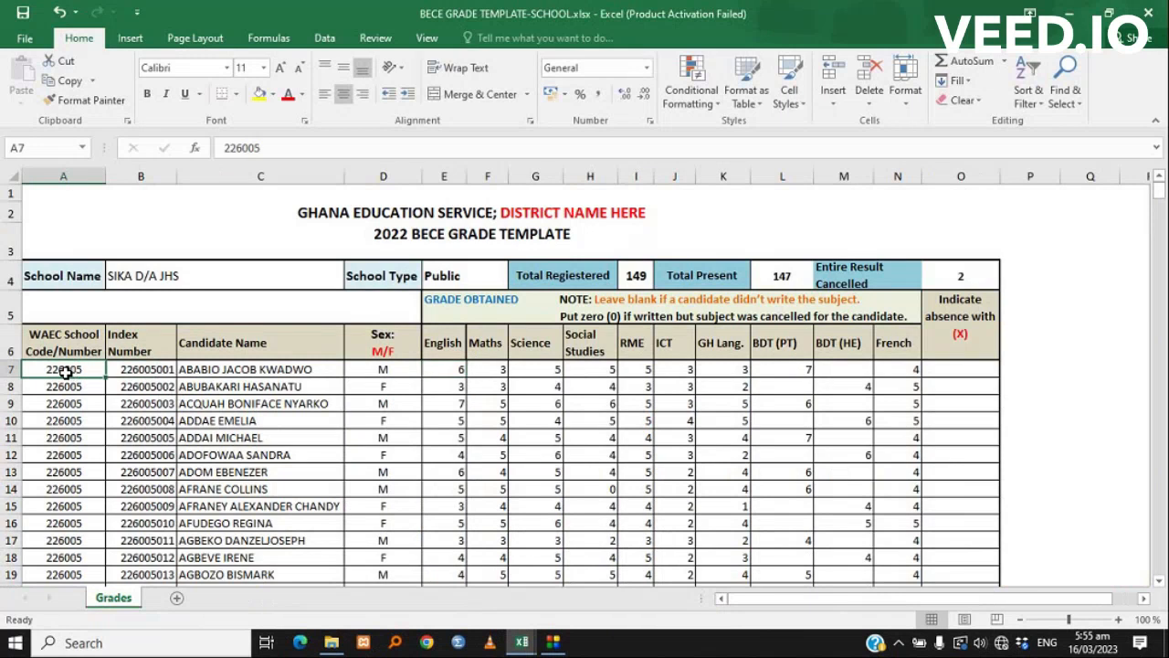
left_click_drag(66, 371, 963, 521)
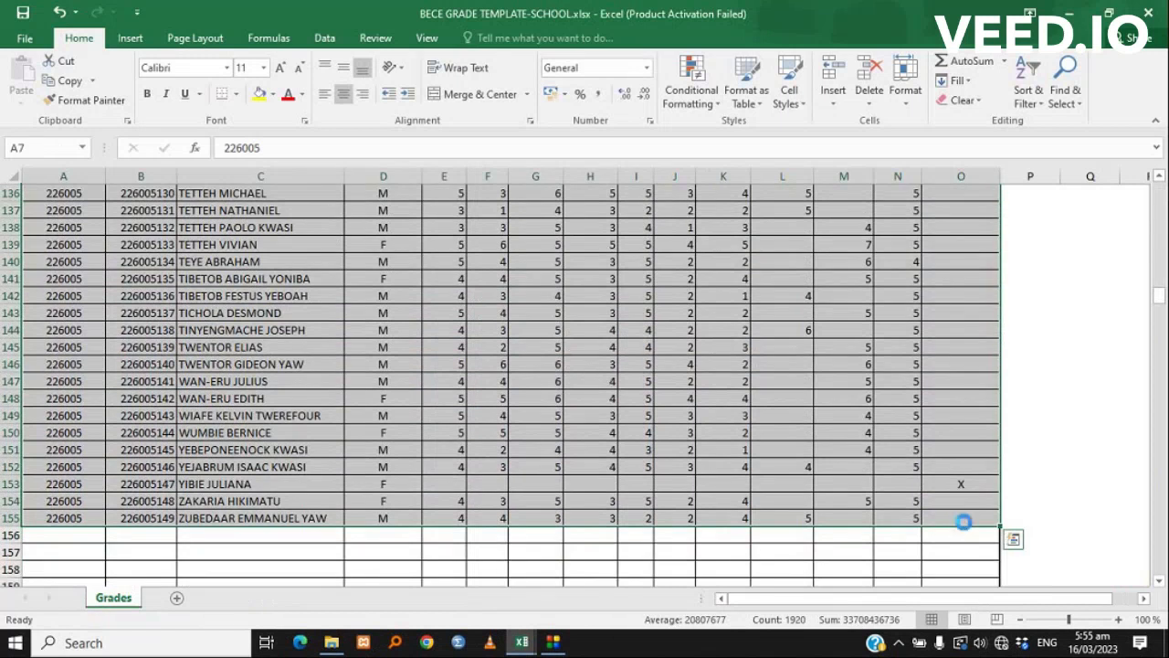
key("ctrl+c")
scroll(791, 428, "up", 20)
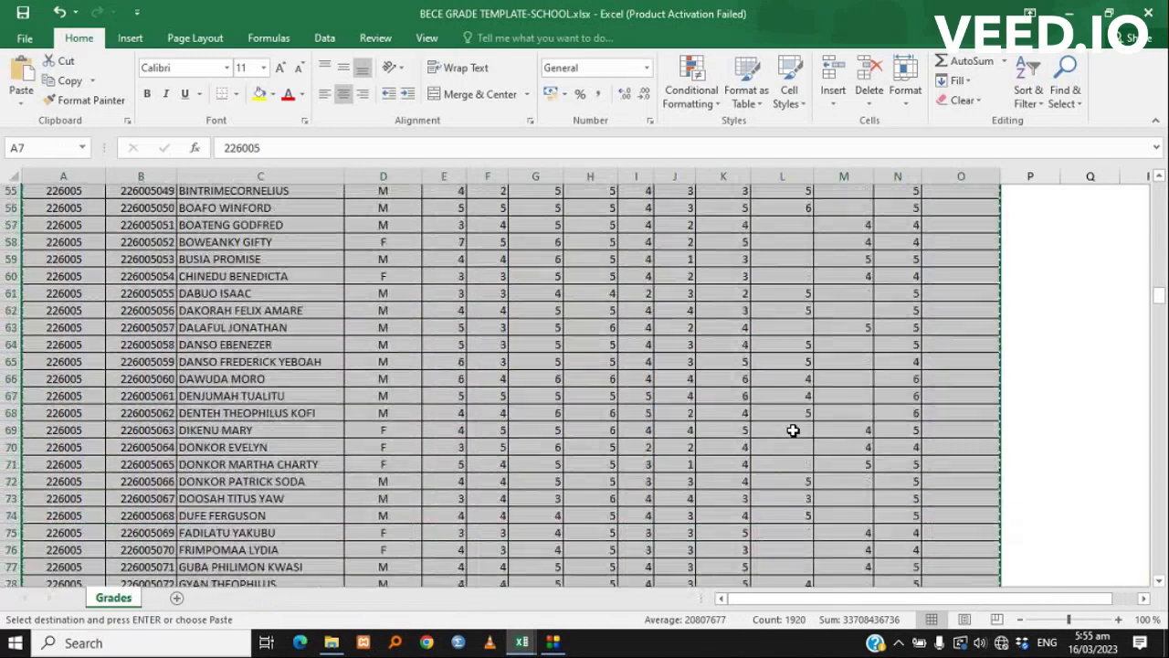
scroll(793, 430, "up", 18)
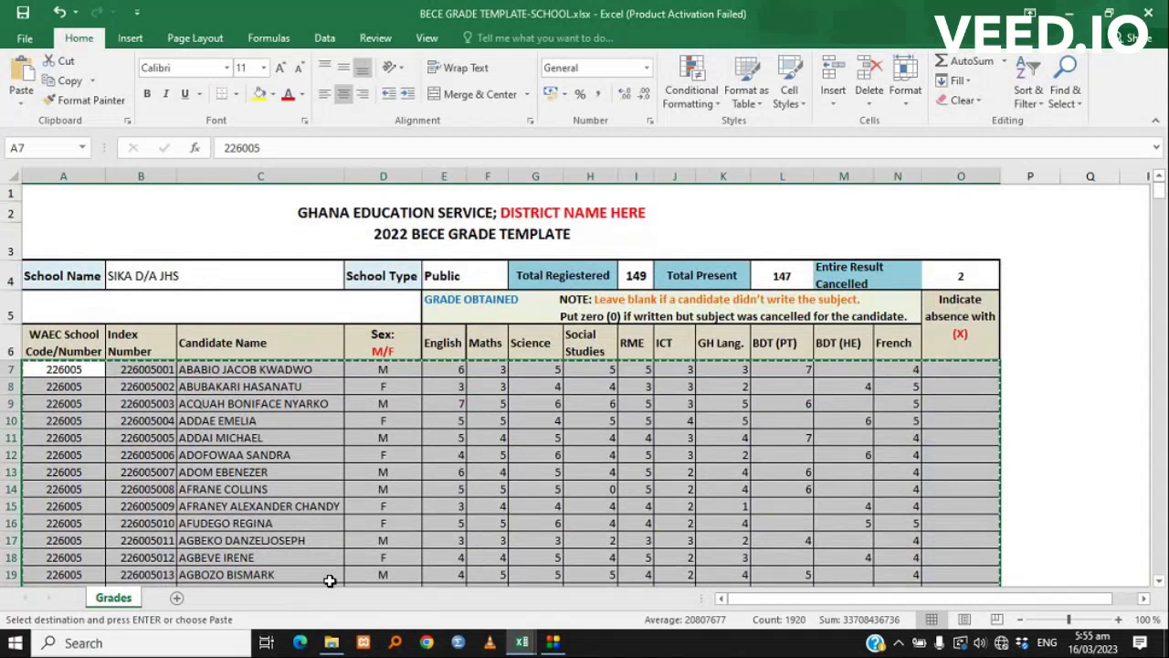
- Switch back to the BECE ANALYSIS APP-DISTRICT workbook and select the first empty lookup number cell, D1041, in the marksheet
mouse_move(519, 645)
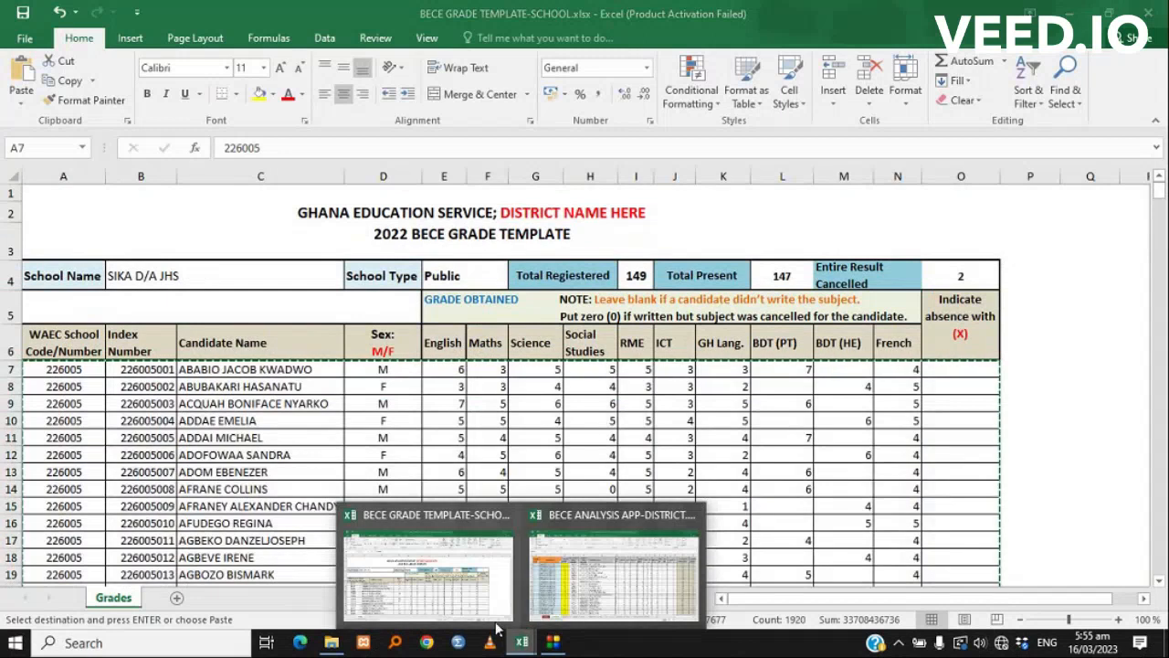
left_click(452, 603)
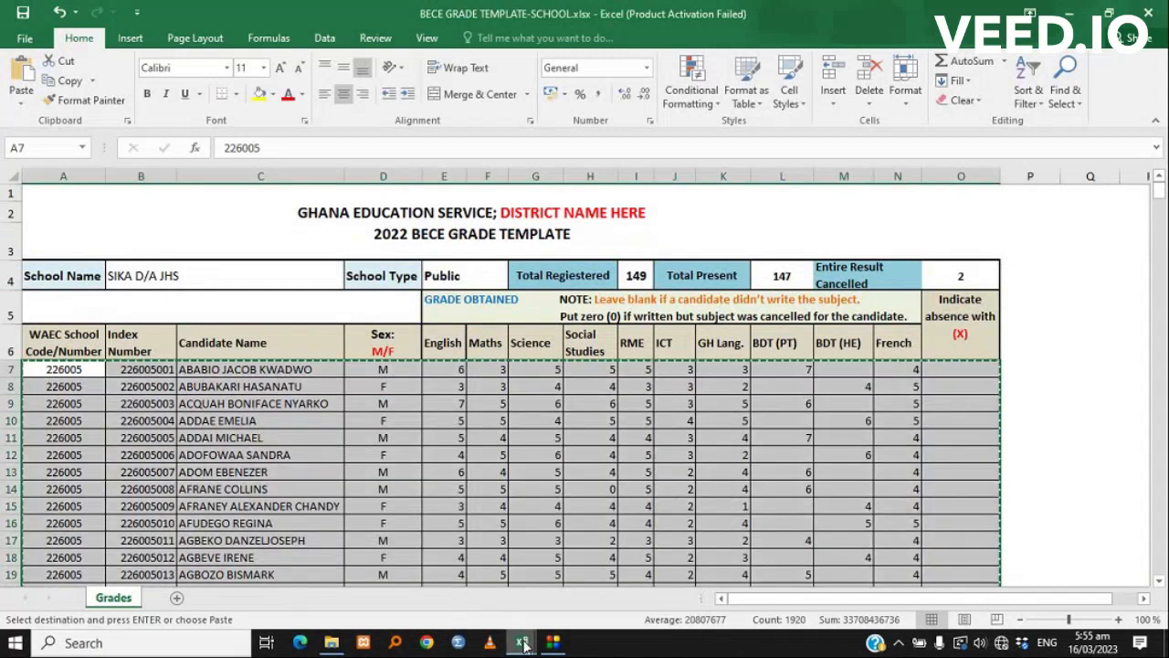
mouse_move(526, 643)
left_click(604, 610)
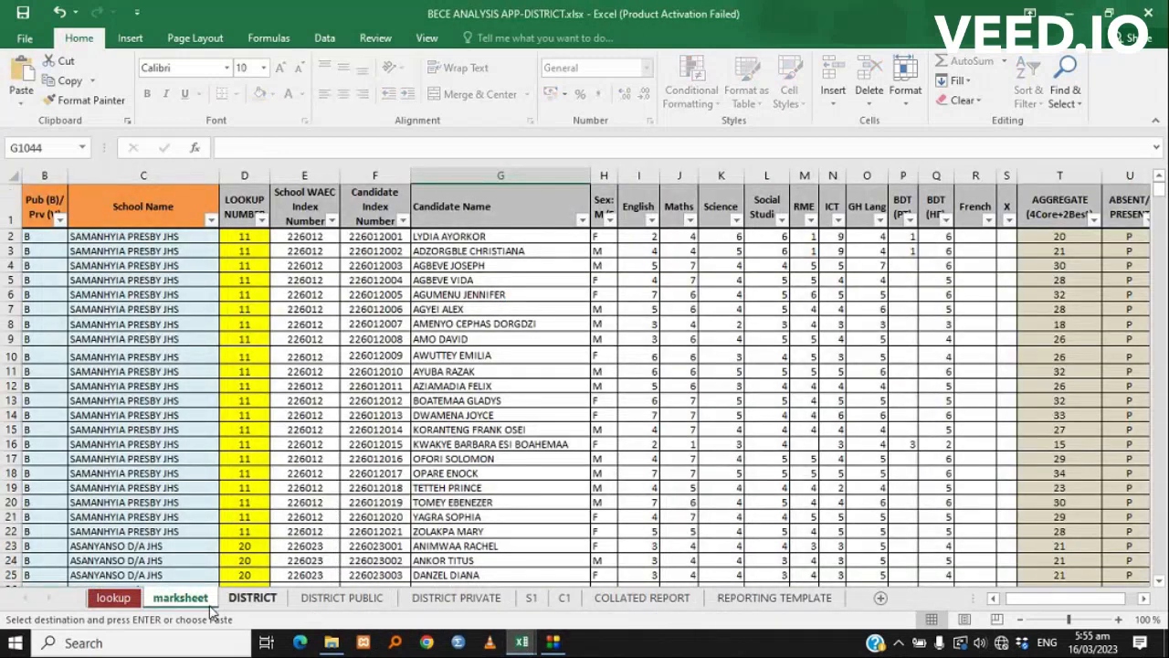
scroll(376, 501, "down", 3)
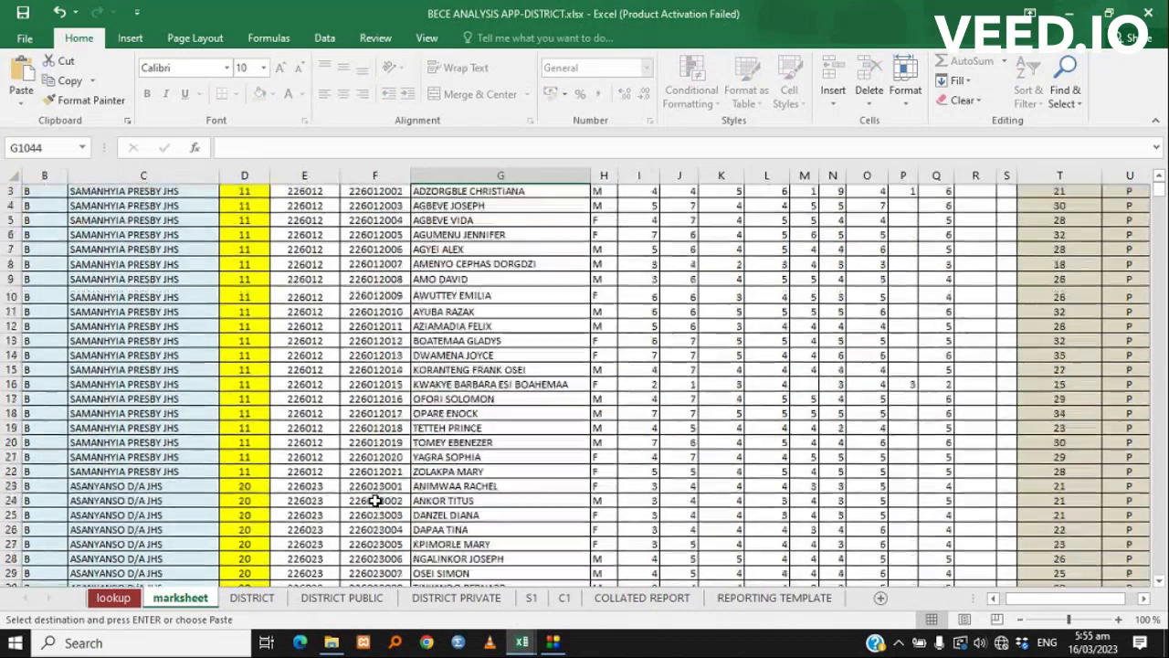
scroll(477, 435, "up", 3)
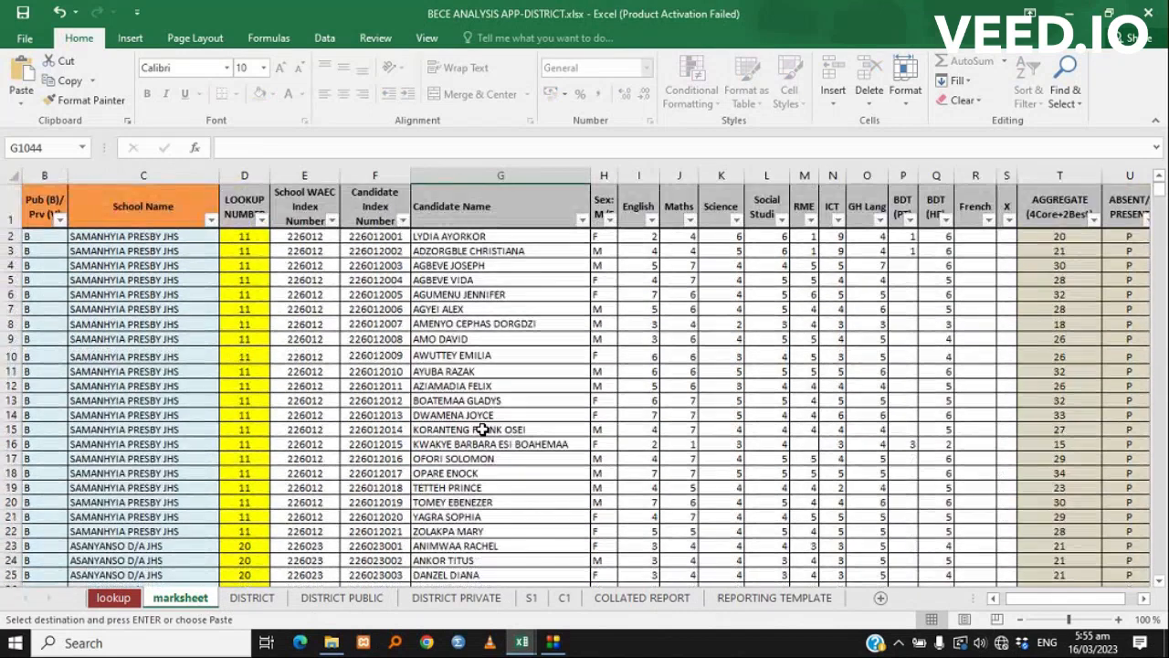
scroll(481, 430, "down", 20)
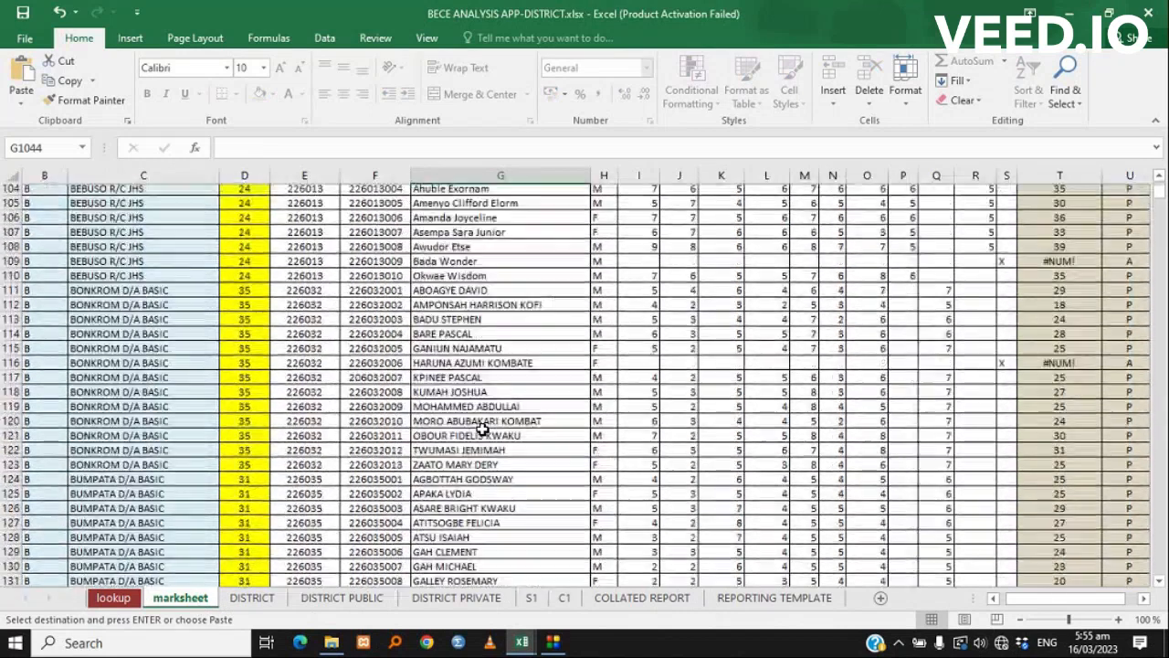
scroll(481, 430, "down", 20)
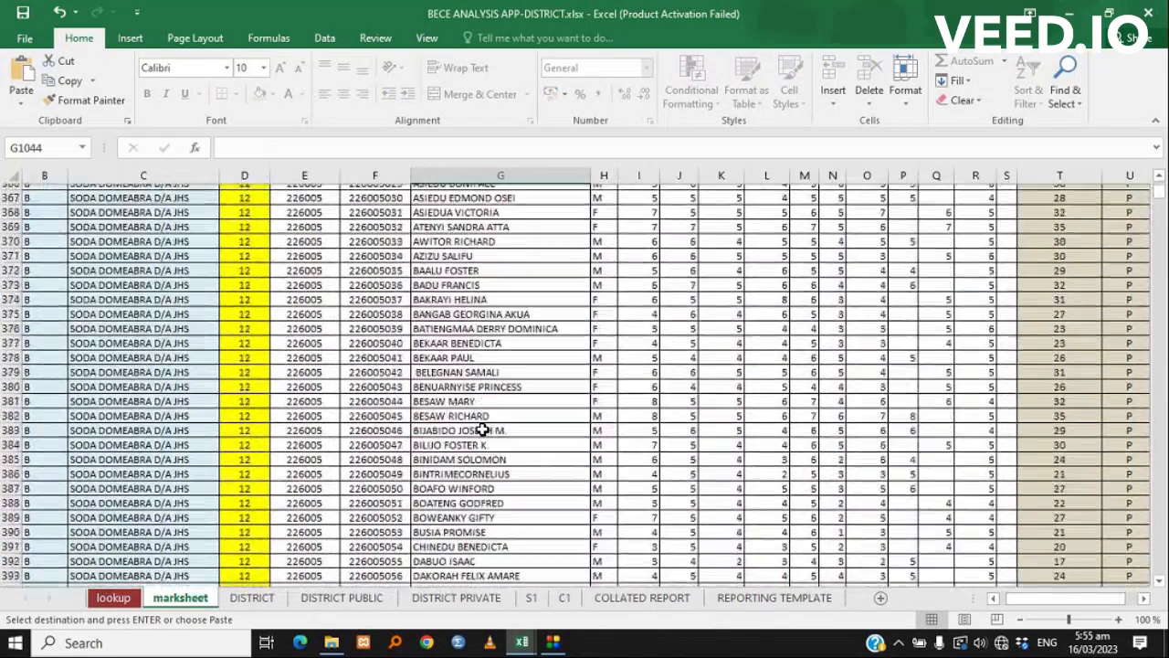
scroll(482, 429, "down", 20)
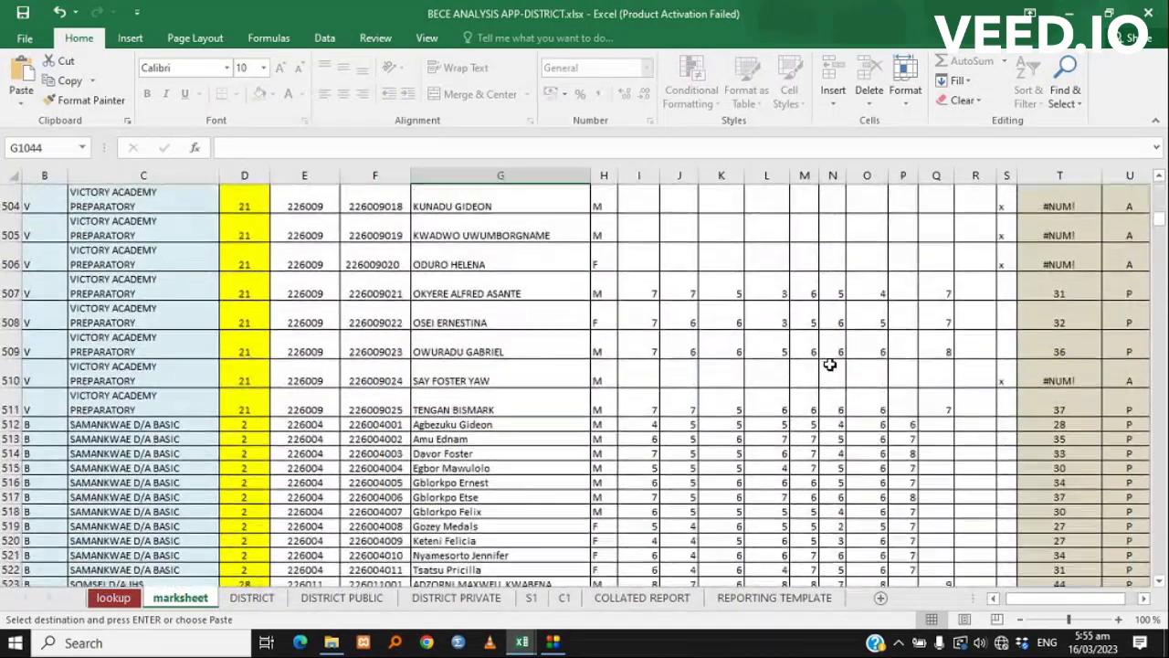
left_click_drag(1162, 222, 1163, 252)
scroll(877, 413, "down", 10)
scroll(875, 418, "down", 2)
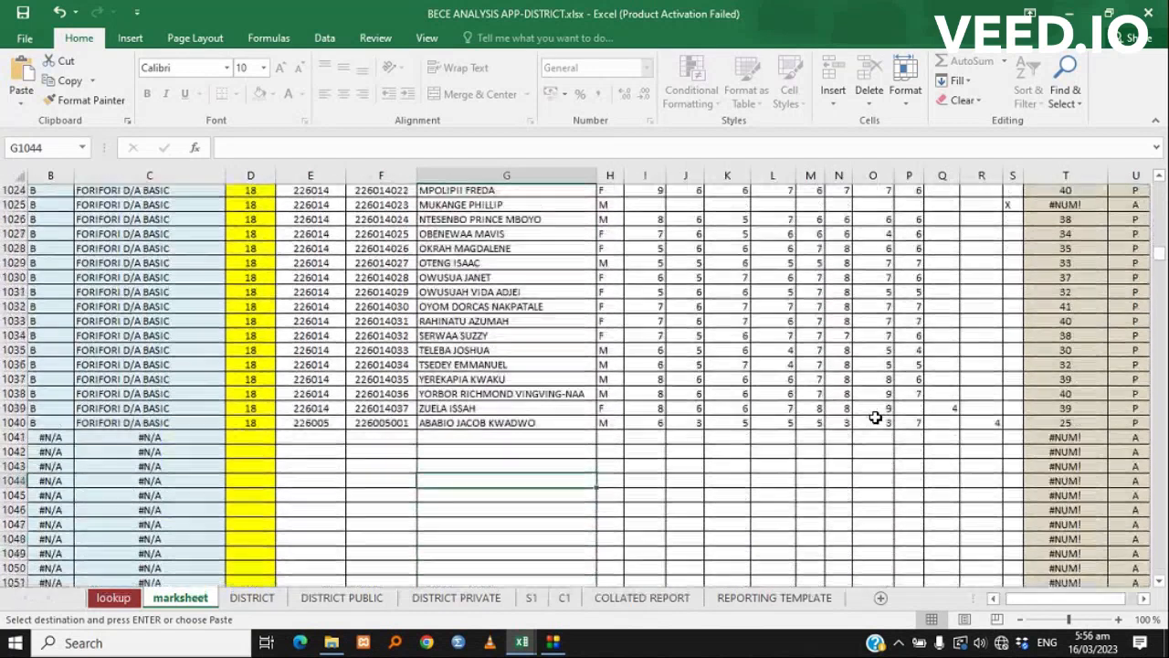
left_click(260, 441)
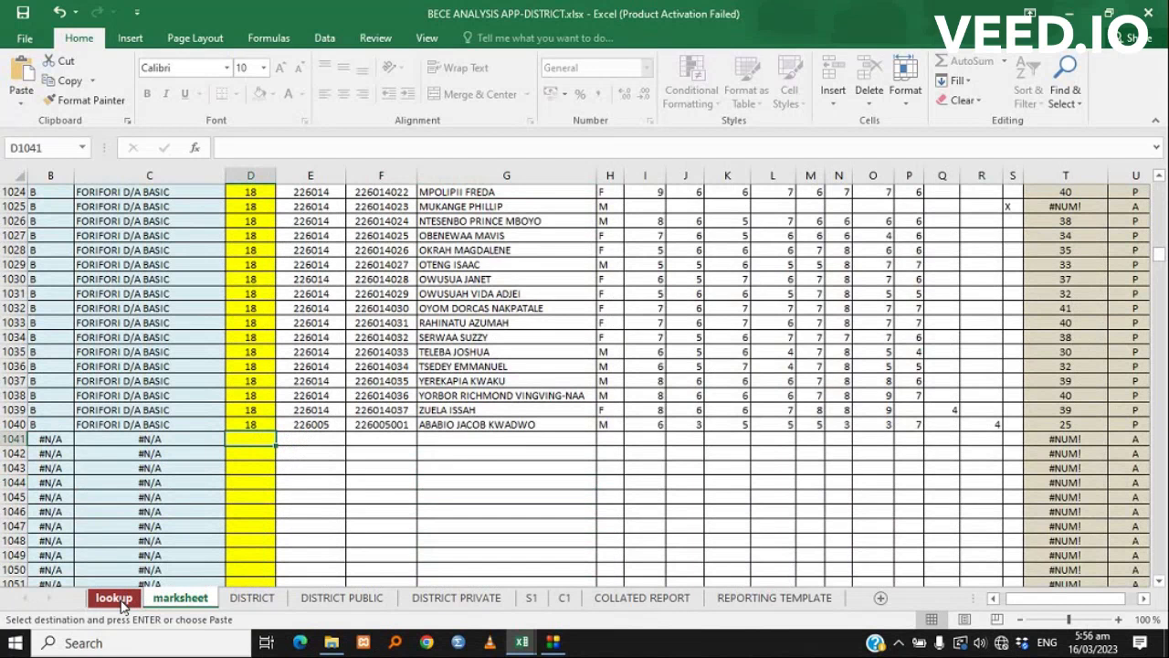
- Find SIKA D/A JHS in the lookup sheet and select its lookup number in A38
left_click(122, 603)
scroll(227, 490, "down", 9)
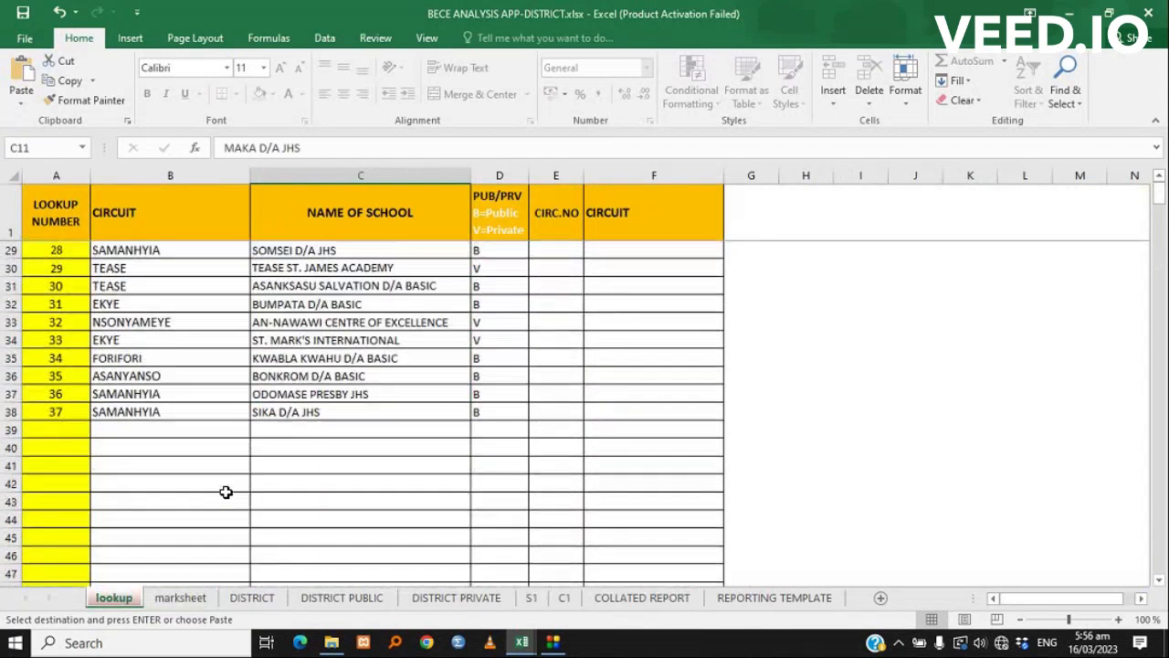
scroll(226, 491, "down", 1)
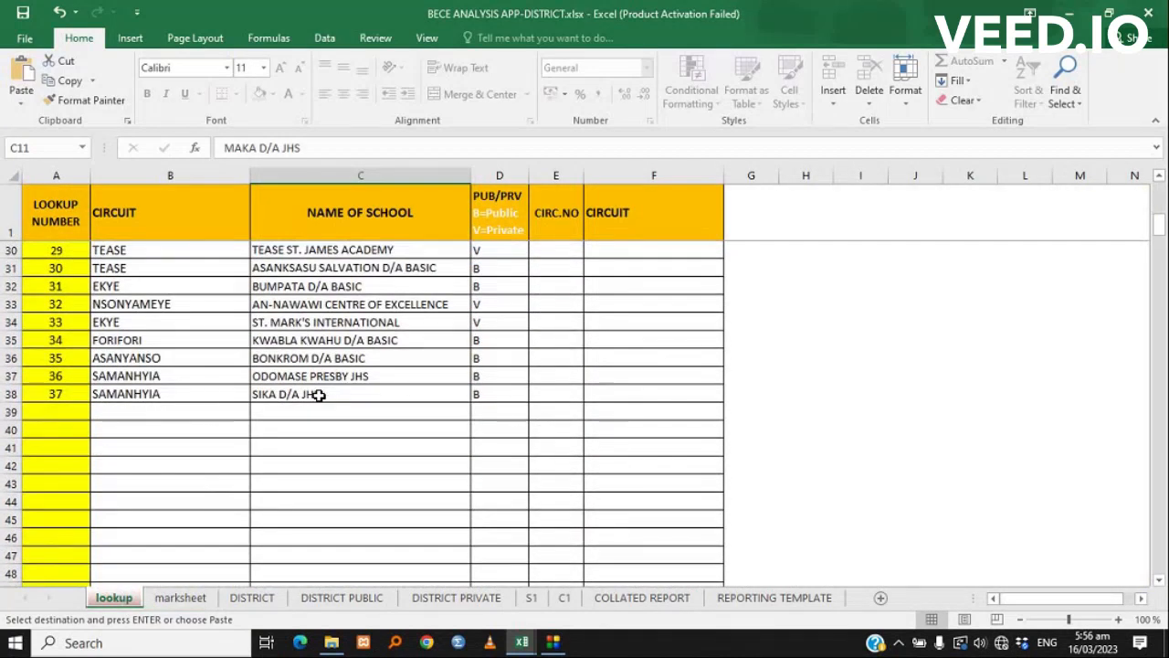
left_click(70, 394)
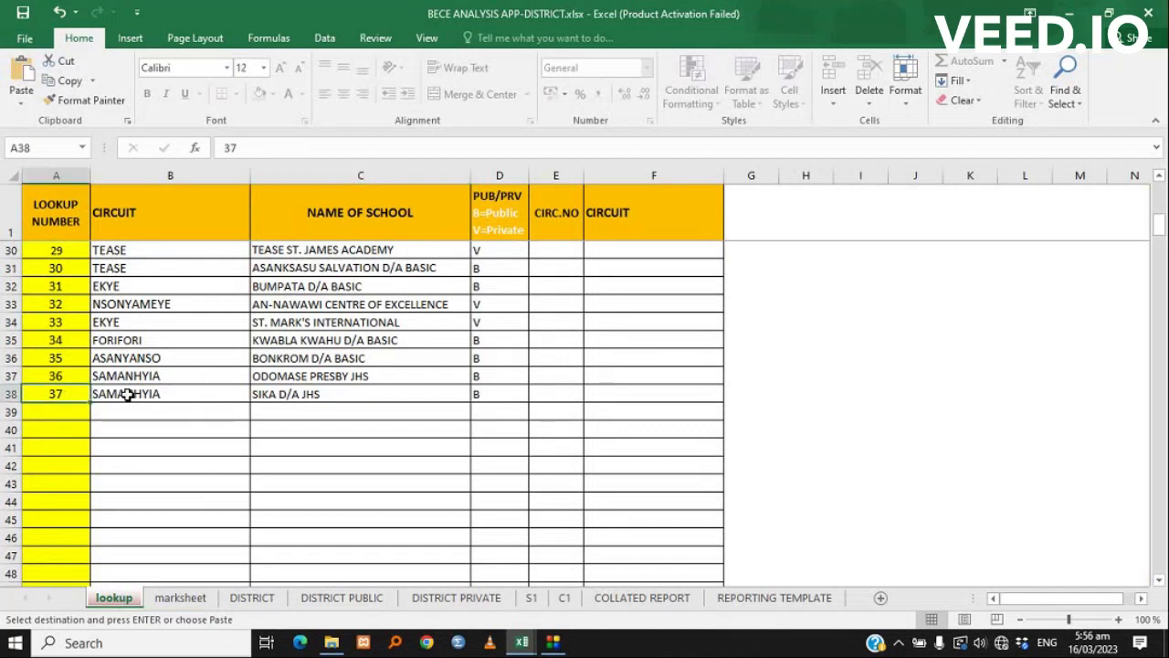
- Check SIKA D/A JHS's lookup number and paste the copied candidate records as values into the marksheet, starting at E1041
left_click(288, 393)
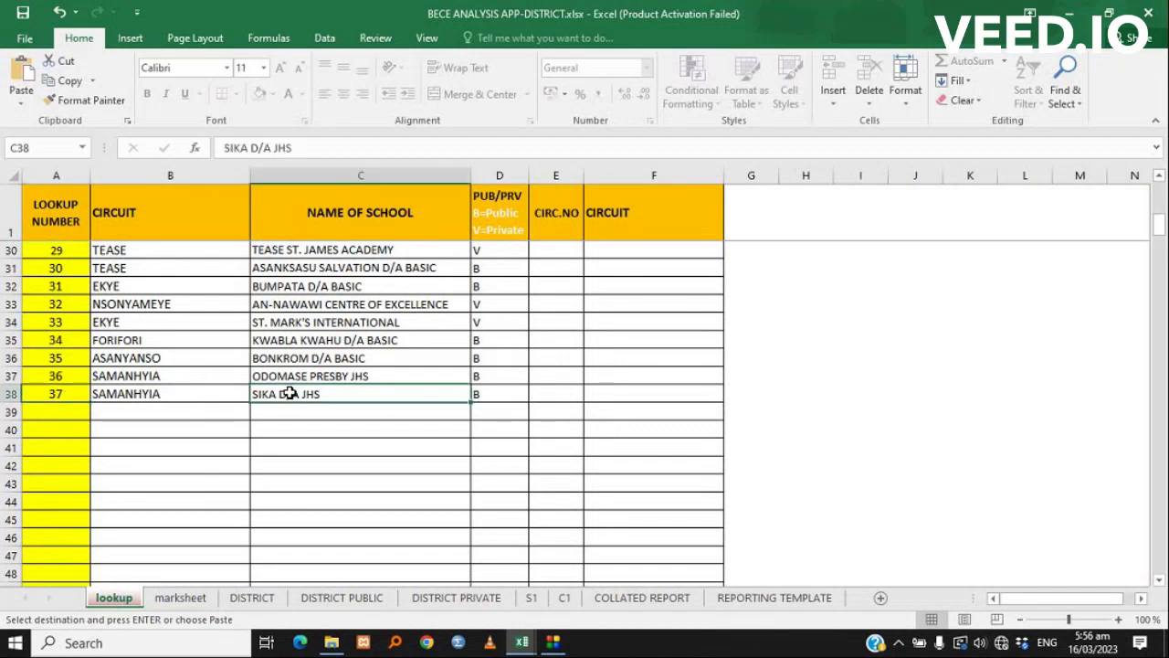
left_click(66, 393)
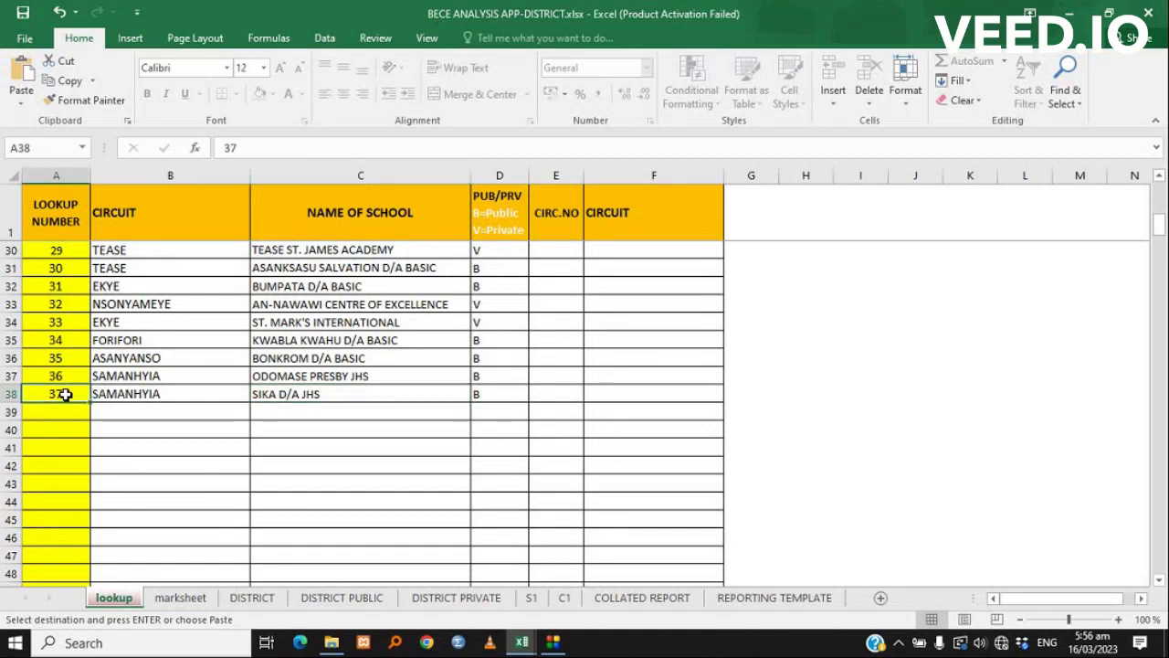
left_click(168, 597)
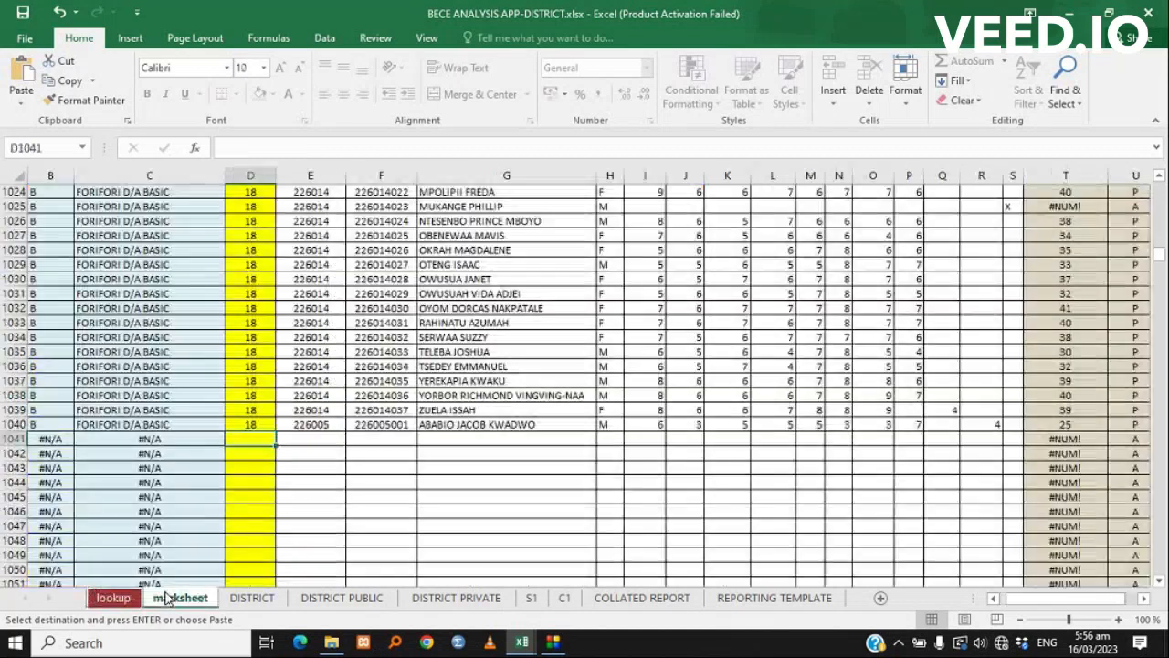
left_click(314, 439)
right_click(314, 440)
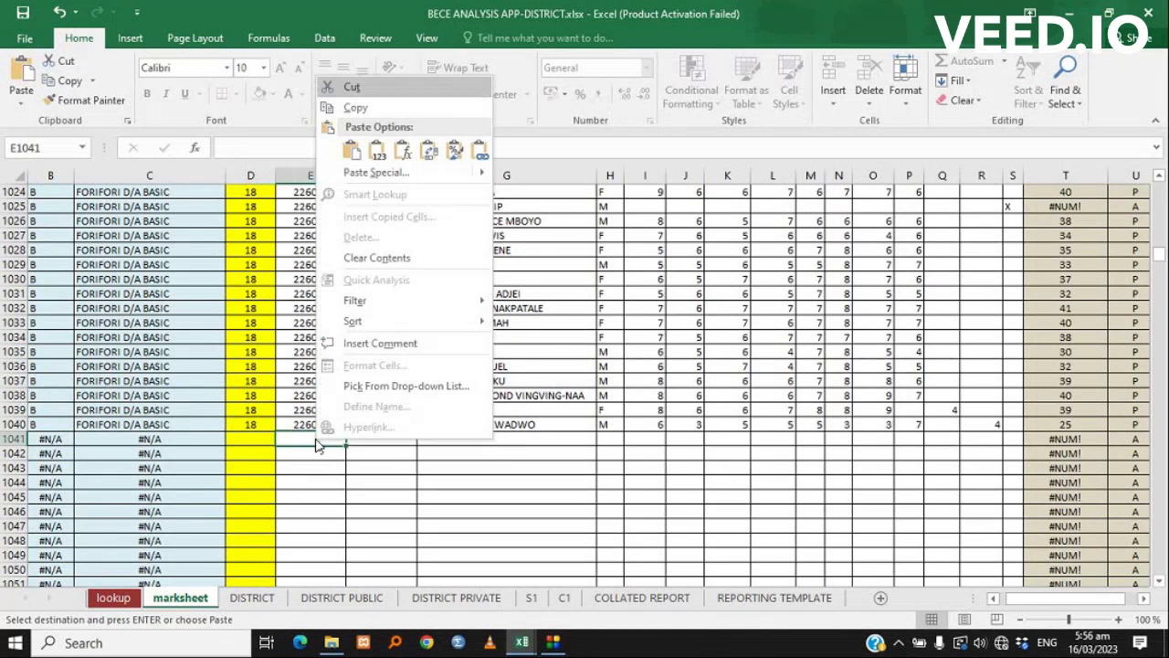
left_click(377, 152)
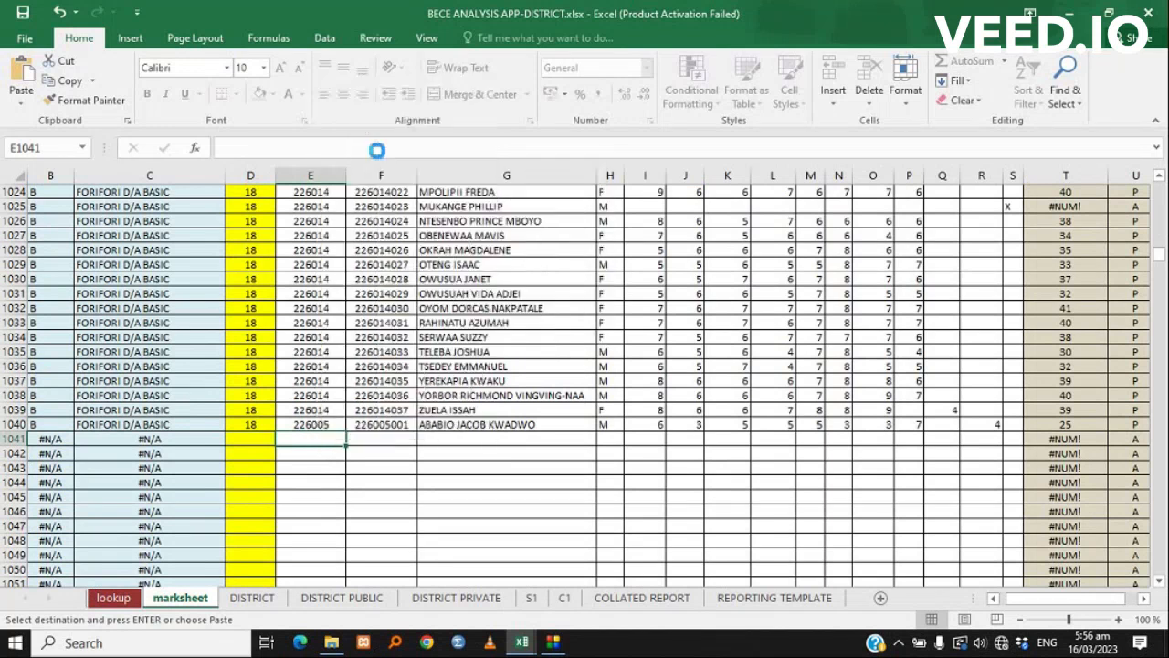
- Enter lookup number 37 in D1041 for the first pasted candidate
left_click(257, 441)
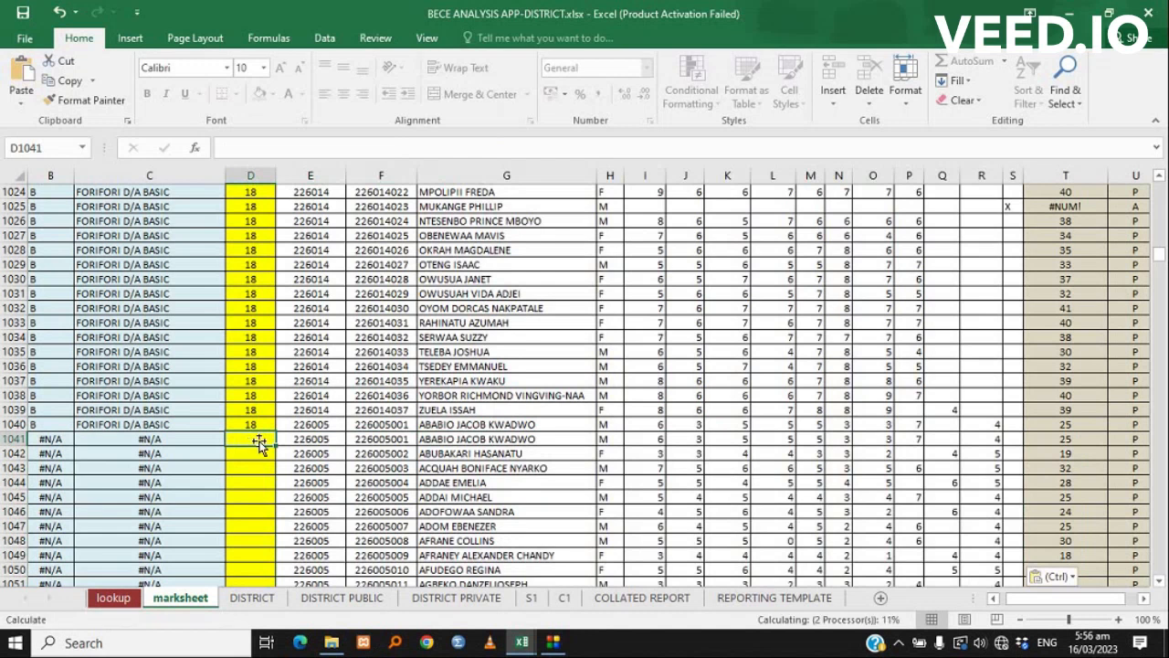
type("37")
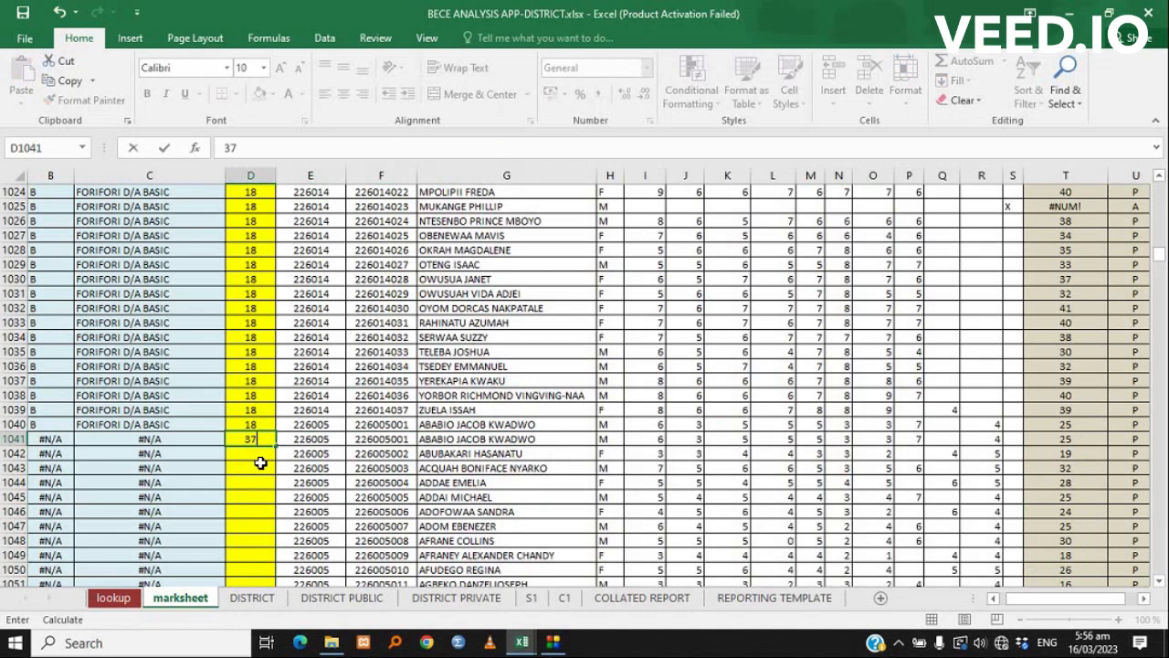
left_click(261, 463)
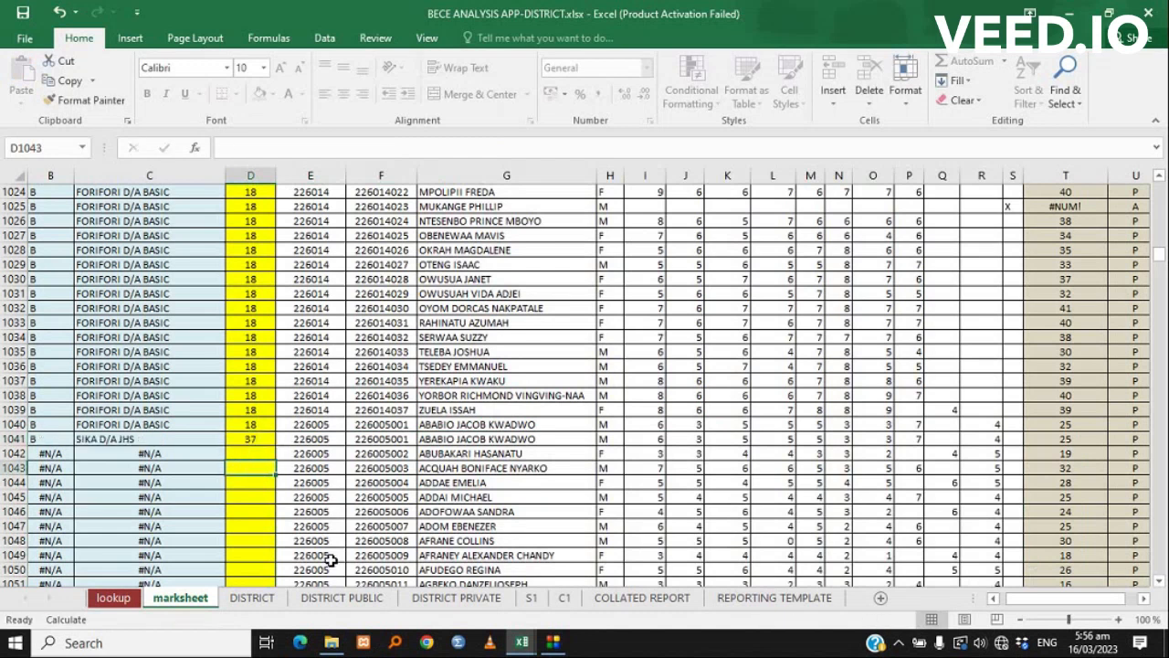
- Check the school name, public/private and circuit lookup formulas in row 1041 of the marksheet
scroll(708, 561, "left", 2)
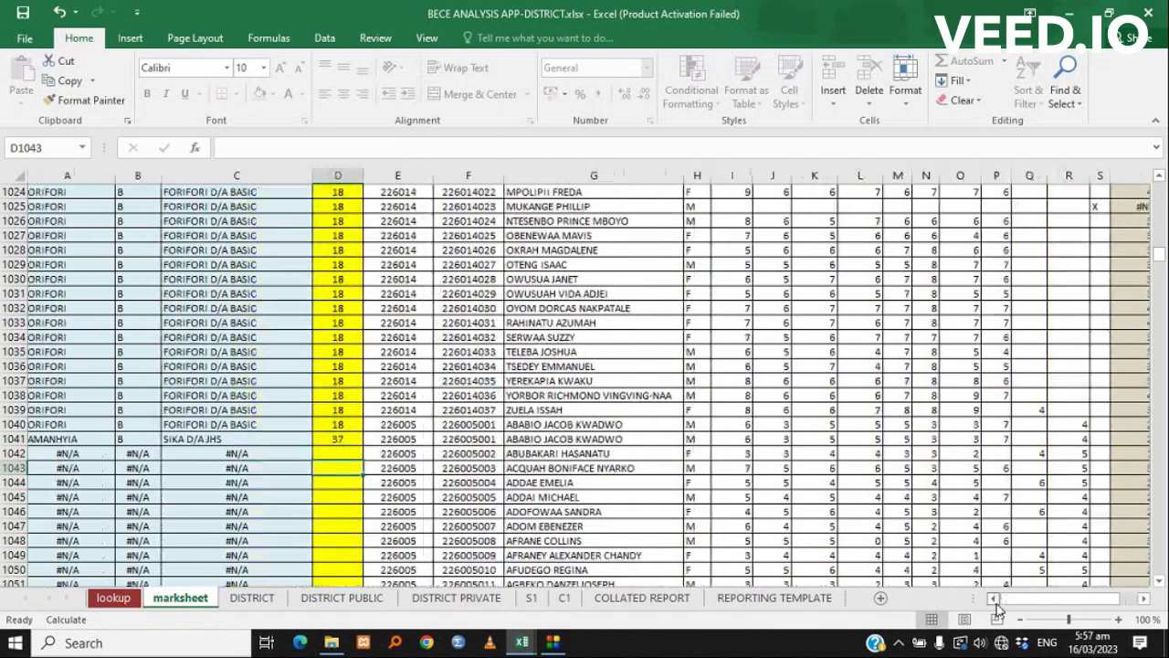
left_click(234, 440)
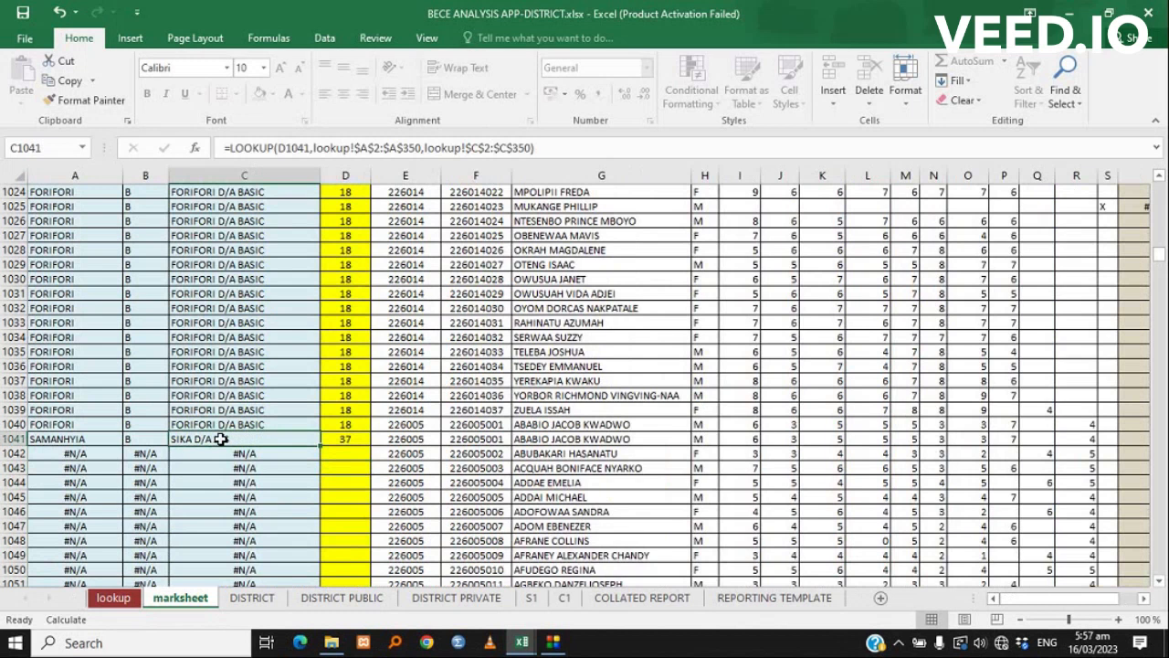
left_click(142, 439)
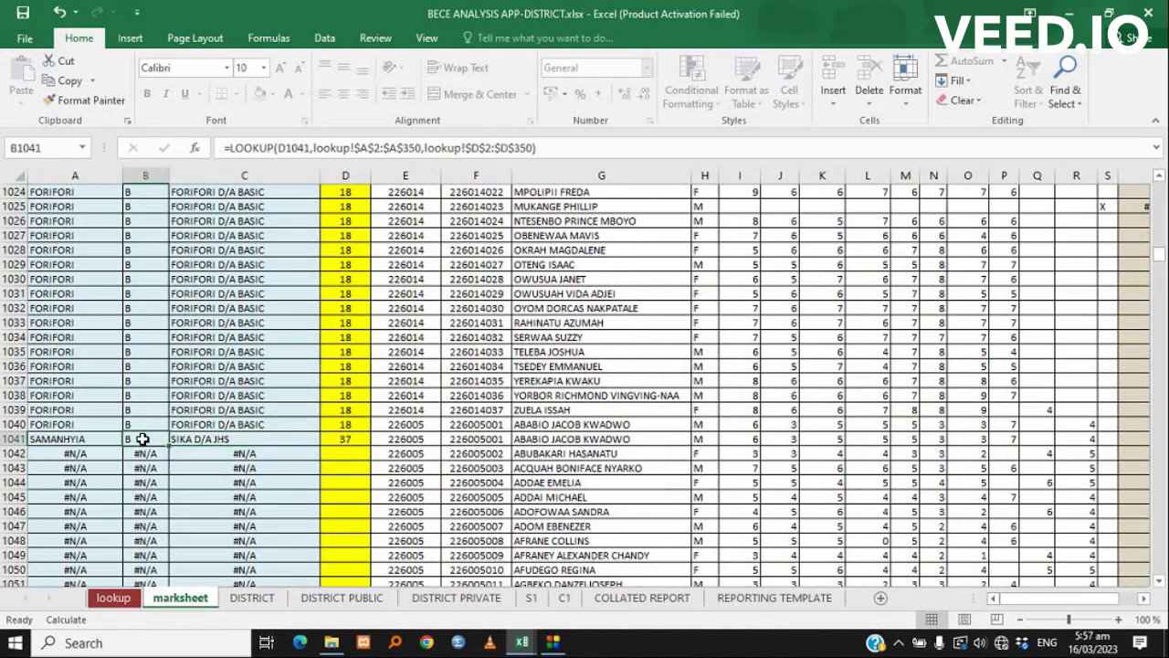
left_click(80, 439)
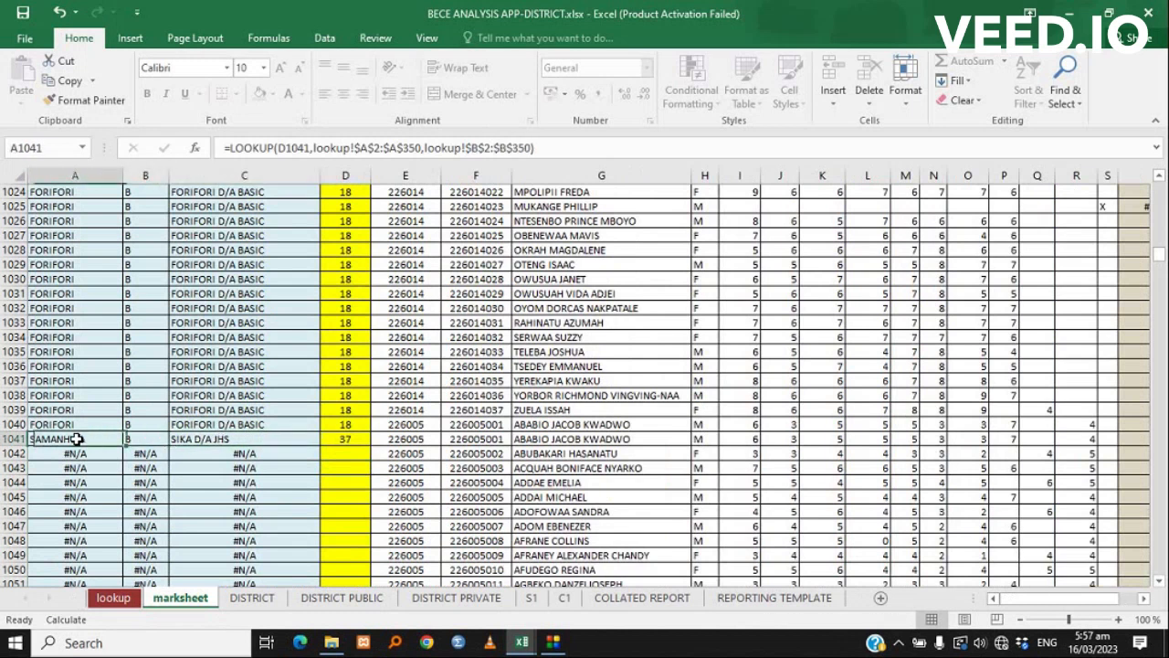
- Fill lookup number 37 down column D from D1041 to D1189, covering all the pasted candidates
left_click(362, 438)
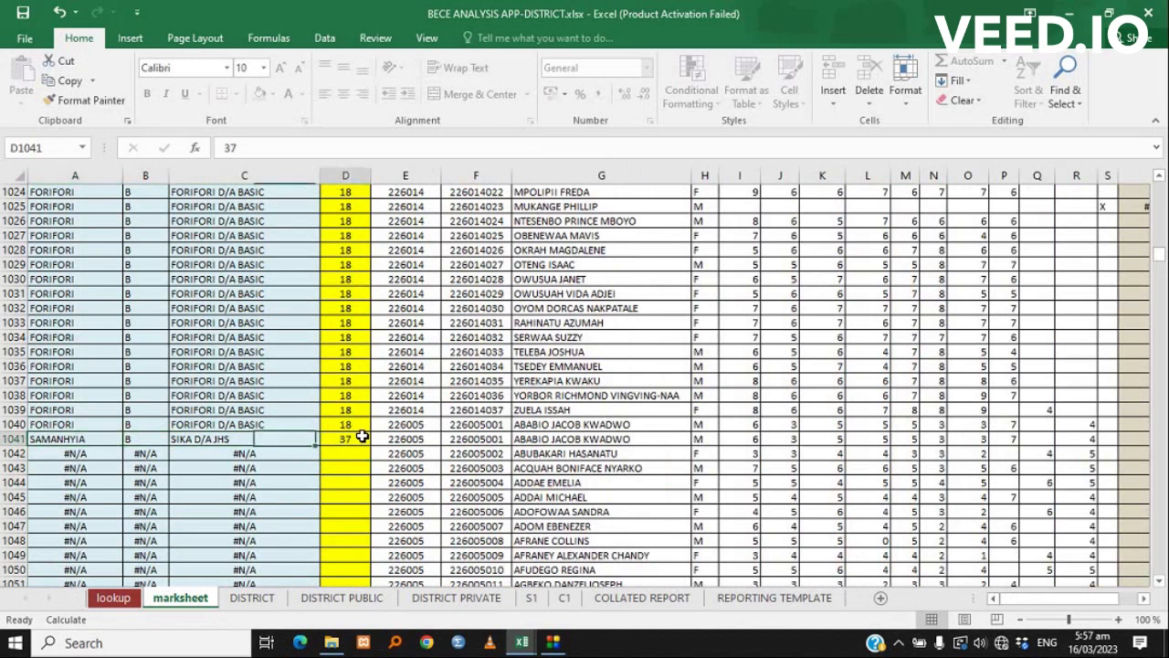
left_click_drag(347, 436, 359, 307)
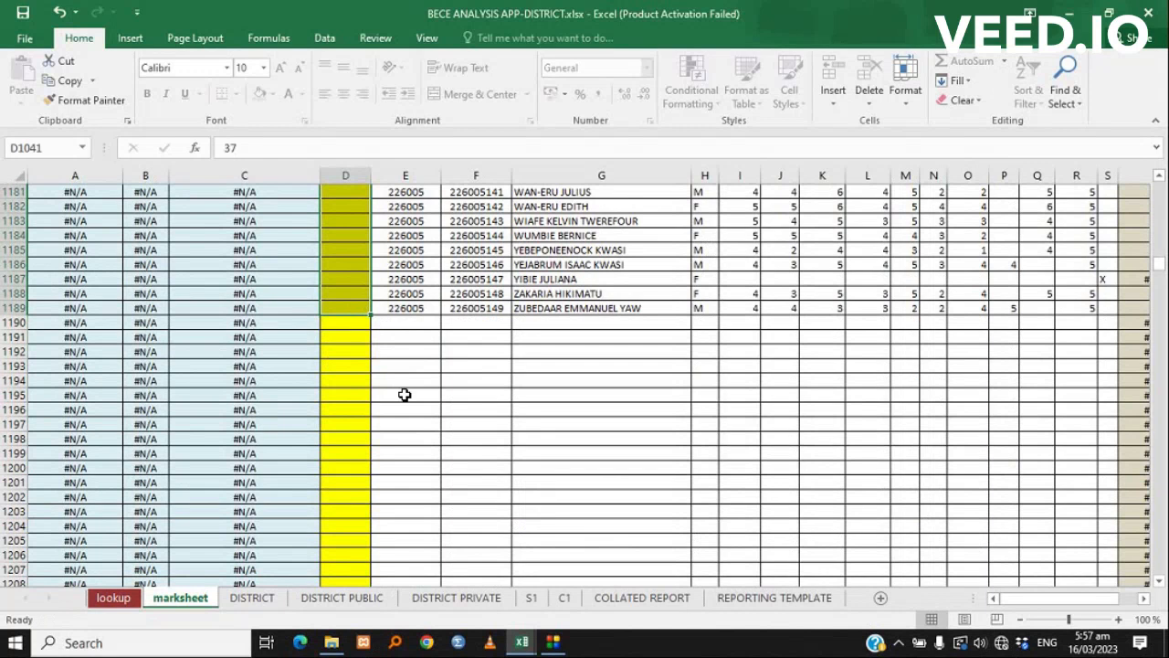
key("ctrl+d")
left_click(408, 425)
- Review the filled SIKA D/A JHS rows and the empty rows below them in the marksheet
scroll(373, 393, "up", 2)
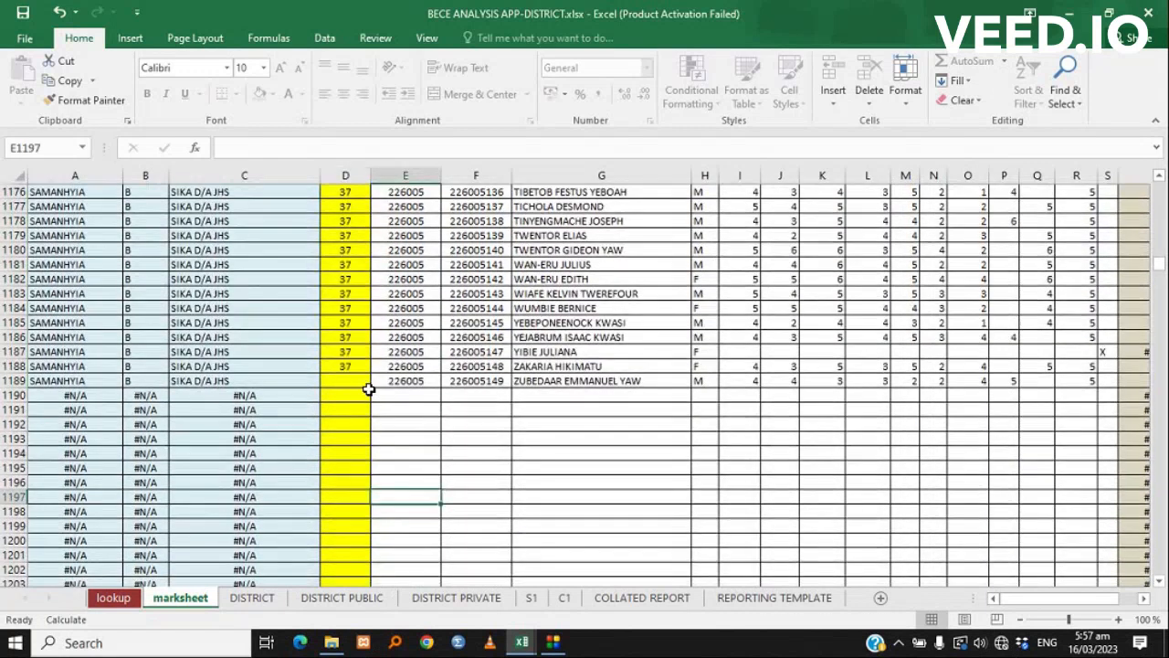
scroll(363, 380, "up", 2)
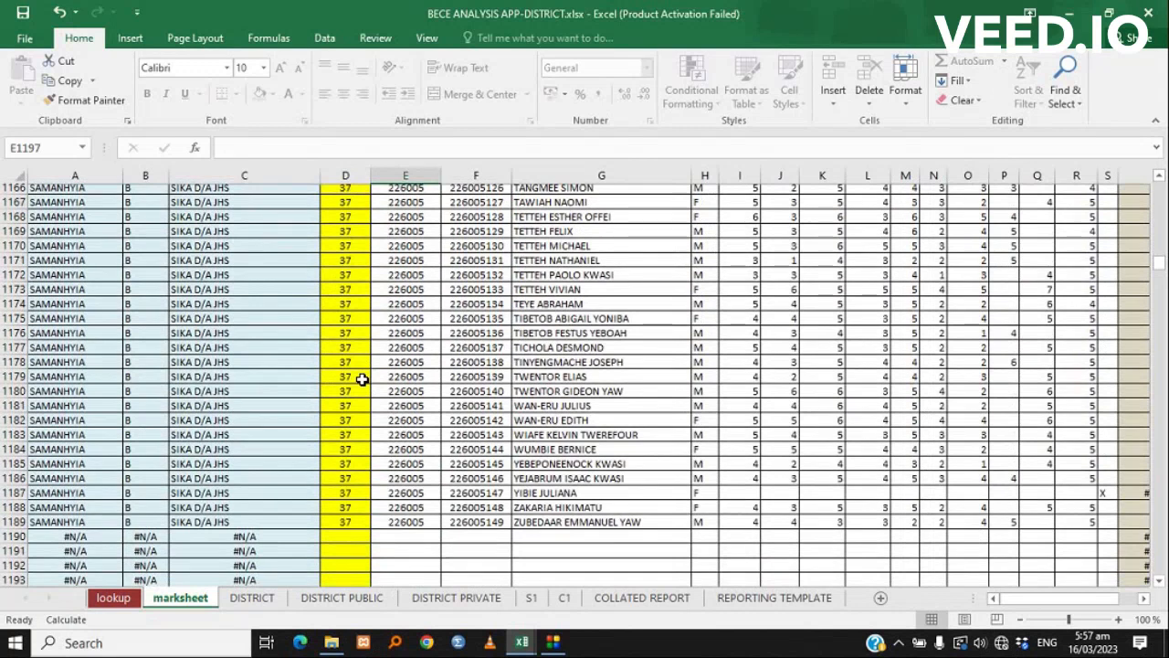
scroll(363, 379, "up", 1)
scroll(363, 379, "down", 1)
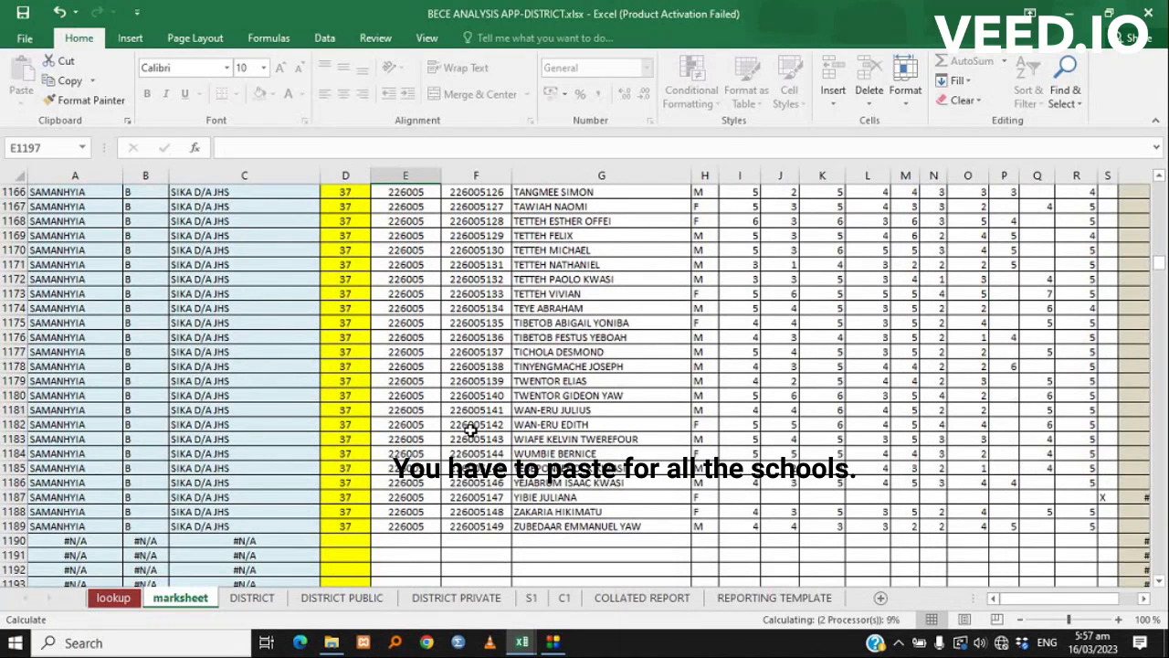
left_click(548, 497)
scroll(551, 493, "down", 3)
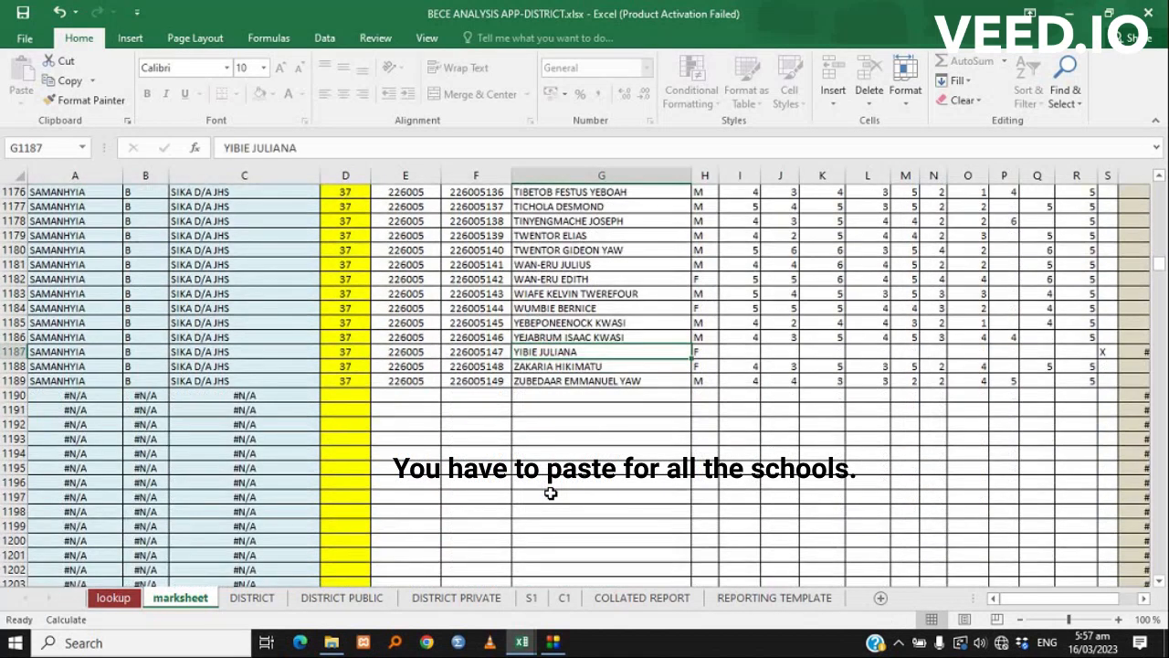
scroll(551, 493, "down", 3)
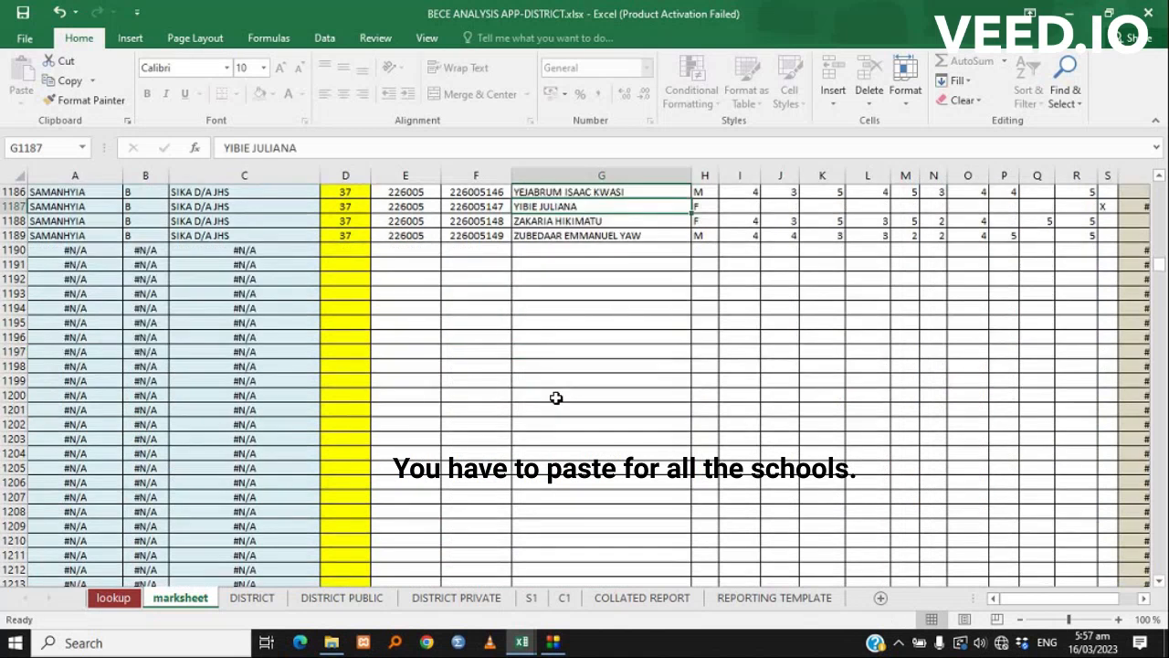
- View the DISTRICT, DISTRICT PUBLIC and DISTRICT PRIVATE report sheets, and return to the DISTRICT sheet
left_click(255, 599)
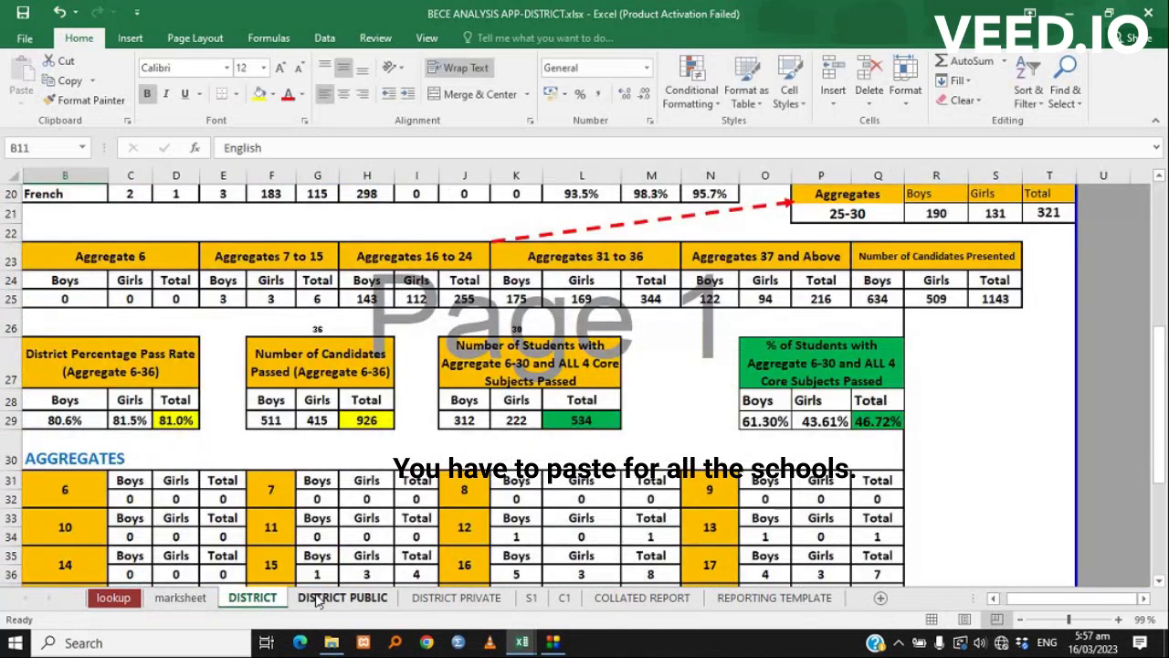
left_click(330, 599)
left_click(456, 599)
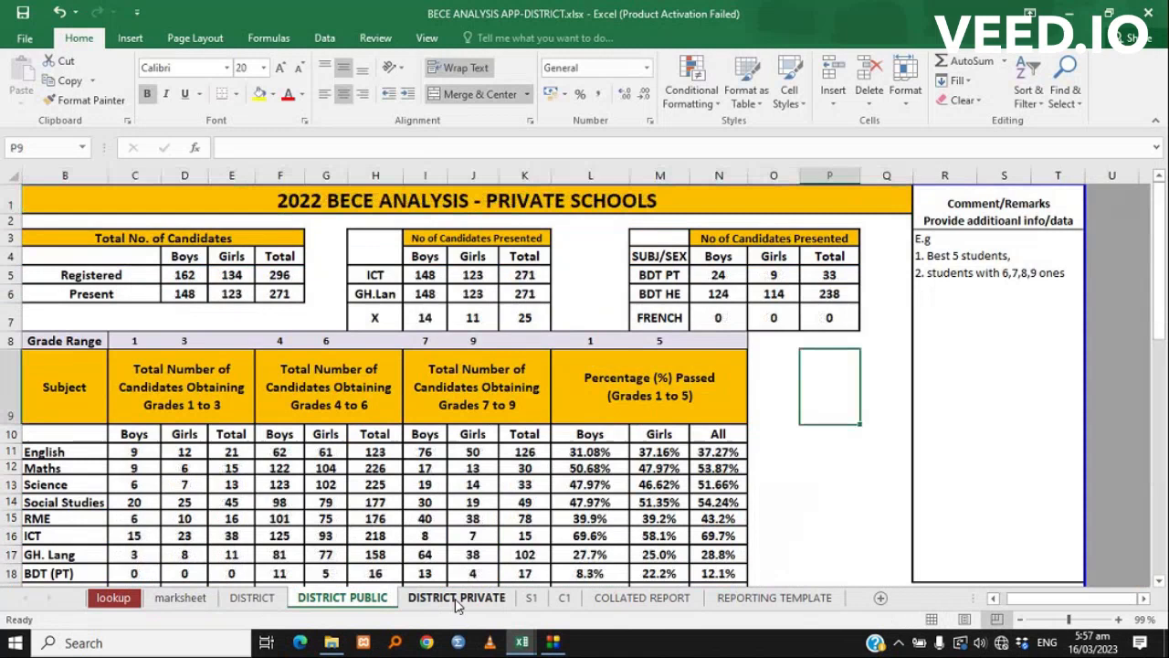
left_click(253, 598)
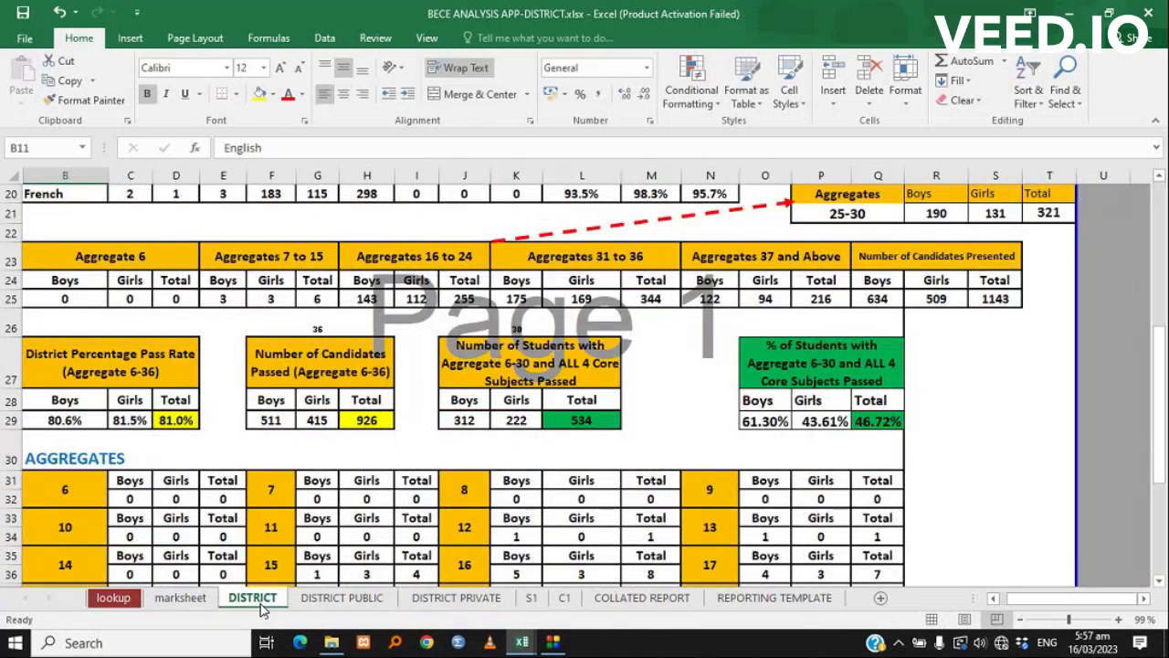
- Examine the DISTRICT report's candidate numbers, grade ranges by subject, percentage passed, aggregate bands, pass rates and individual aggregate tables
scroll(442, 404, "up", 7)
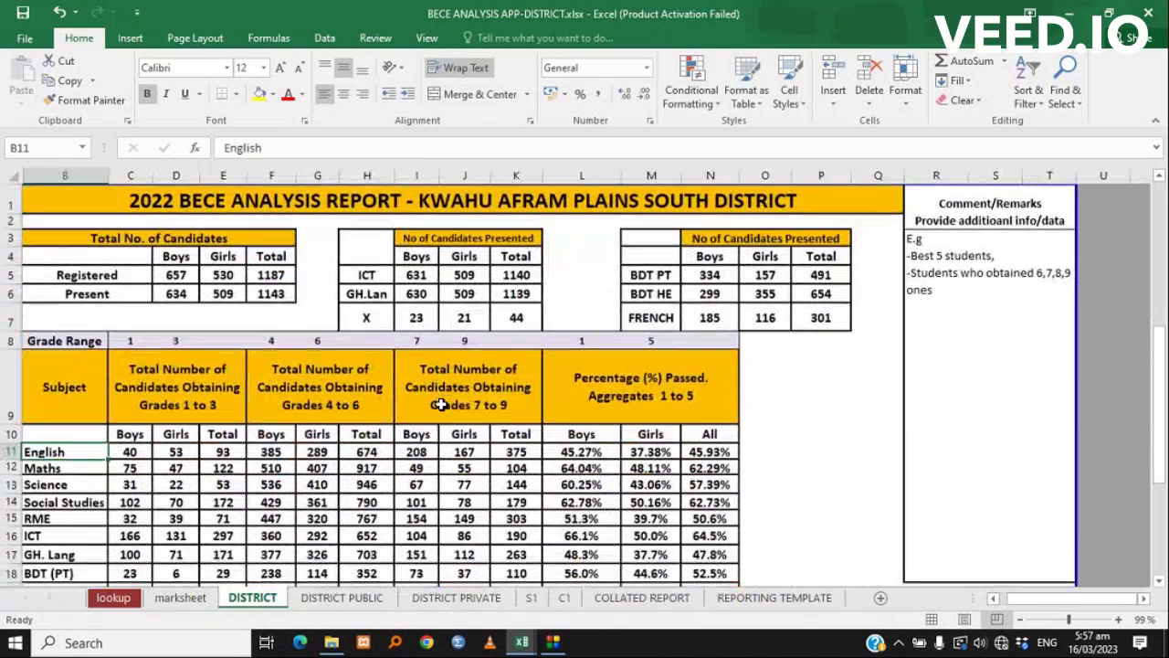
scroll(441, 404, "down", 2)
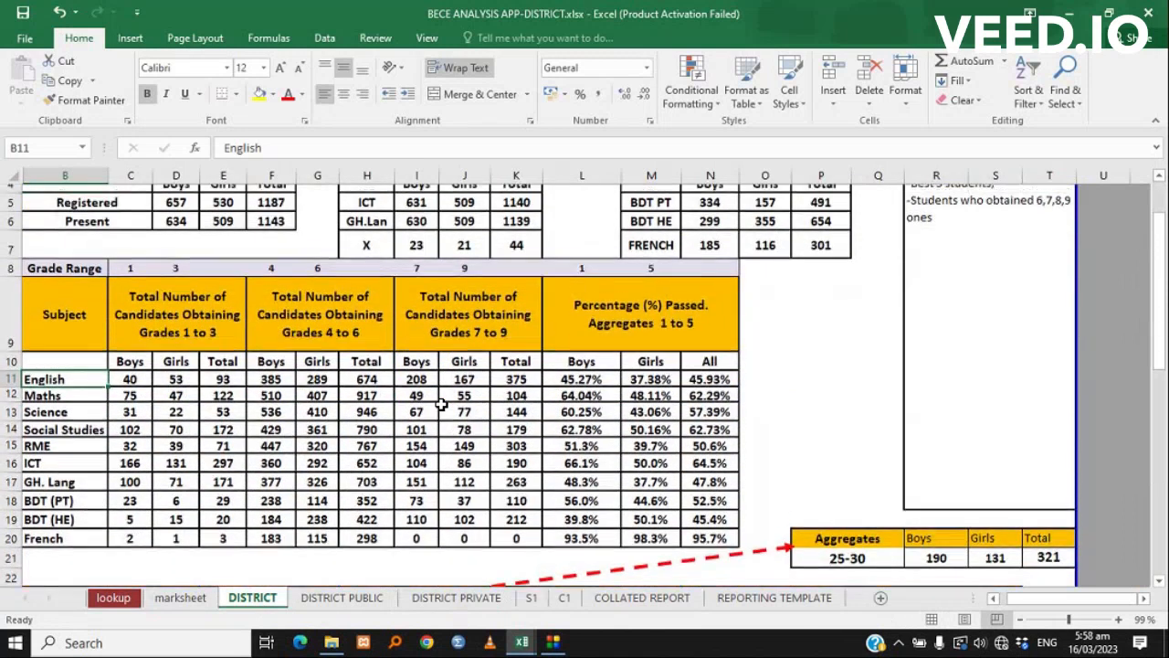
scroll(441, 404, "up", 2)
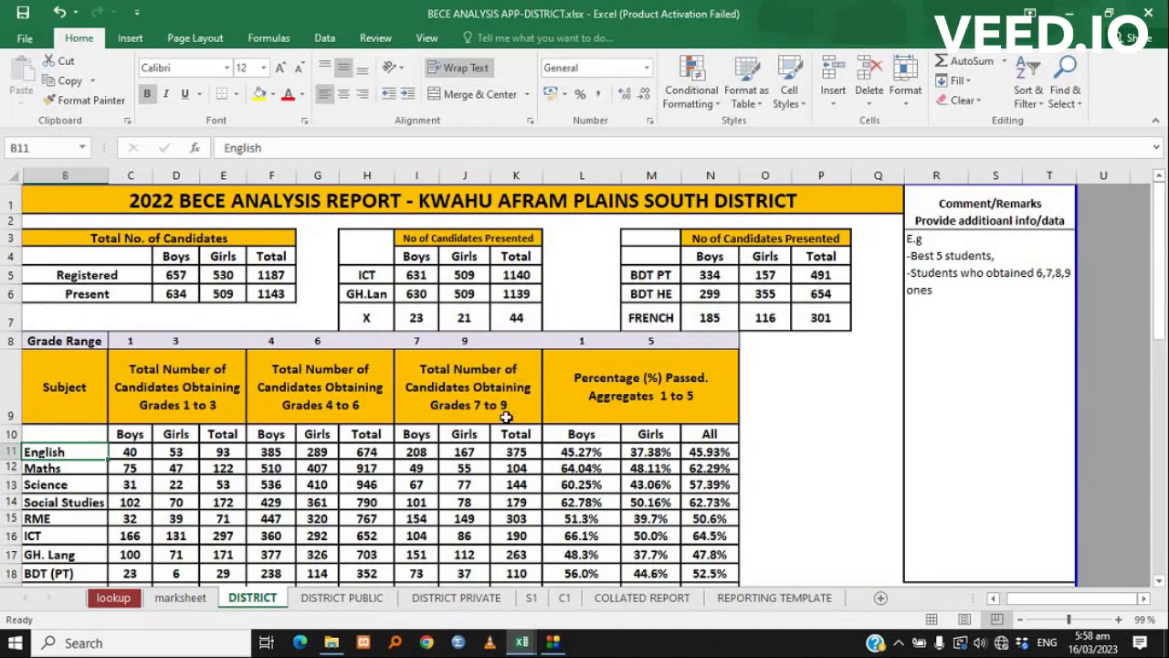
scroll(506, 457, "down", 2)
scroll(506, 459, "up", 2)
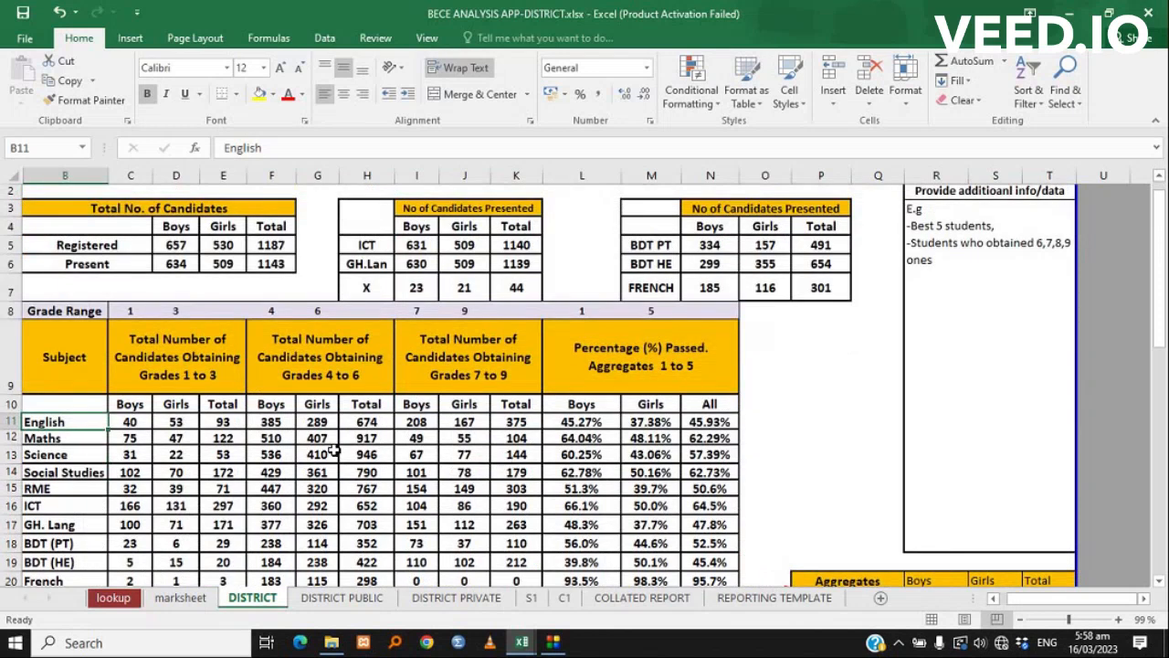
scroll(334, 450, "down", 2)
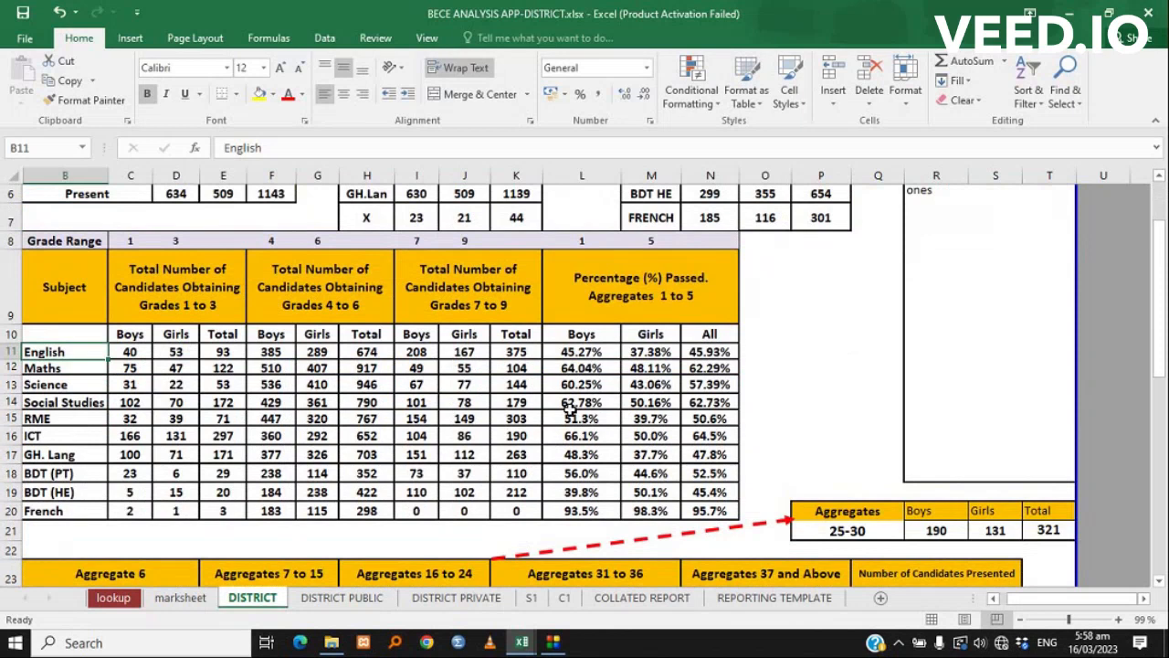
scroll(569, 410, "down", 1)
scroll(569, 411, "down", 1)
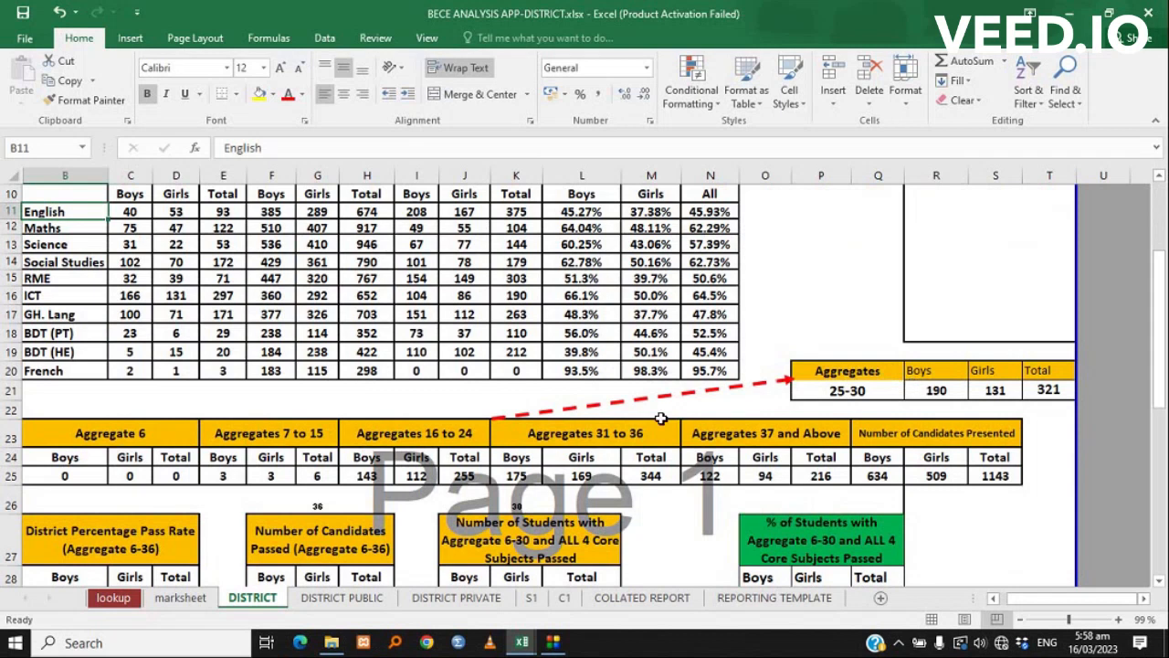
scroll(721, 440, "down", 2)
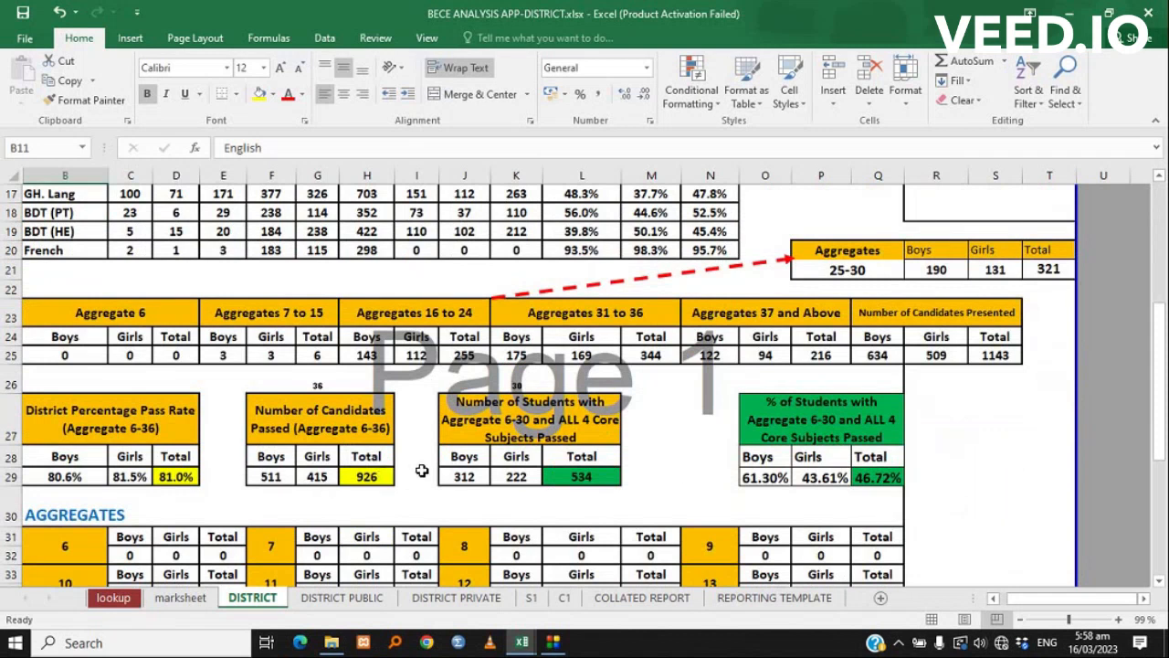
scroll(677, 473, "down", 3)
scroll(677, 473, "down", 1)
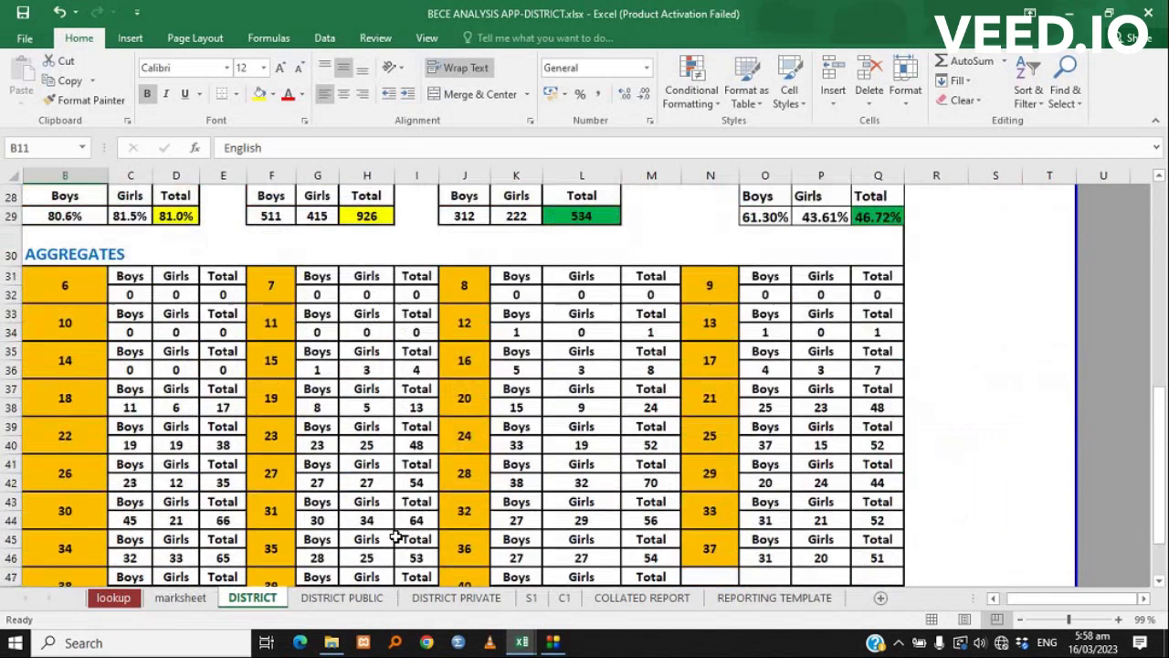
- Revisit the lookup and marksheet sheets, and review the DISTRICT report's subject, aggregate and pass-rate tables again
left_click(126, 606)
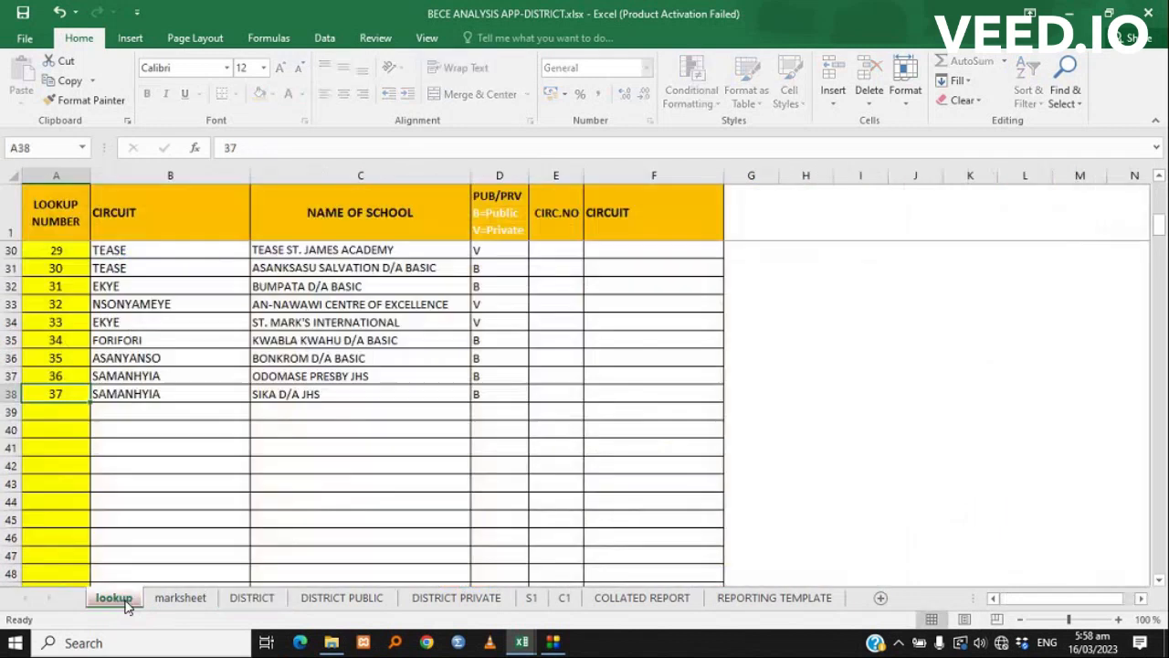
left_click(162, 607)
left_click(249, 599)
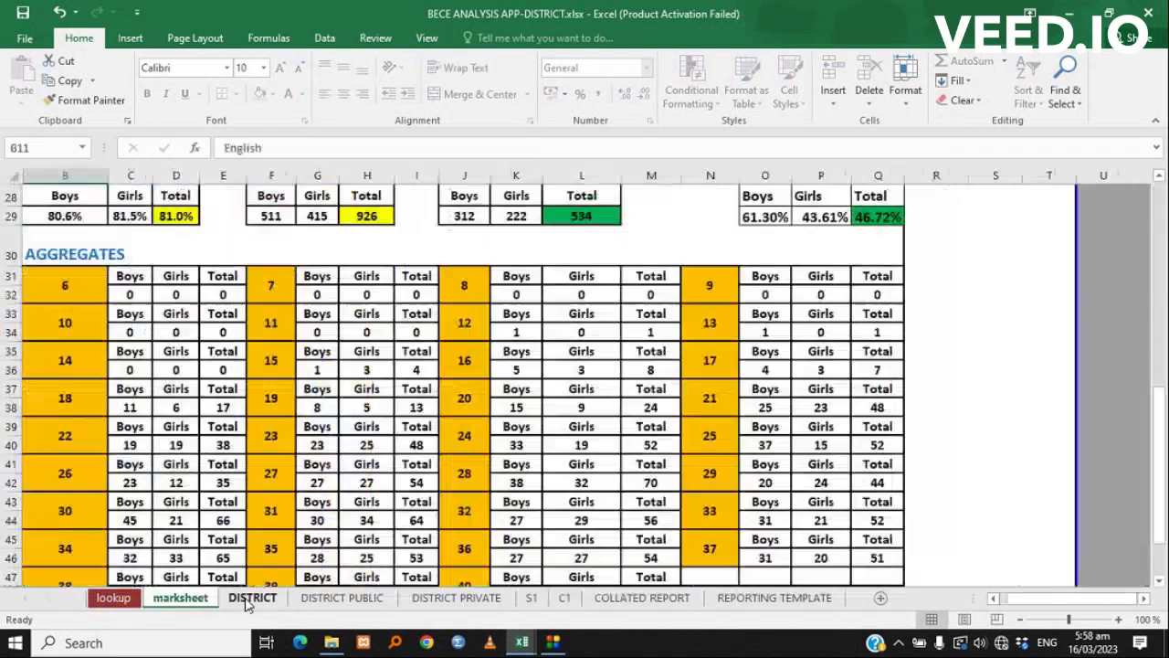
scroll(437, 325, "up", 3)
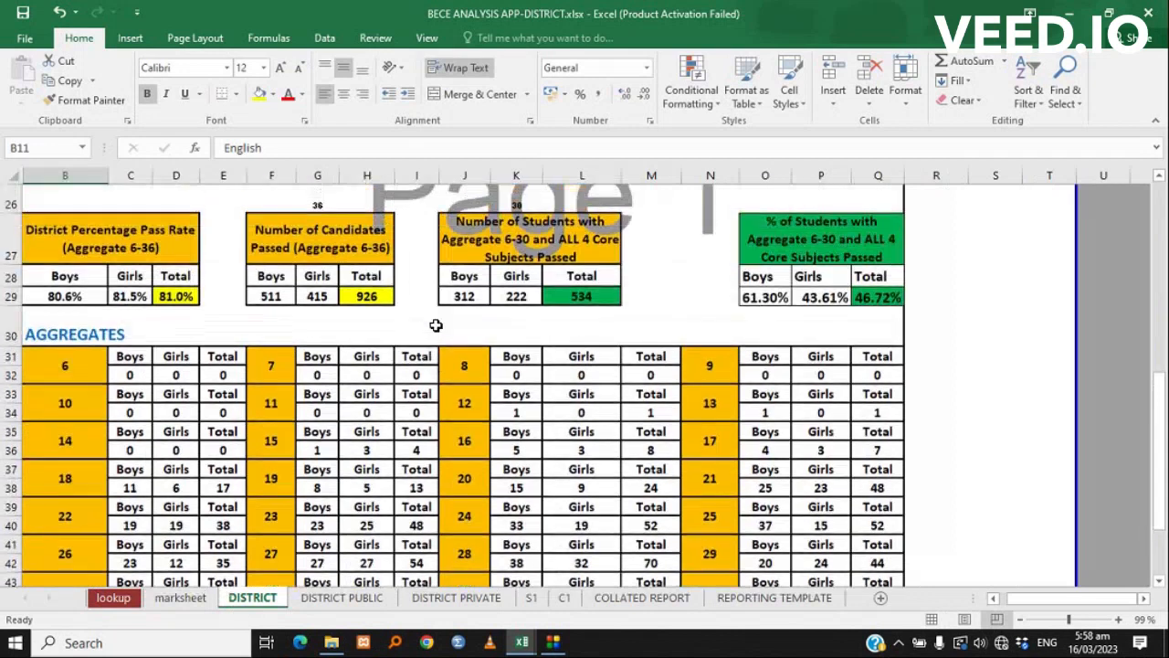
scroll(437, 325, "up", 5)
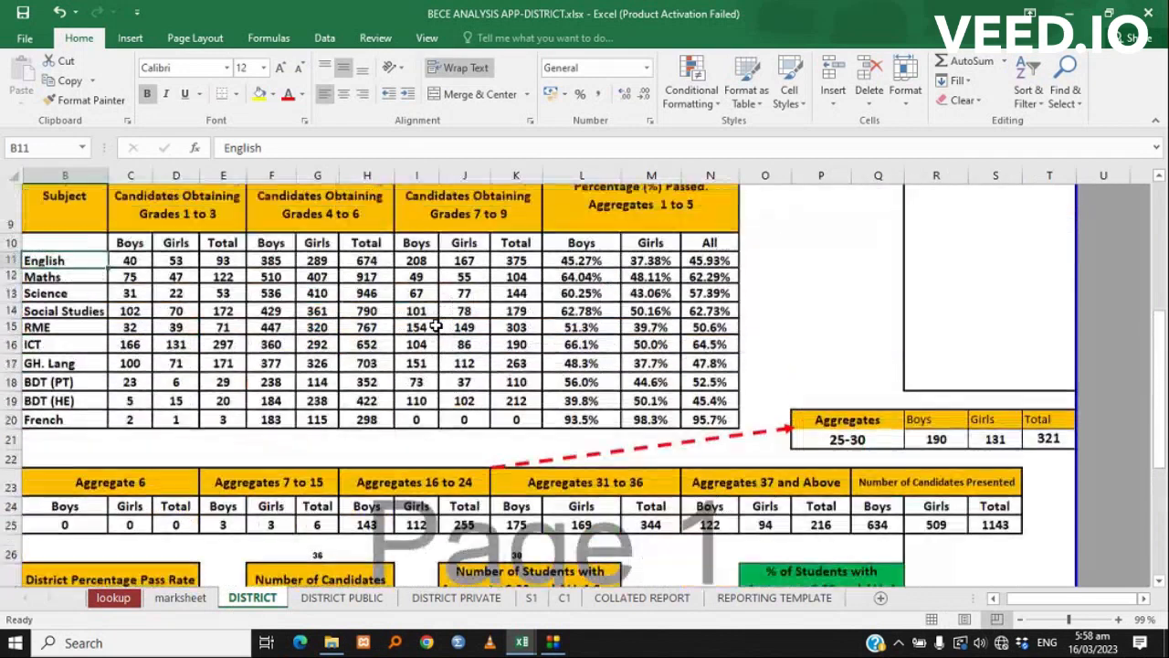
scroll(436, 325, "down", 5)
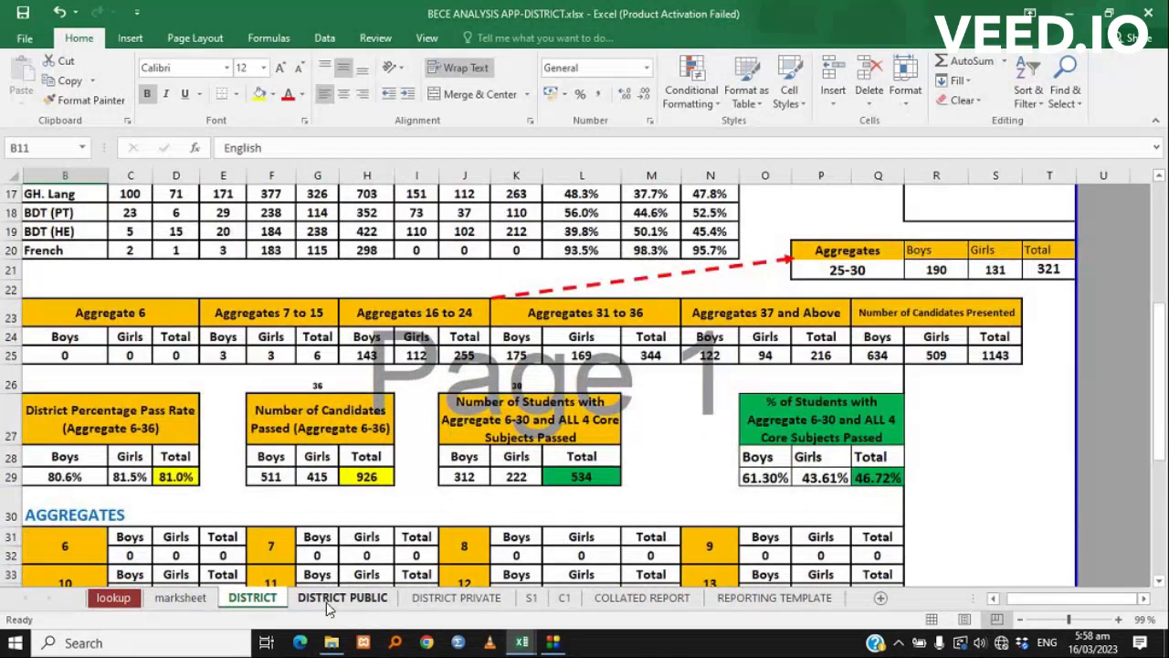
- View the subject grade and aggregate tables in the DISTRICT PUBLIC report and in the DISTRICT PRIVATE report
left_click(339, 598)
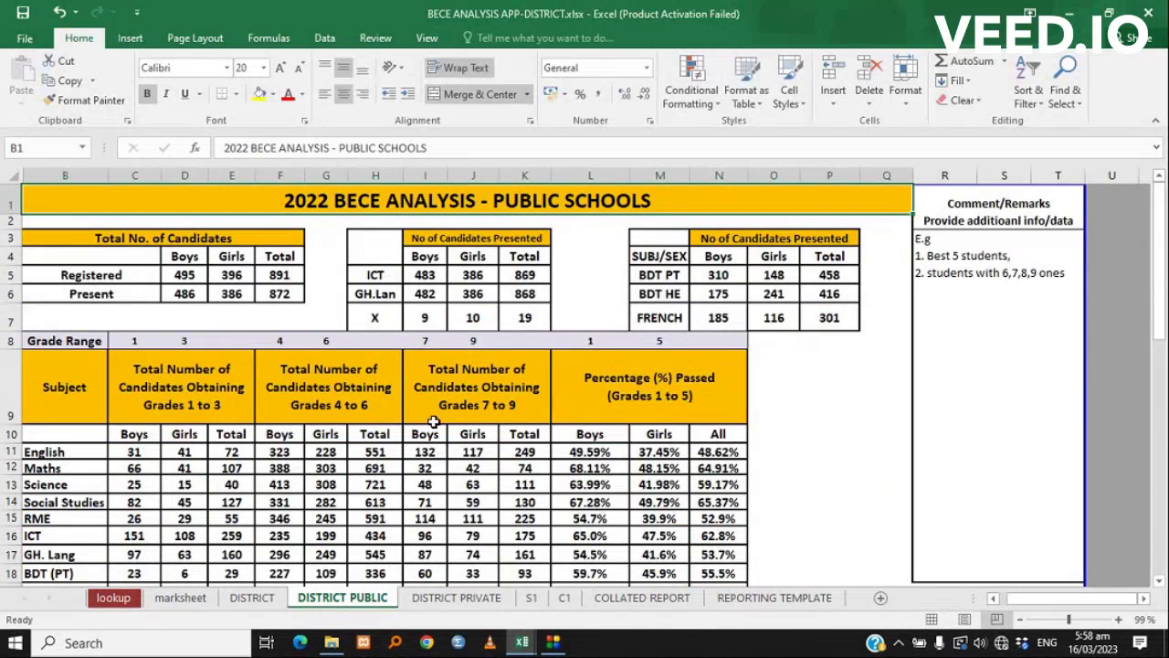
scroll(430, 466, "down", 5)
scroll(402, 467, "up", 1)
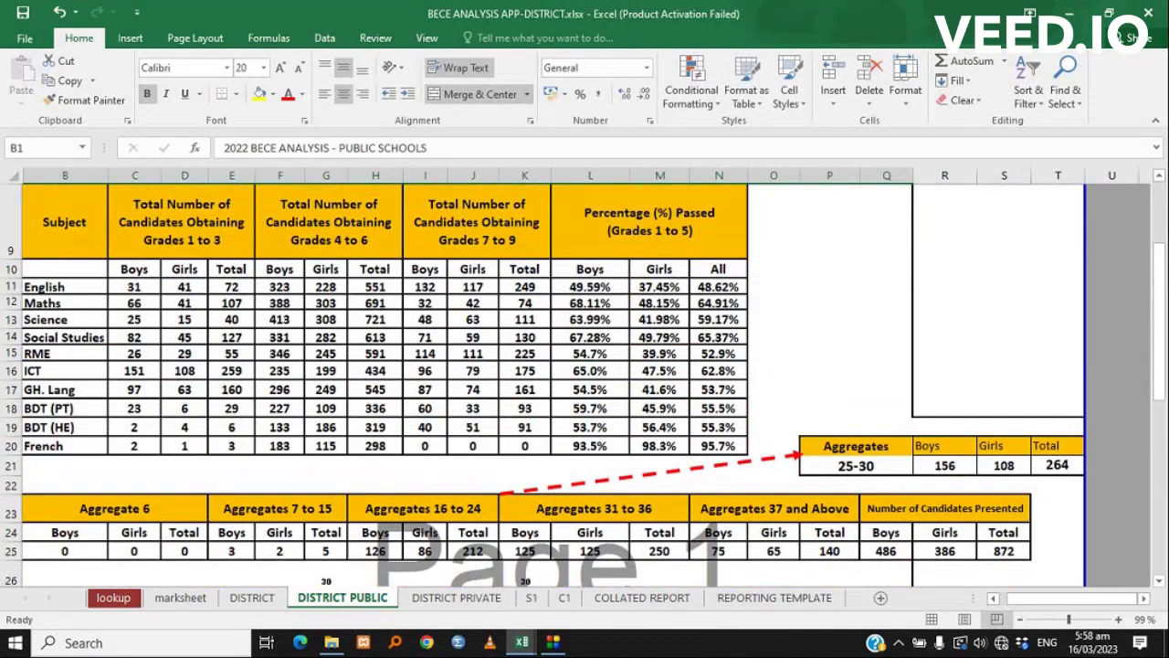
left_click(452, 600)
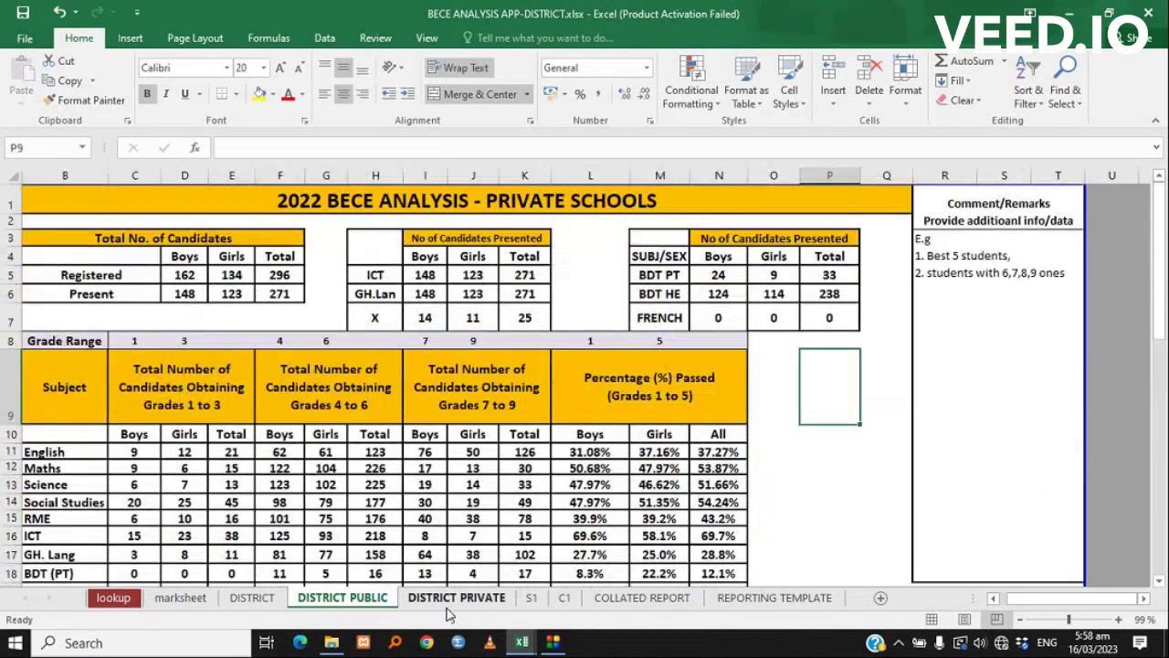
scroll(530, 405, "down", 2)
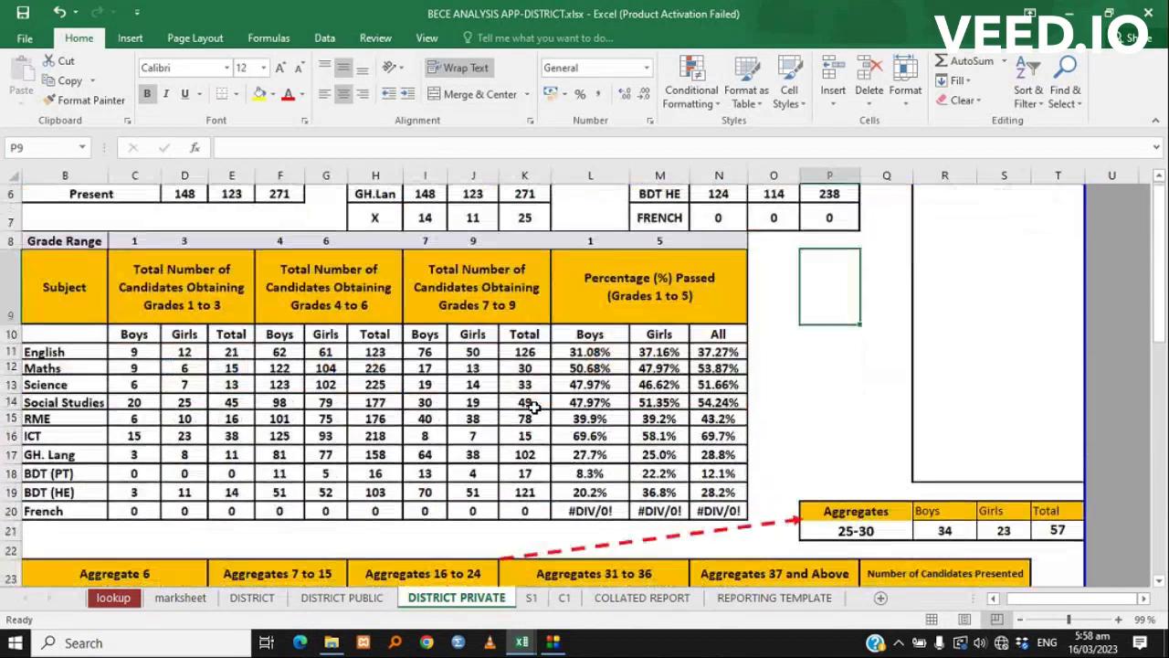
- Set the lookup number to 5 in the school report on the S1 sheet
left_click(531, 597)
scroll(552, 457, "up", 1)
scroll(551, 457, "up", 3)
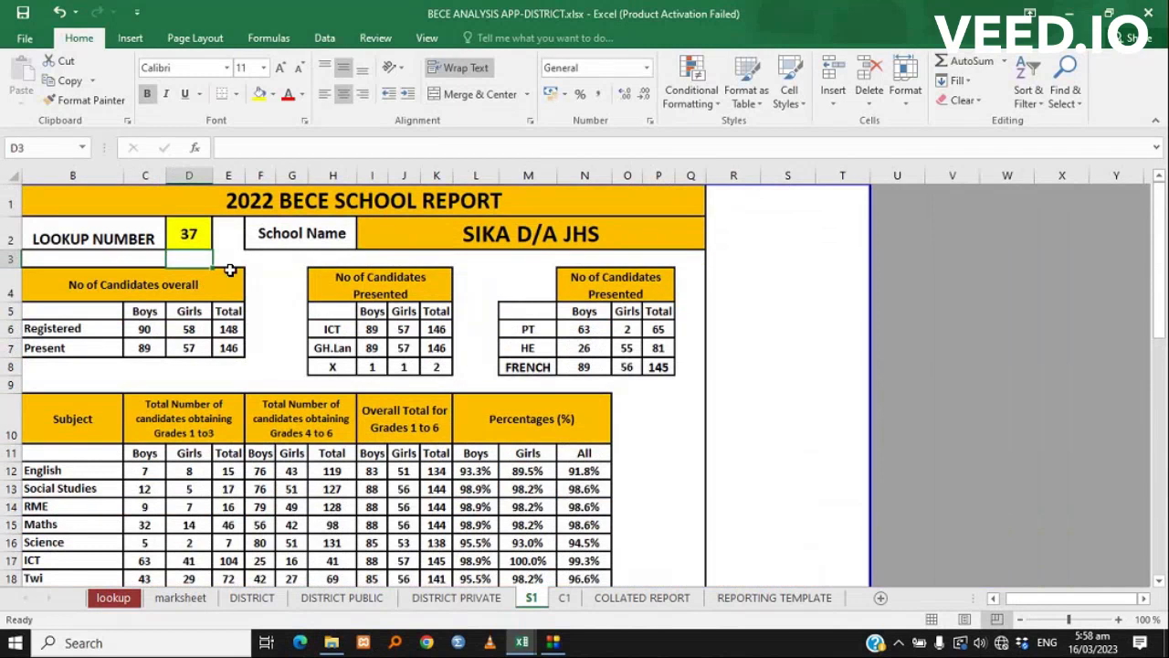
left_click(198, 237)
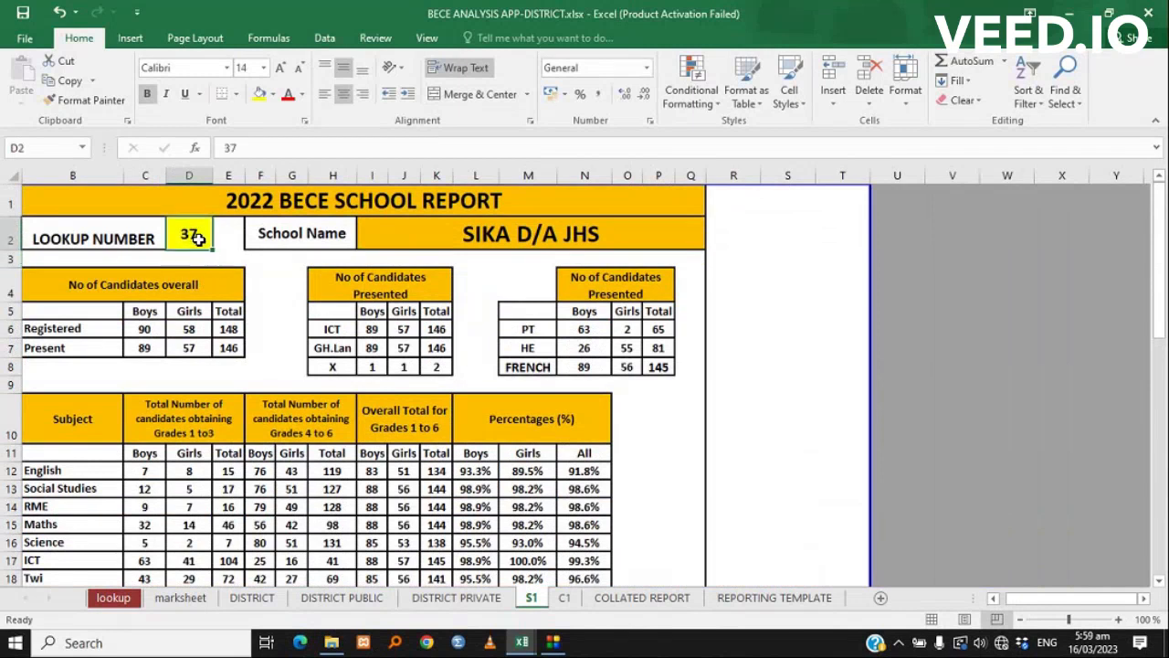
type("5")
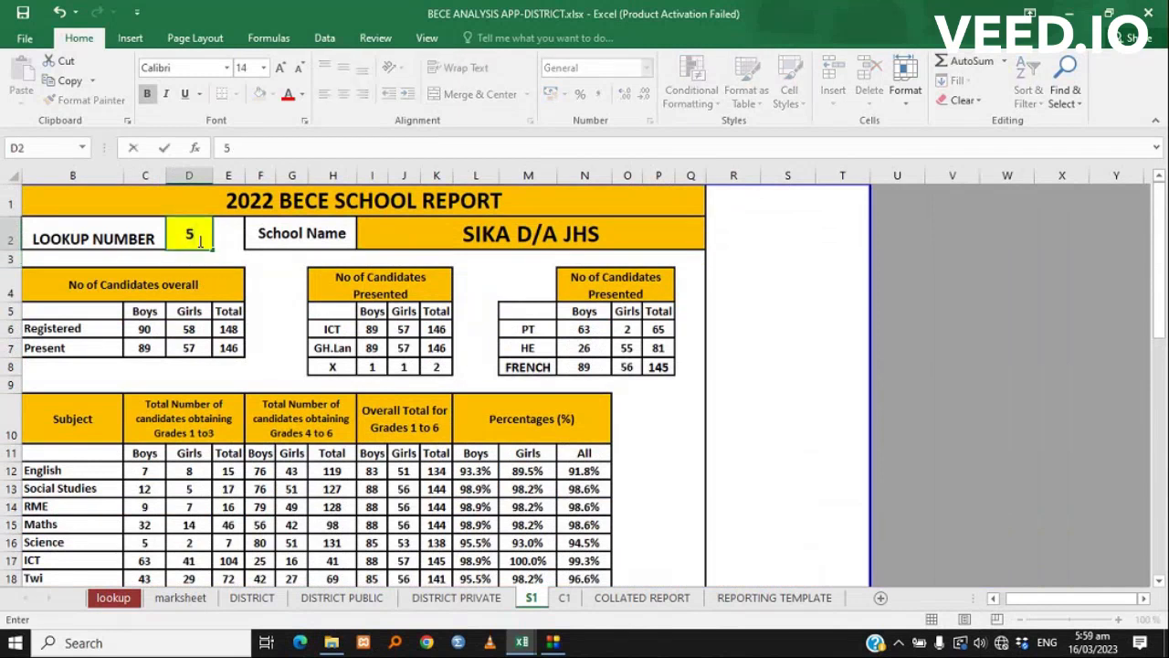
key("Return")
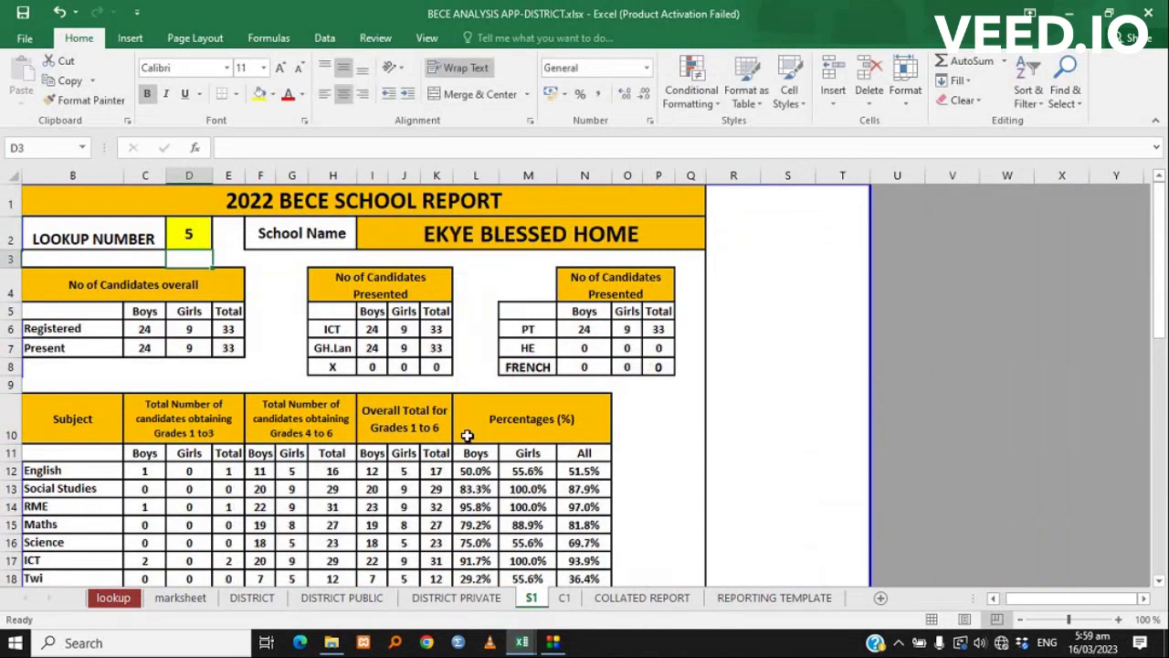
- Examine the S1 school report's subject percentages, aggregate bands, pass rate, education quality and individual aggregate tables
scroll(466, 435, "down", 2)
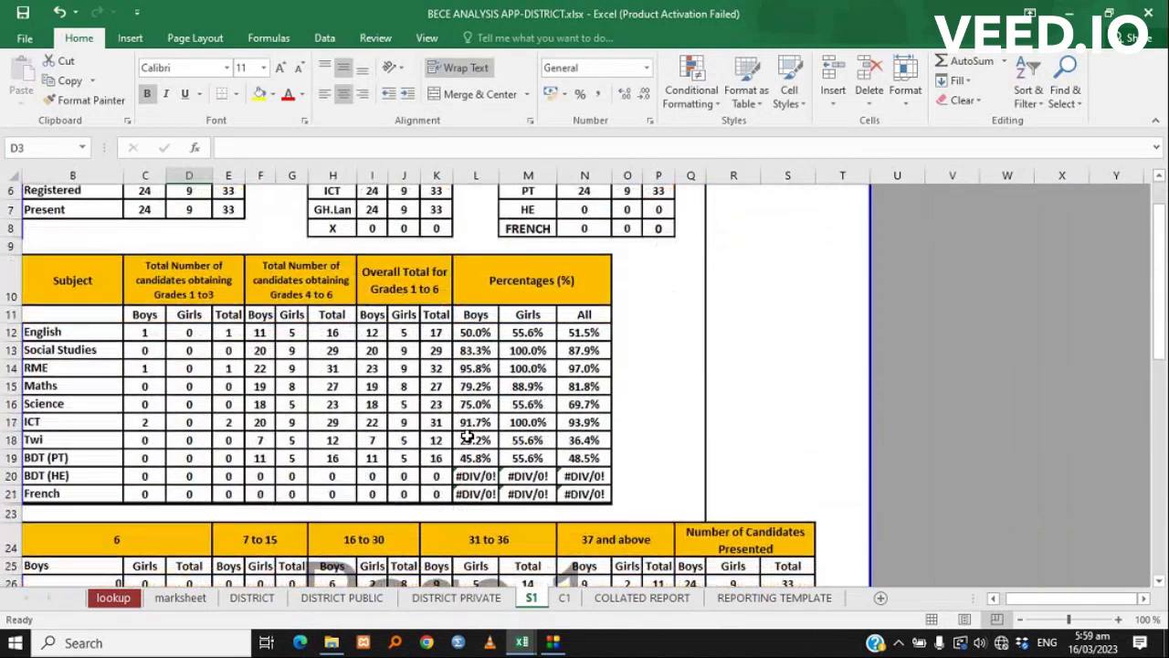
scroll(467, 434, "up", 2)
scroll(467, 435, "down", 7)
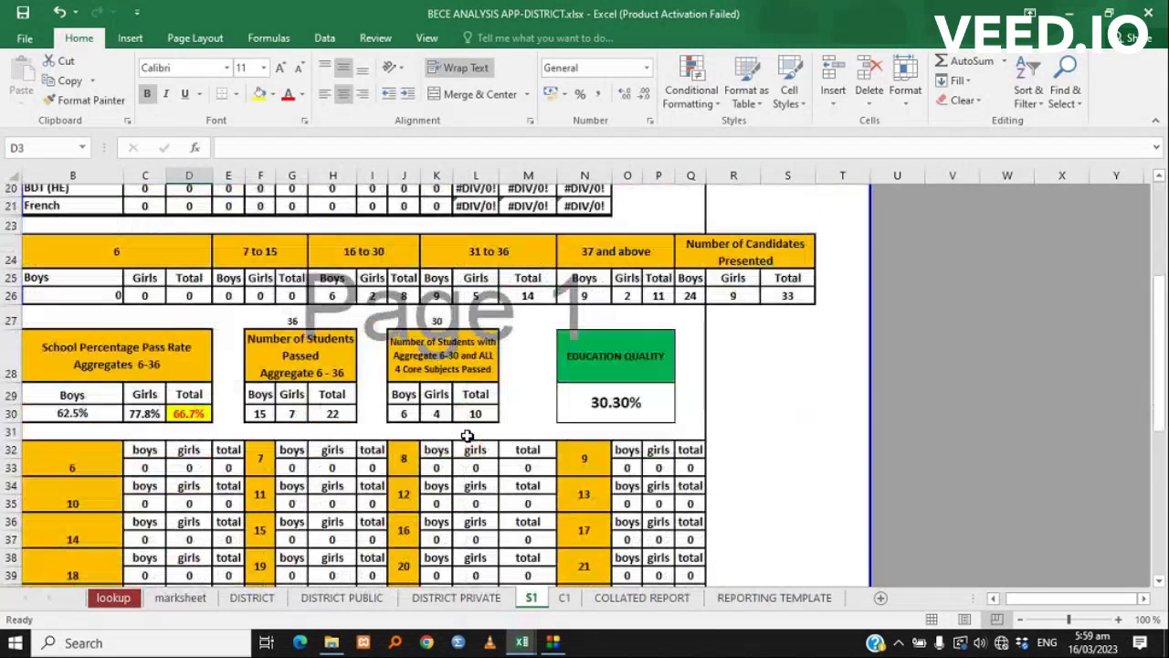
scroll(467, 435, "down", 2)
scroll(467, 436, "up", 9)
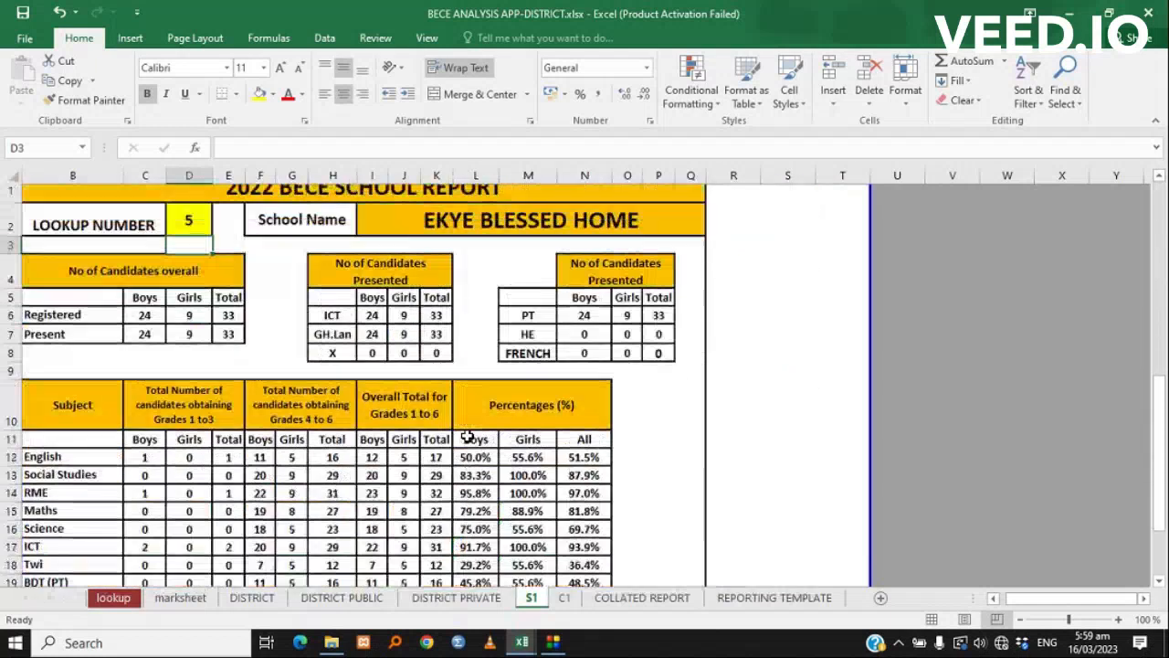
scroll(466, 435, "up", 1)
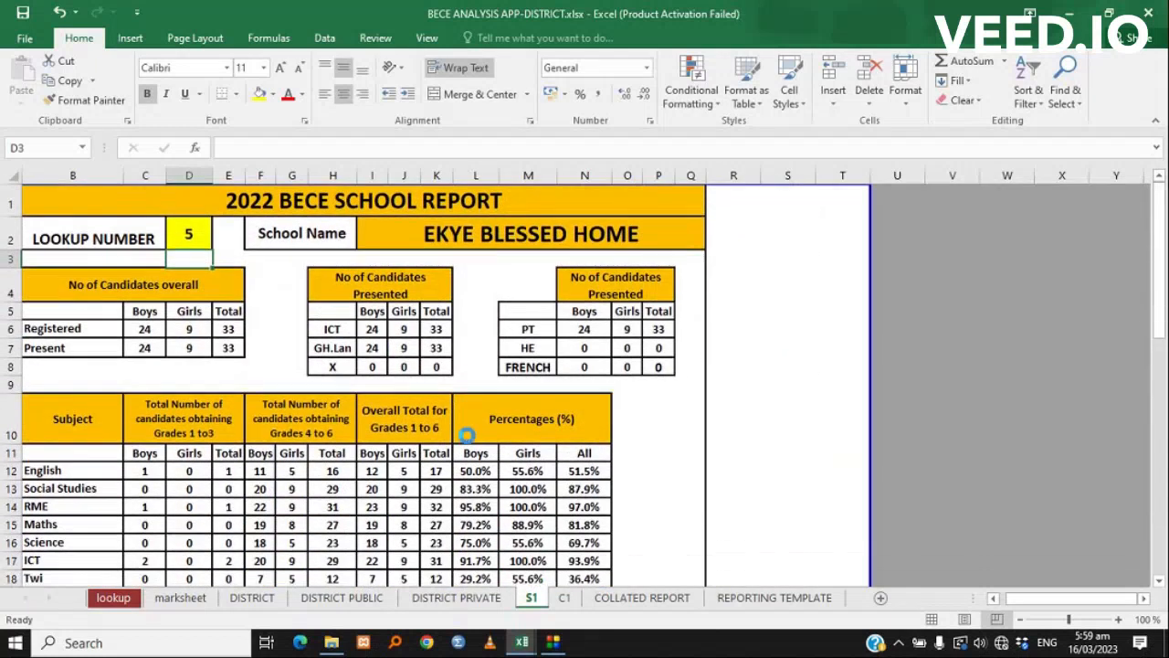
- Preview the school report's printout enlarged to actual size, and return to the sheet without printing
key("ctrl+p")
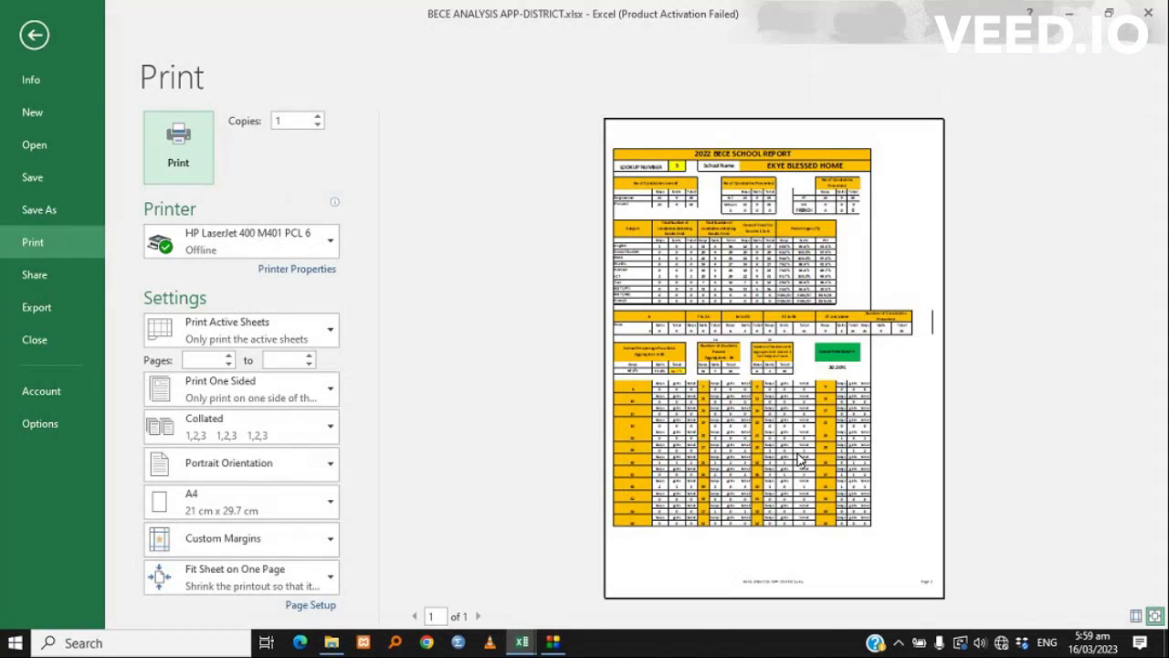
left_click(1155, 615)
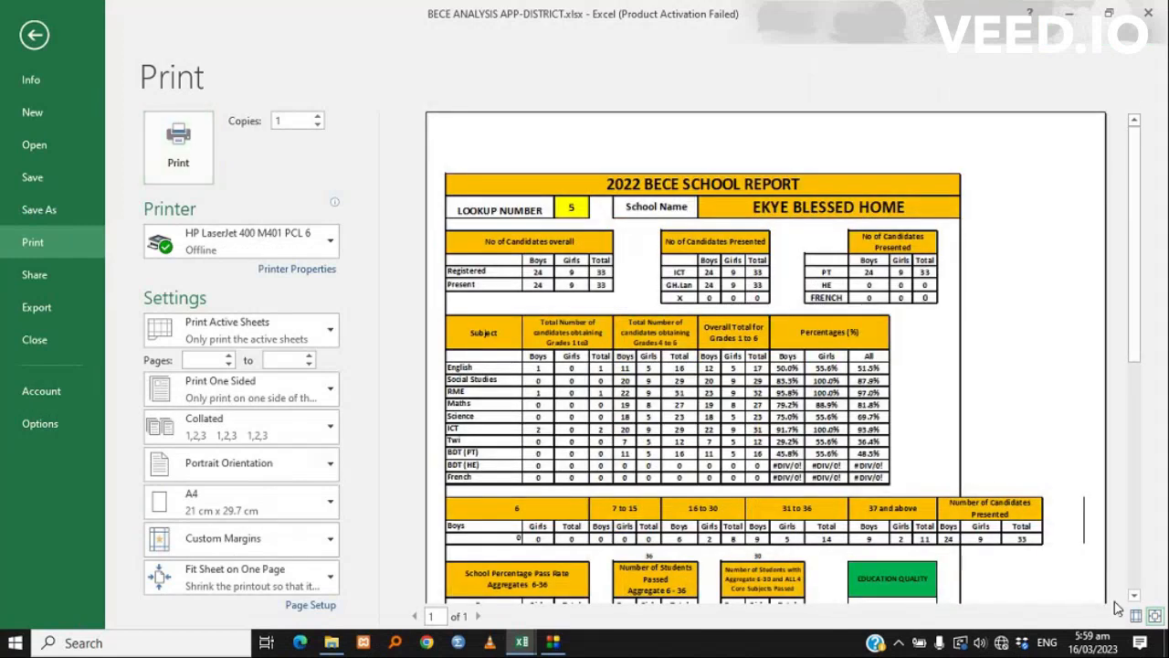
left_click(34, 36)
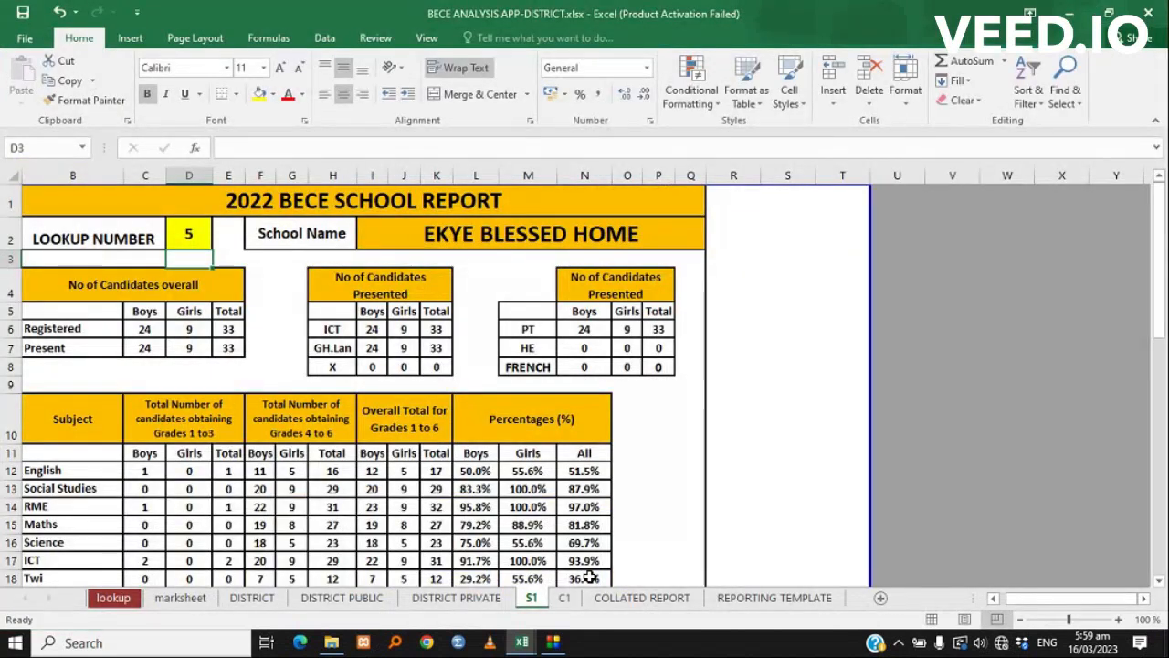
- View the C1 circuit analysis report, and examine the COLLATED REPORT's enrolment, aggregate, percentage passed and position columns for all schools
left_click(566, 603)
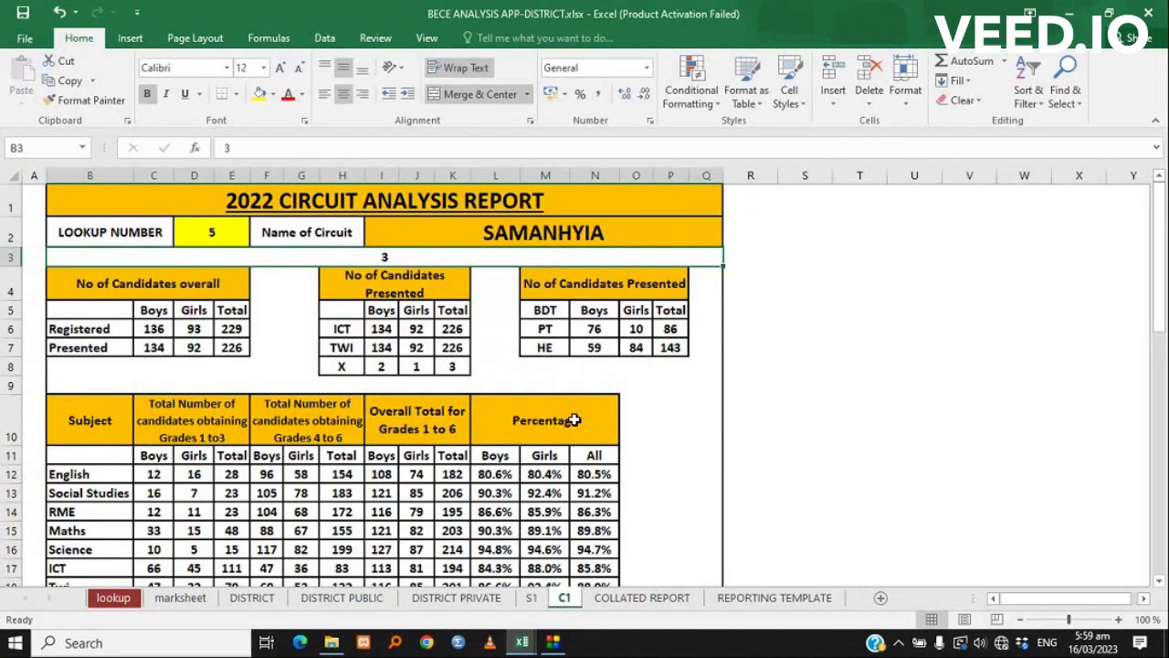
scroll(574, 420, "down", 2)
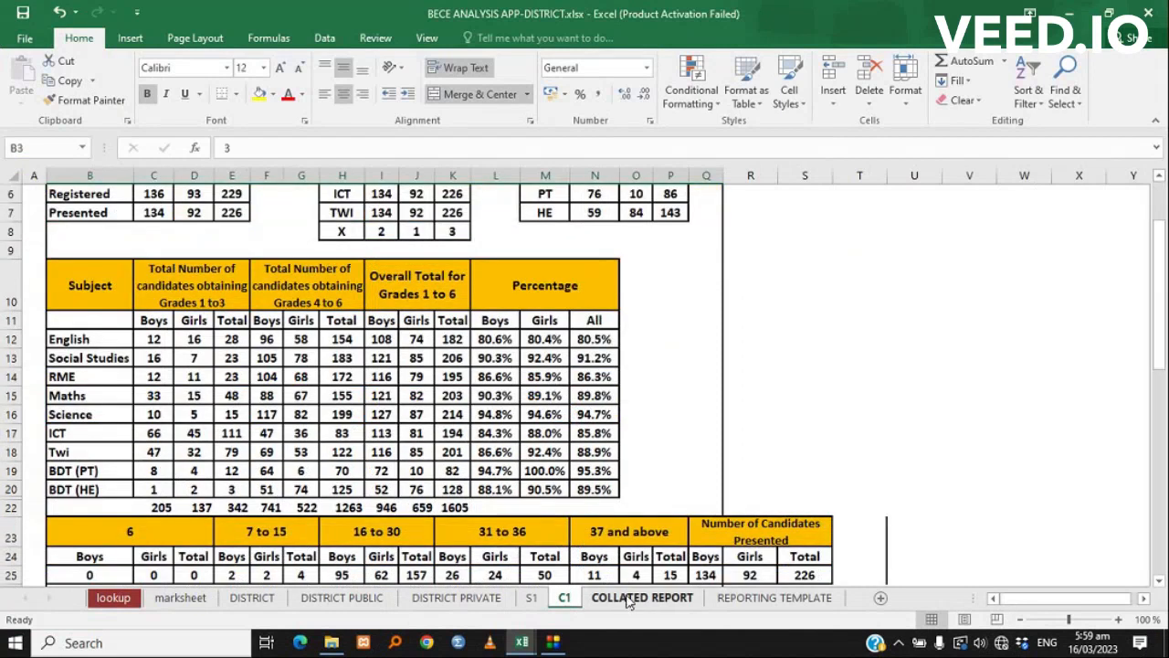
left_click(630, 599)
scroll(676, 468, "down", 3)
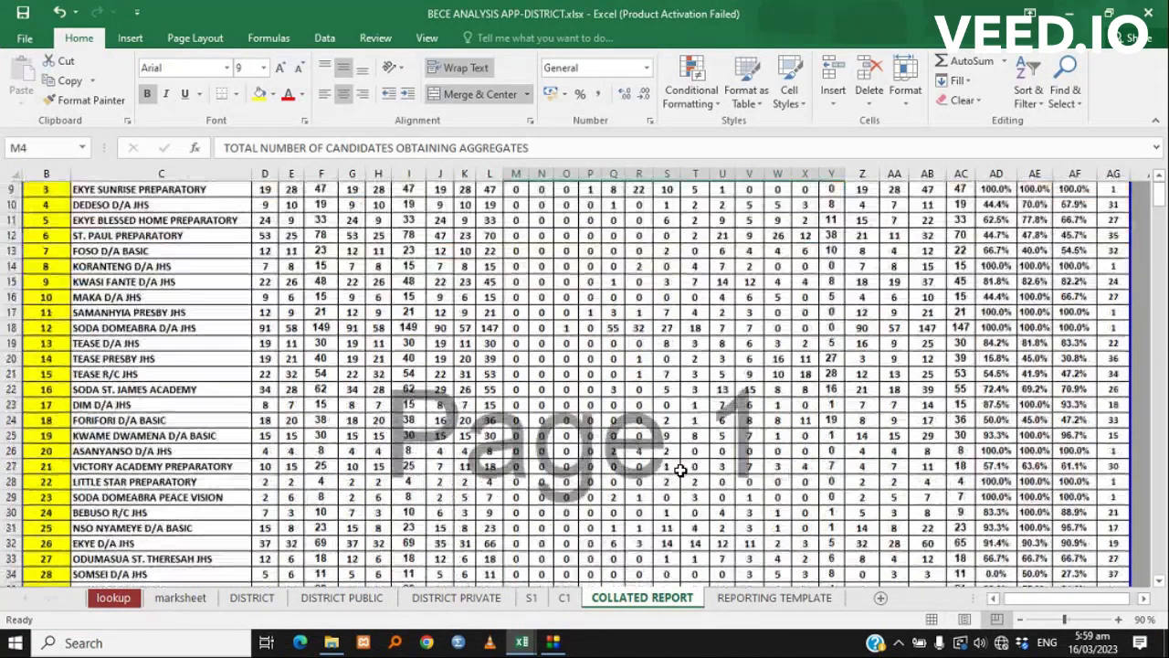
scroll(681, 470, "right", 4)
scroll(680, 469, "left", 3)
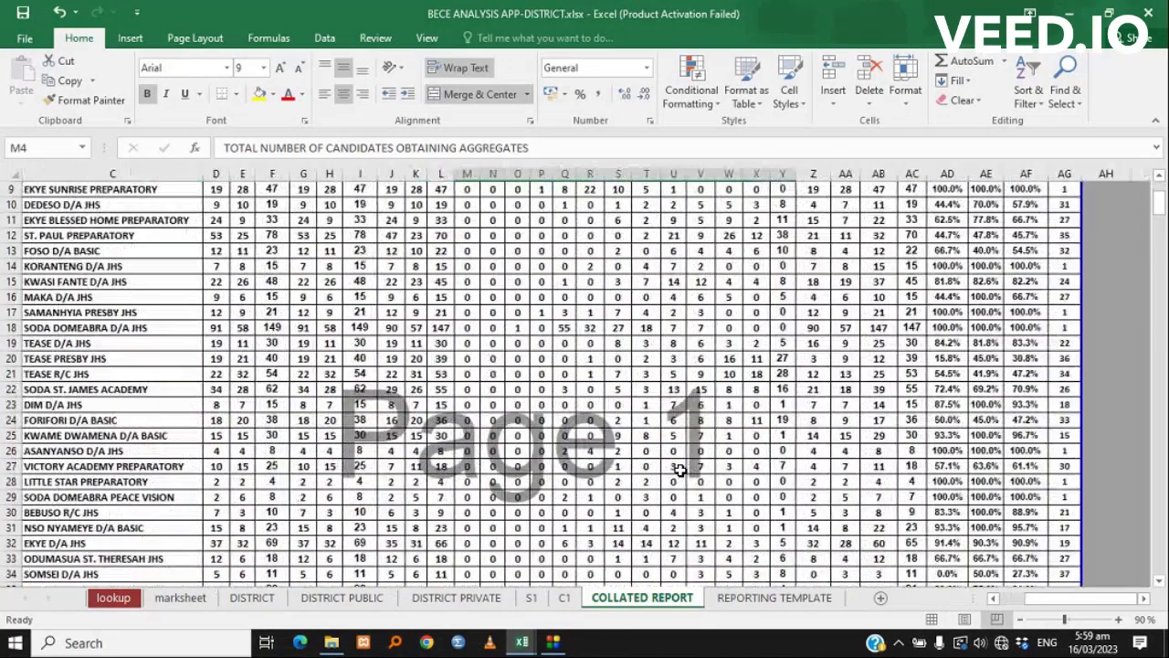
scroll(783, 444, "up", 3)
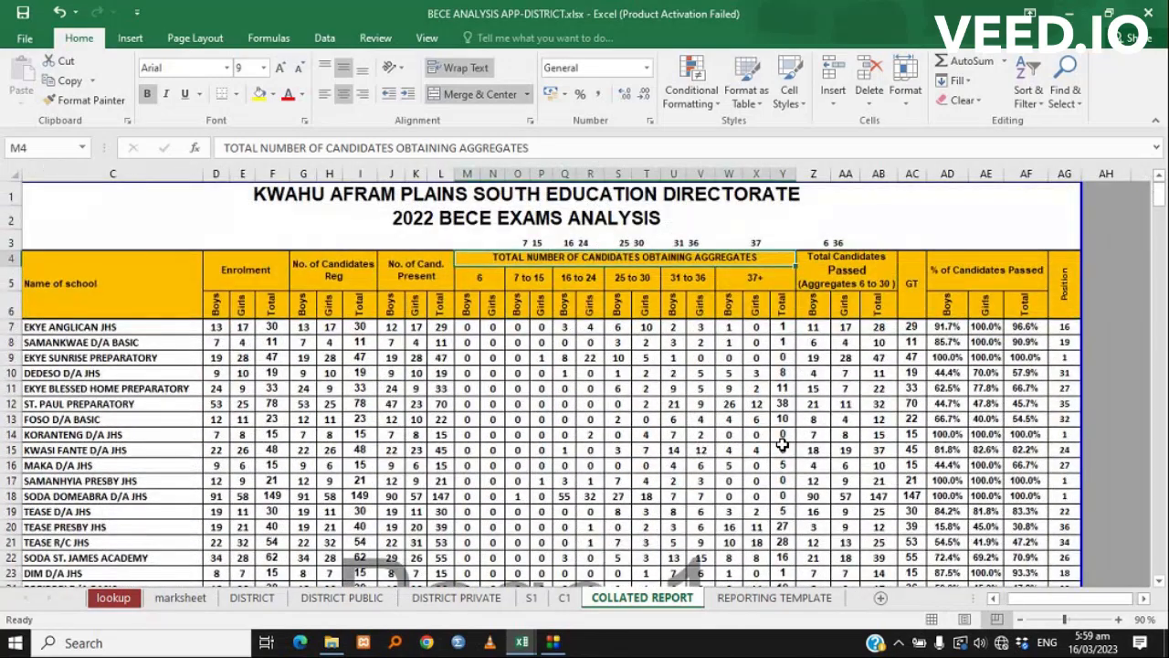
scroll(783, 444, "down", 9)
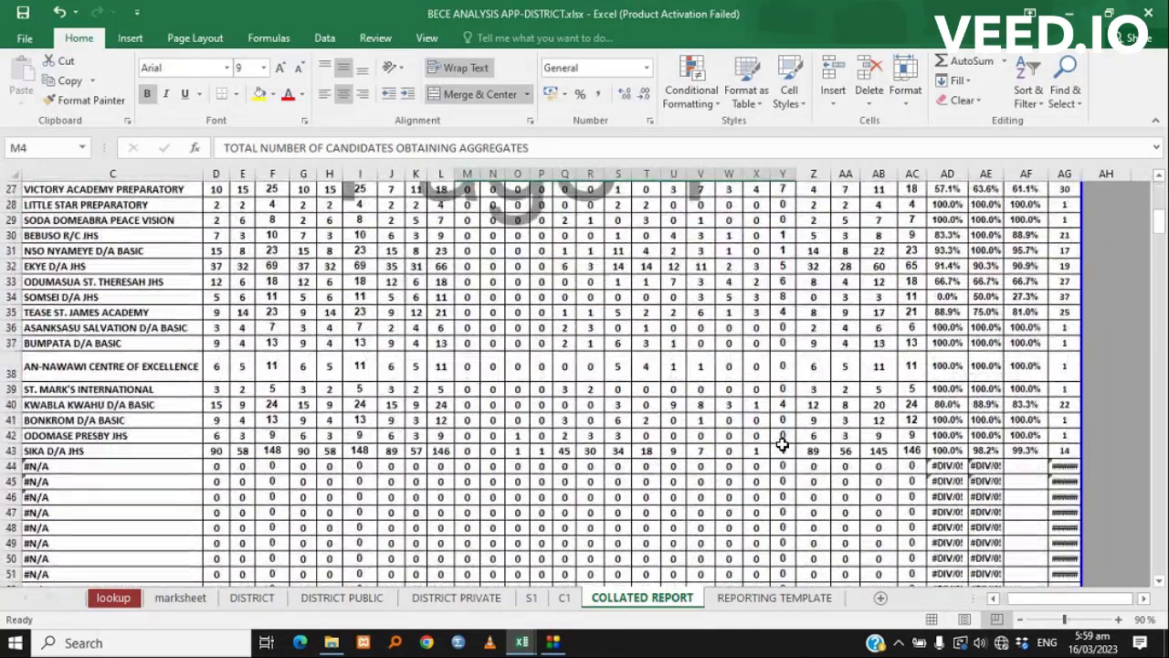
scroll(783, 444, "up", 9)
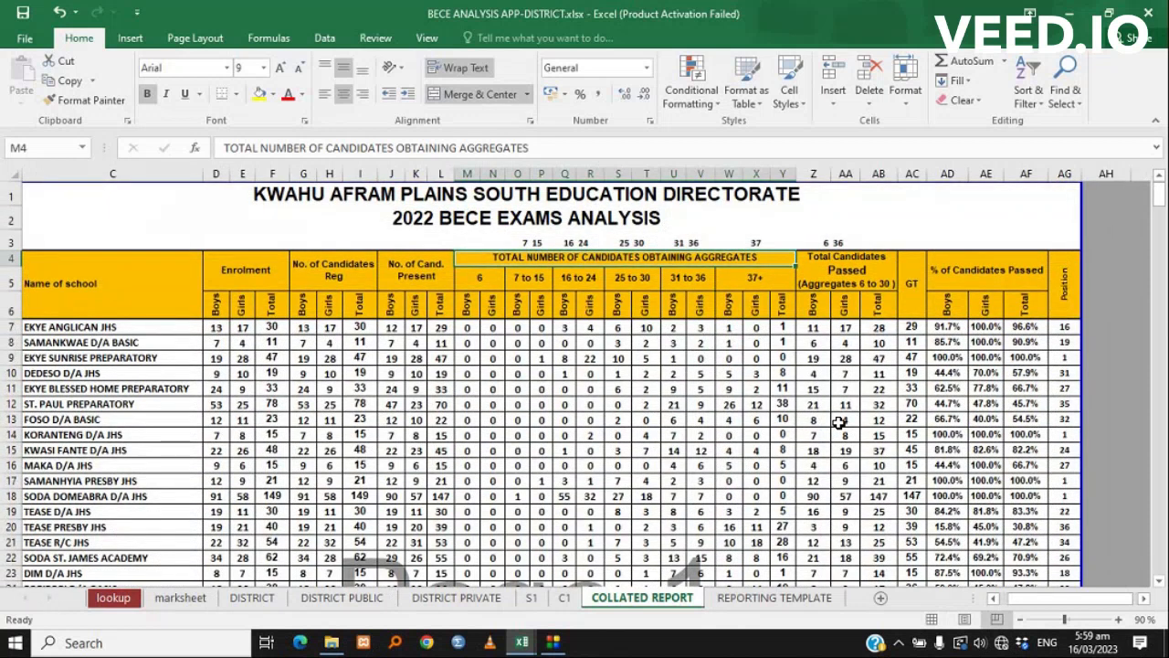
- Review the REPORTING TEMPLATE sheet's title, introduction placeholder, summary table and trend analysis section
left_click(772, 598)
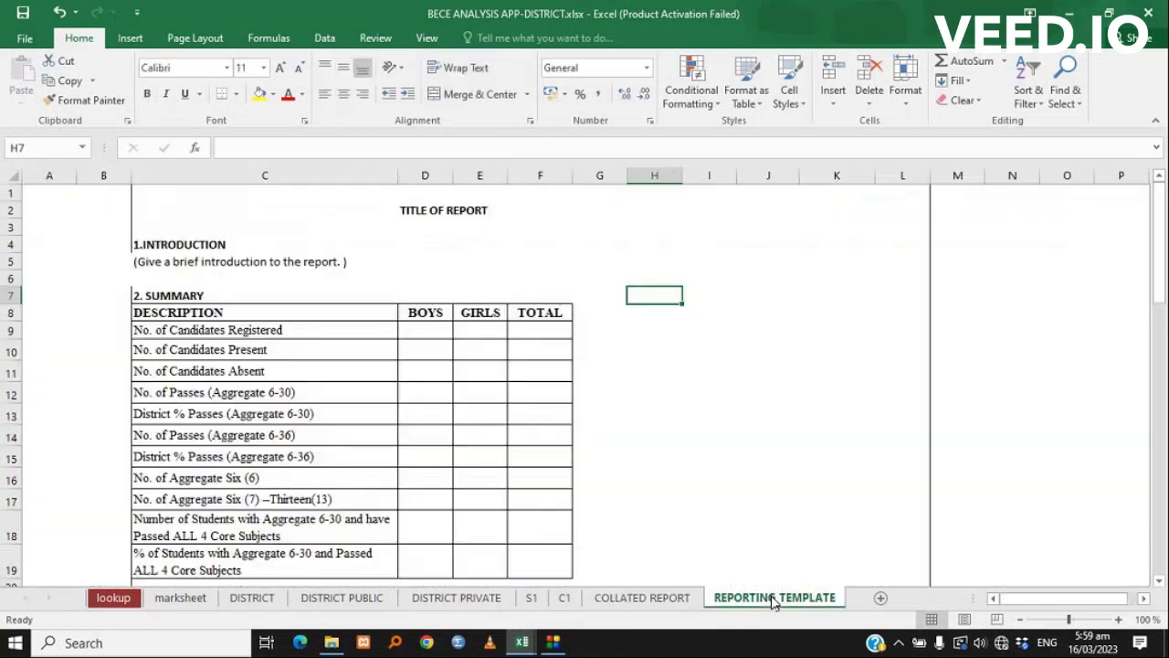
scroll(739, 463, "down", 10)
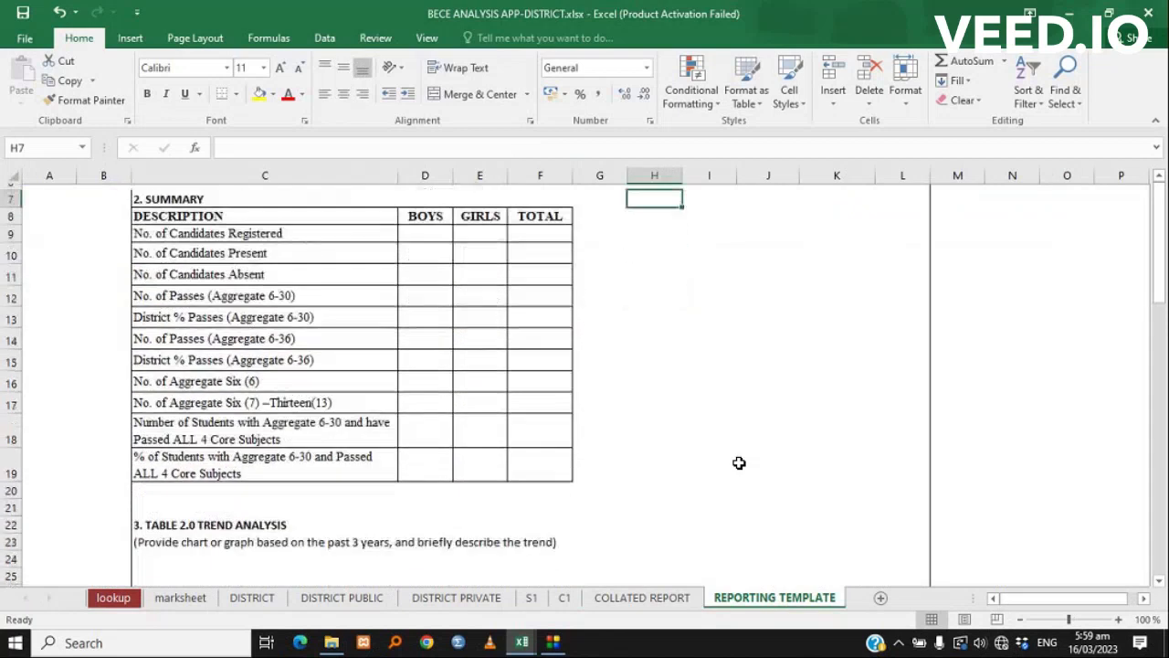
scroll(739, 463, "up", 10)
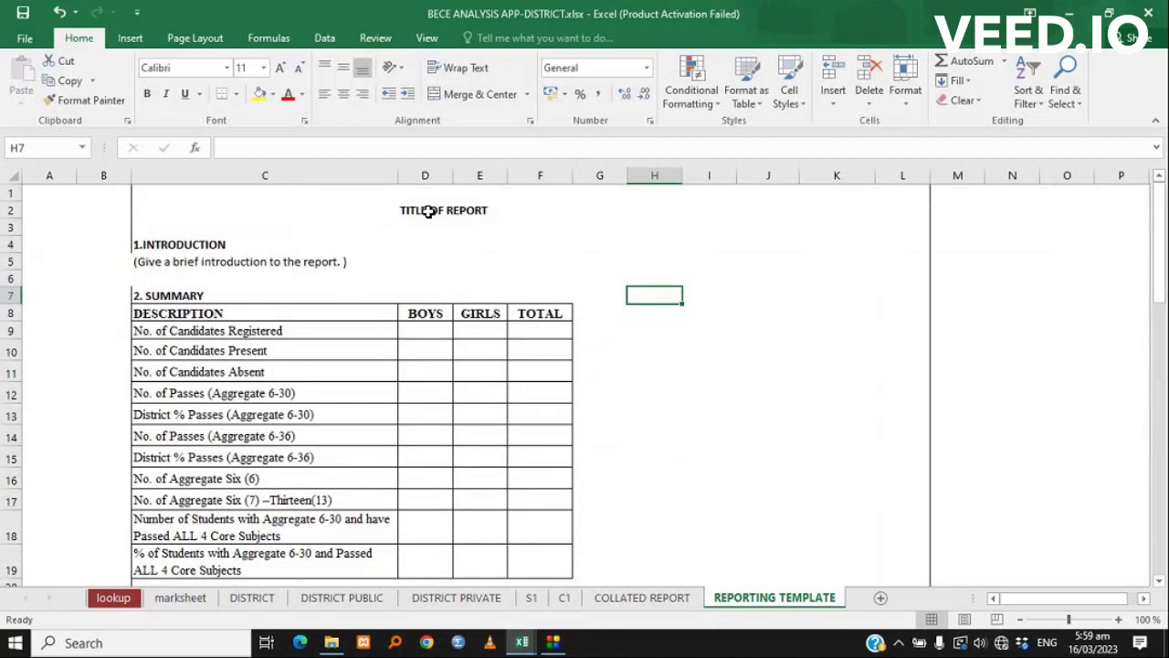
left_click(428, 212)
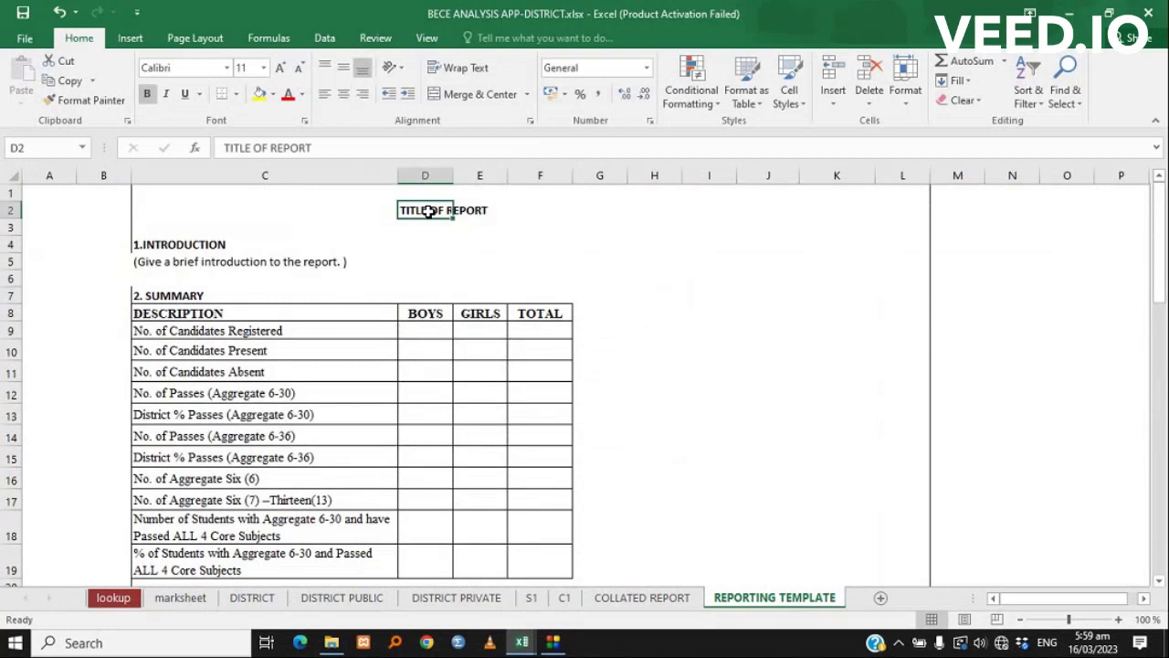
left_click(249, 260)
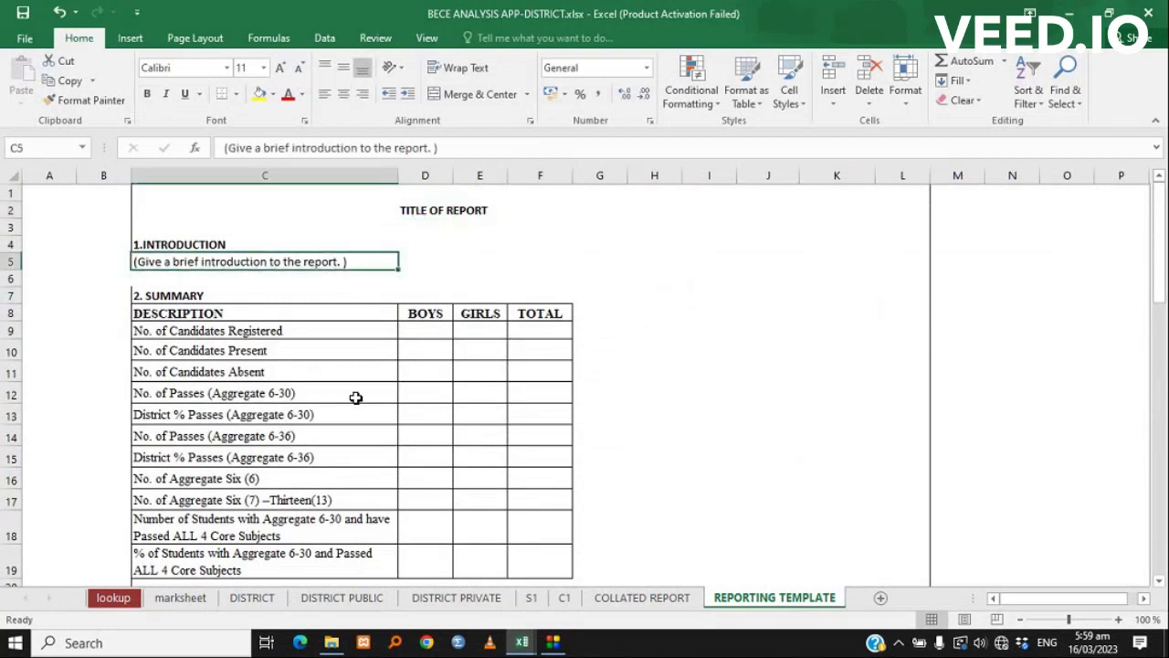
scroll(355, 397, "down", 3)
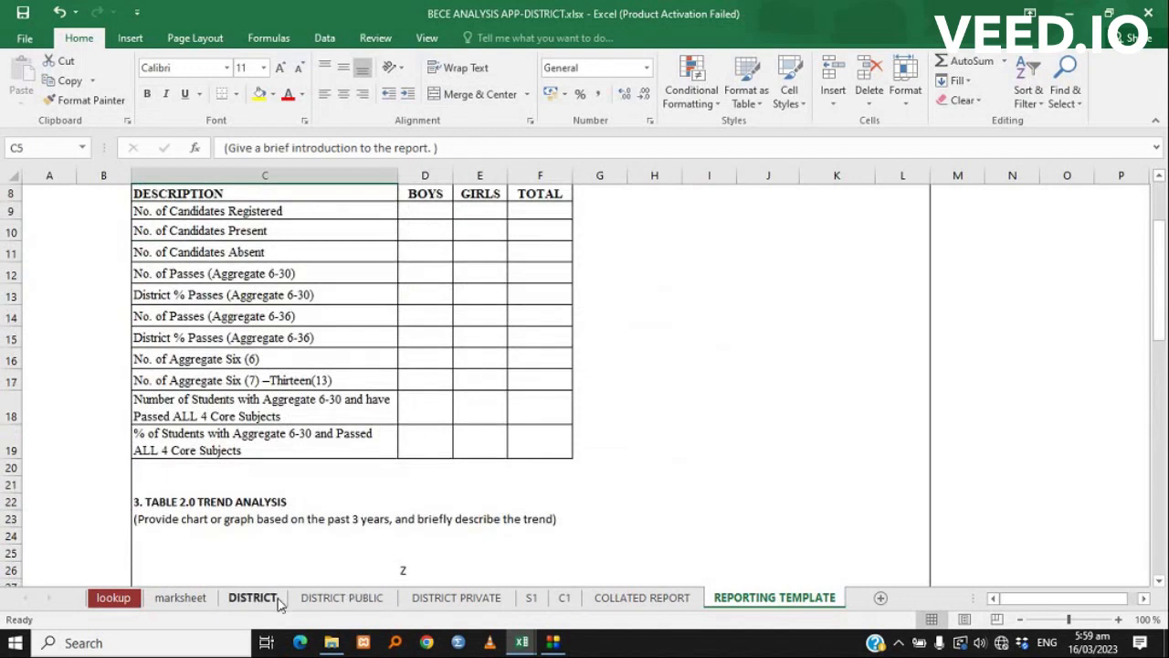
- Check the DISTRICT report's pass-rate and aggregate figures that feed the summary table, and return to the REPORTING TEMPLATE sheet
left_click(253, 597)
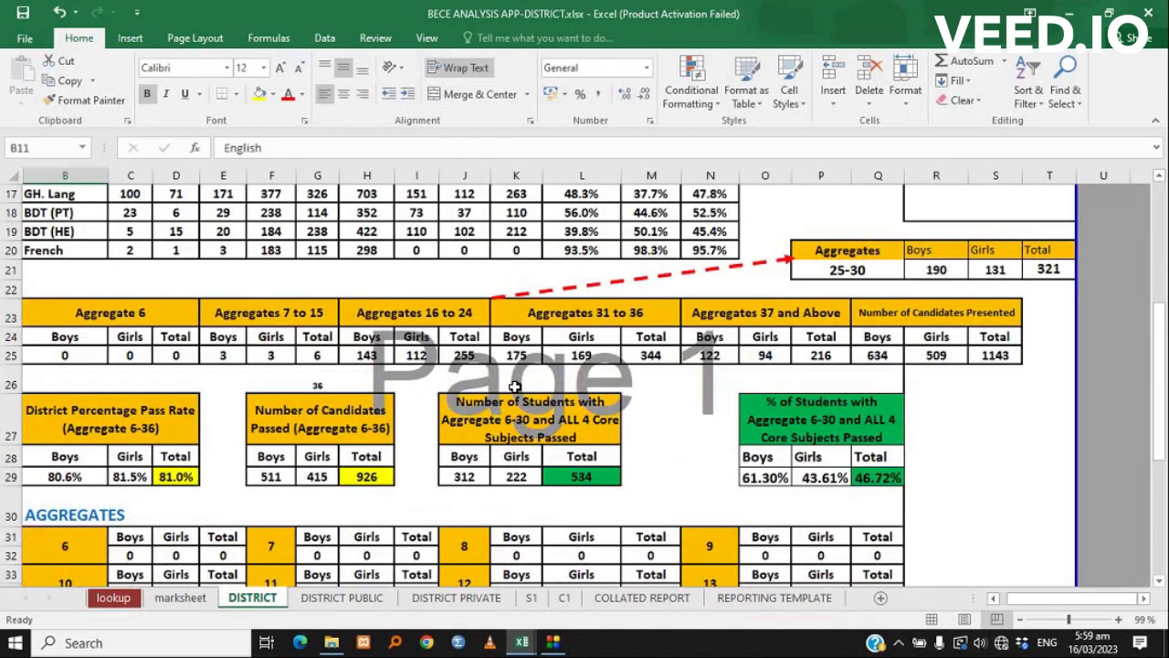
scroll(515, 387, "up", 1)
scroll(515, 385, "down", 1)
left_click(775, 597)
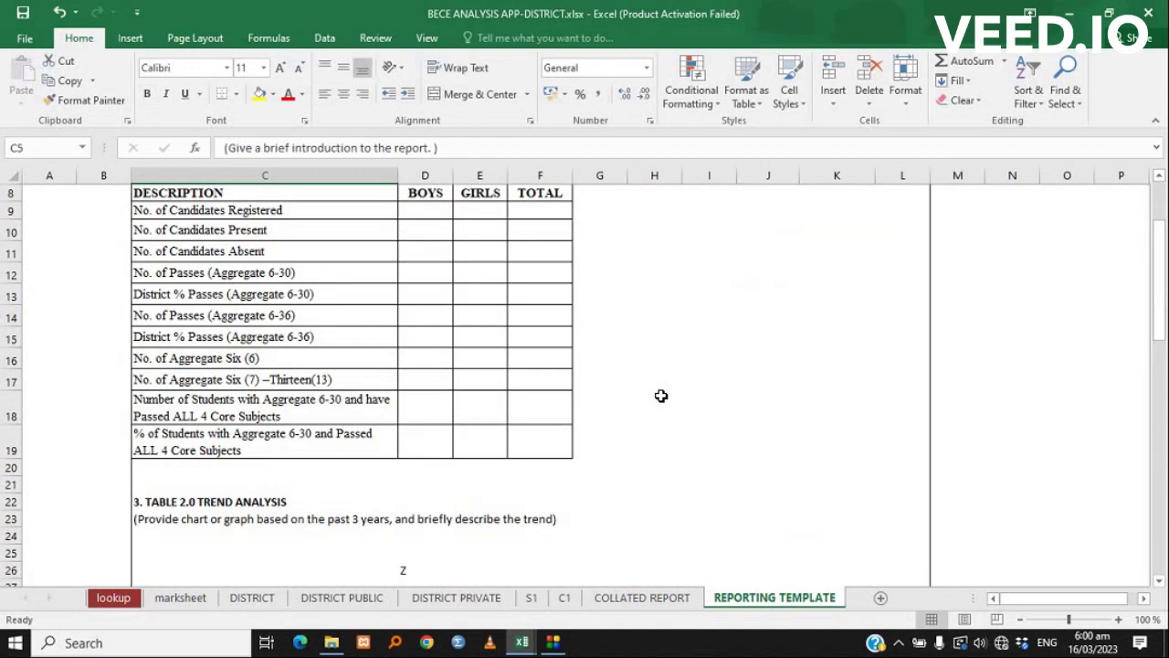
- Examine the reporting template's sections from the summary through the aggregates table and absenteeism to the conclusion, and return to the lookup sheet
scroll(661, 396, "down", 1)
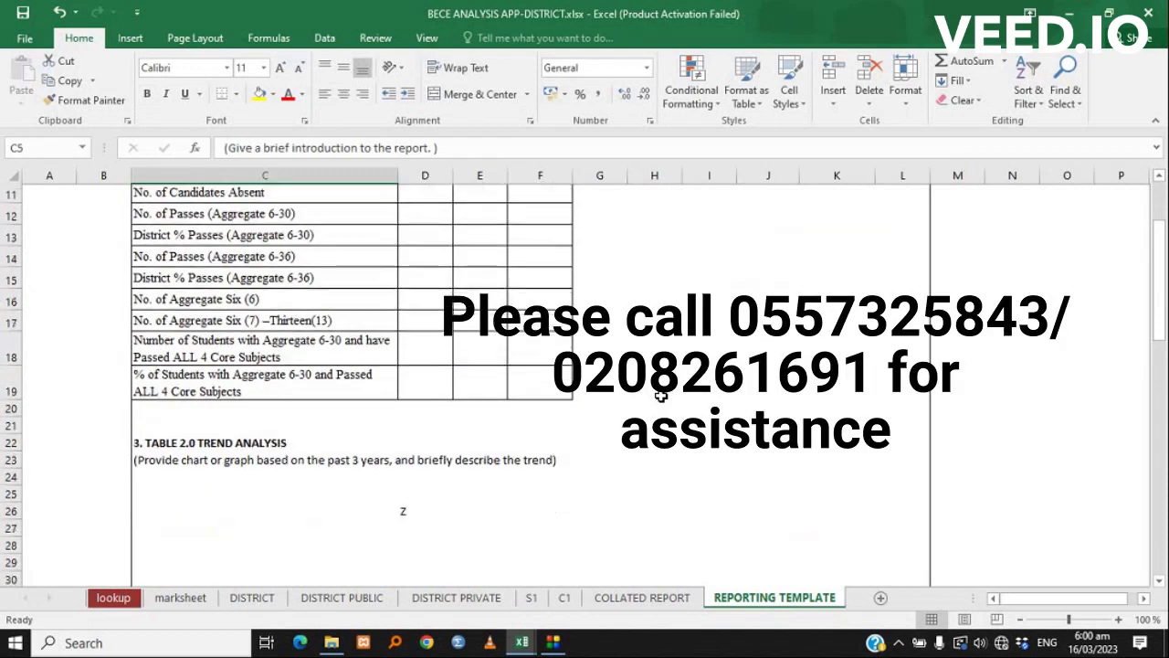
scroll(661, 396, "up", 4)
scroll(661, 395, "down", 5)
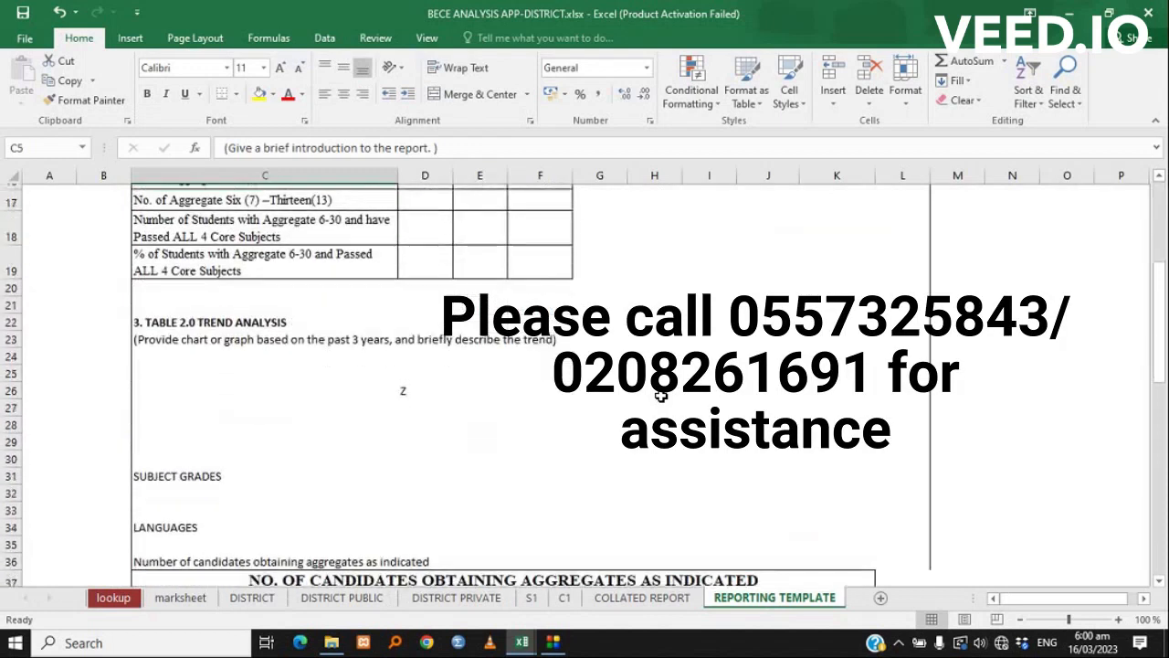
scroll(650, 392, "down", 1)
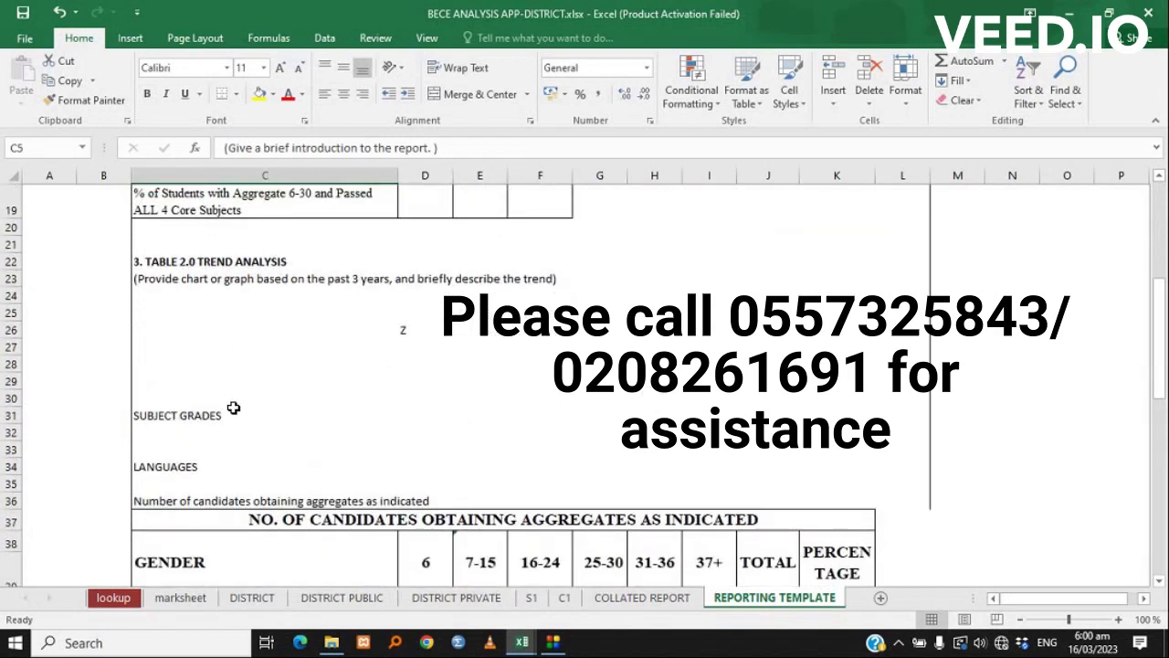
scroll(209, 418, "down", 1)
scroll(212, 422, "down", 4)
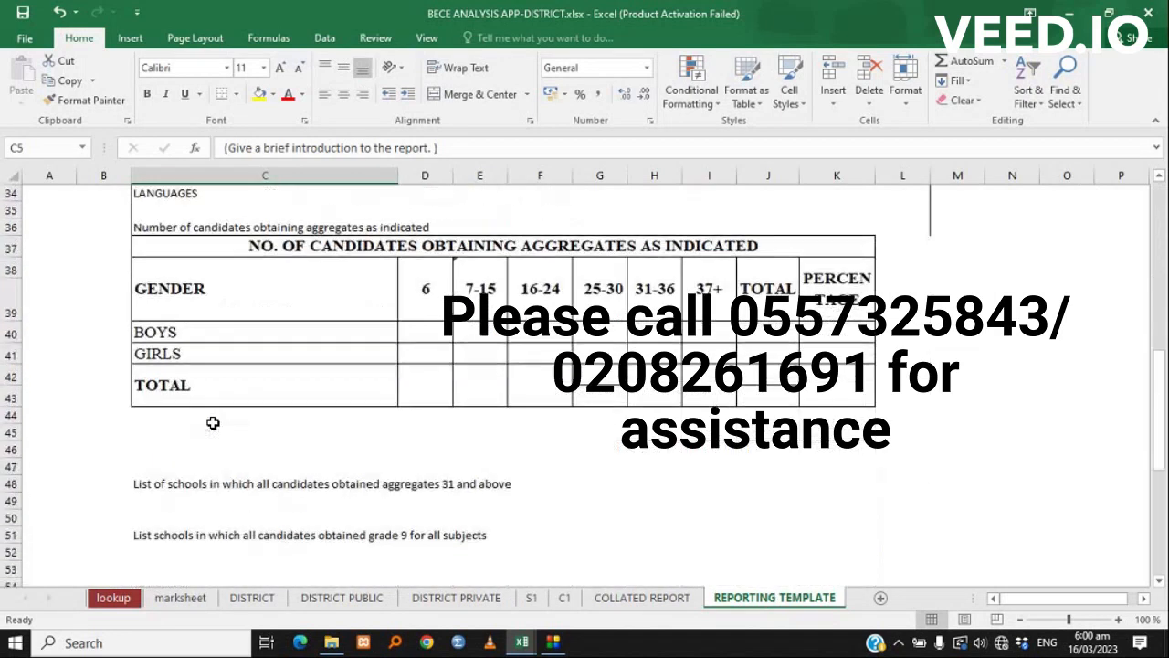
scroll(212, 422, "down", 1)
scroll(213, 422, "down", 6)
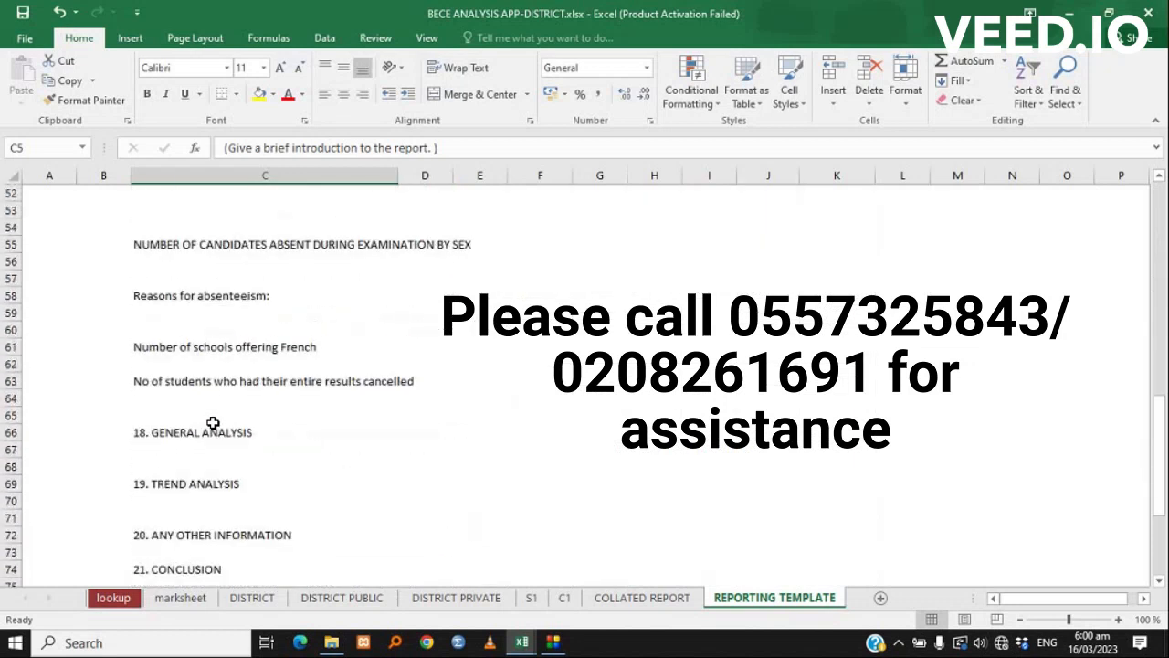
scroll(213, 422, "down", 2)
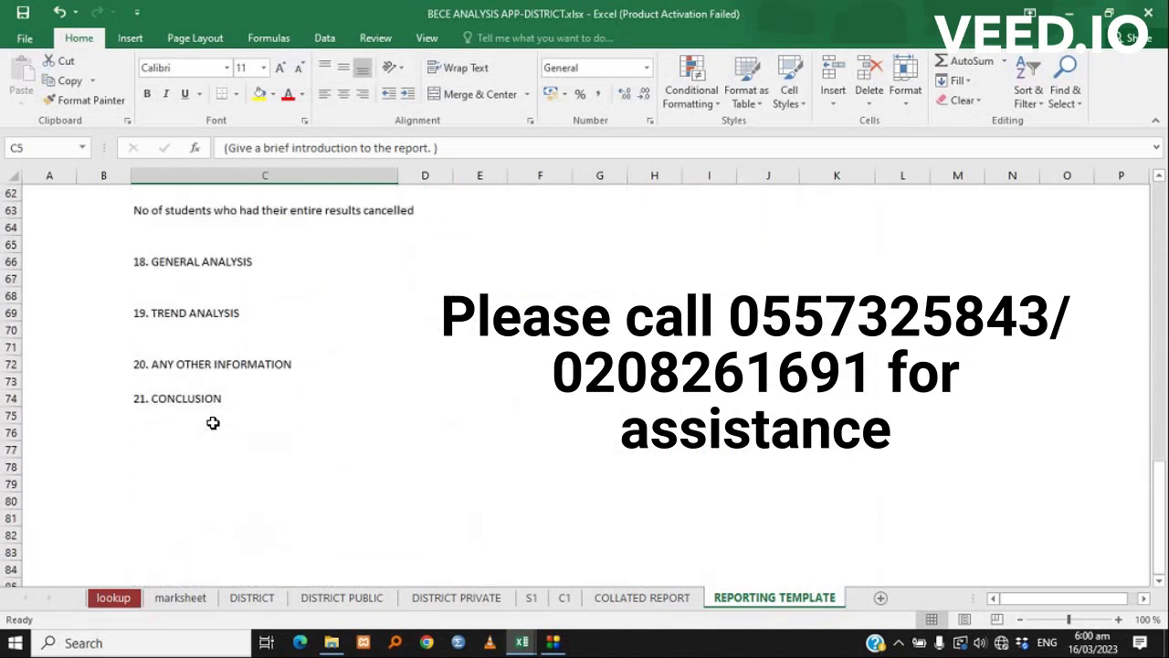
scroll(212, 422, "up", 20)
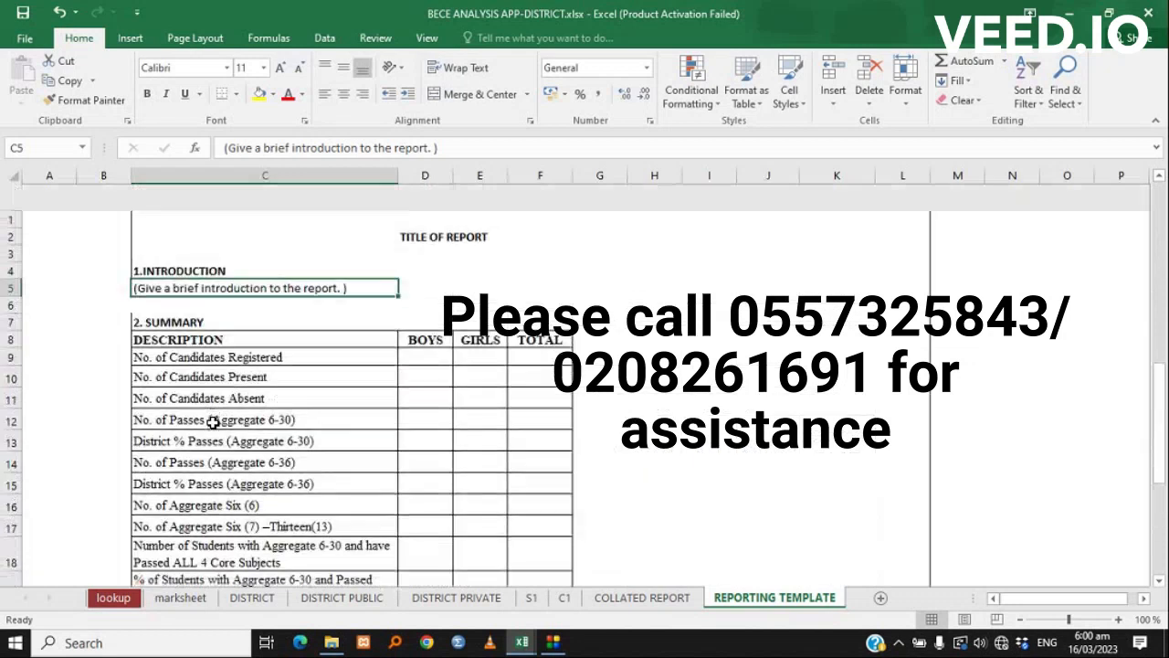
left_click(114, 597)
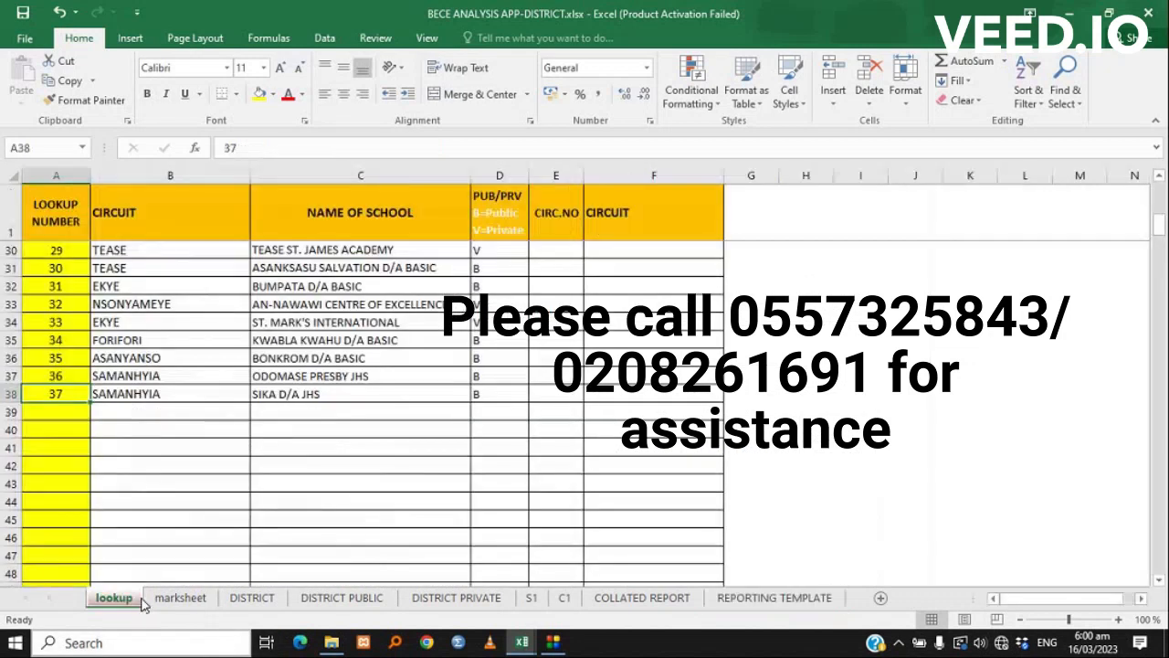